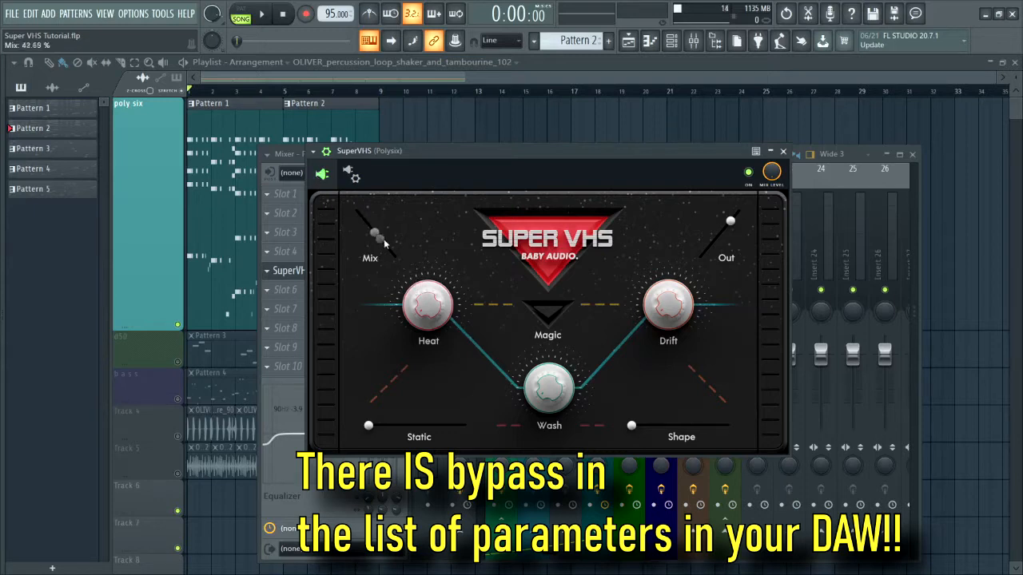
- Try out SuperVHS's Mix, Heat, Static, Wash, Drift, Shape and Magic controls, returning each to its starting setting
drag(375, 236, 333, 190)
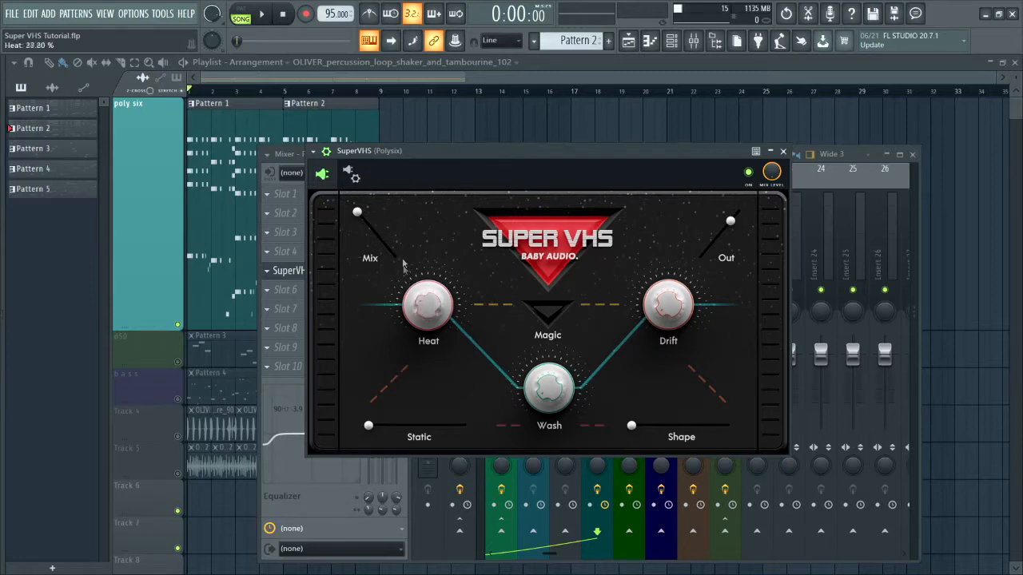
drag(403, 186, 403, 228)
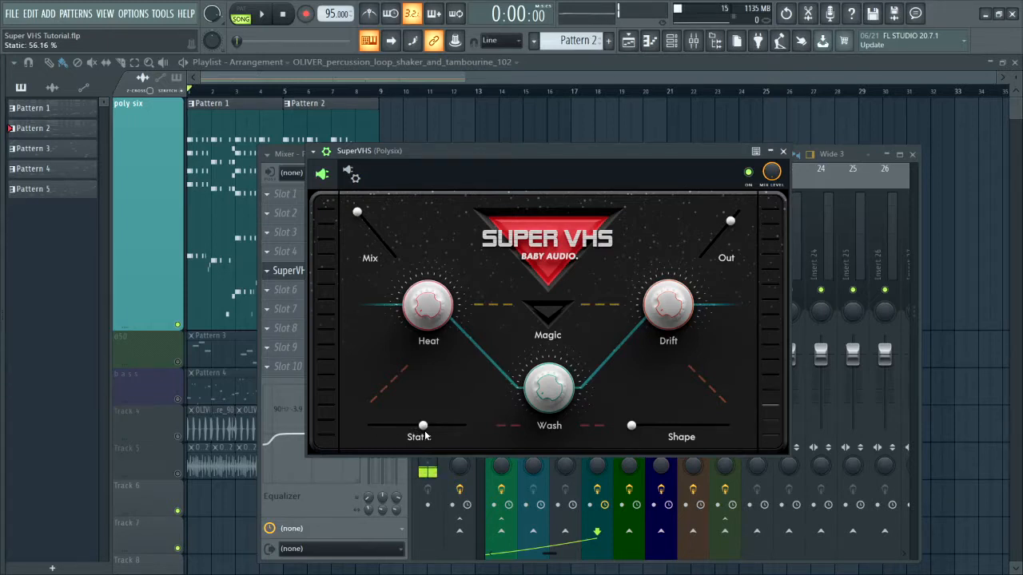
drag(424, 430, 369, 430)
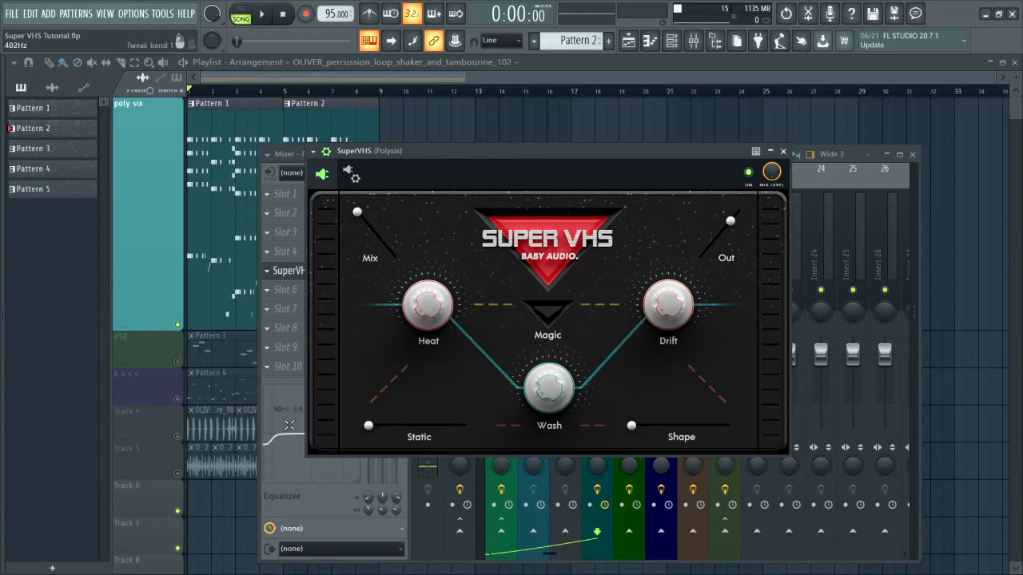
drag(526, 304, 542, 437)
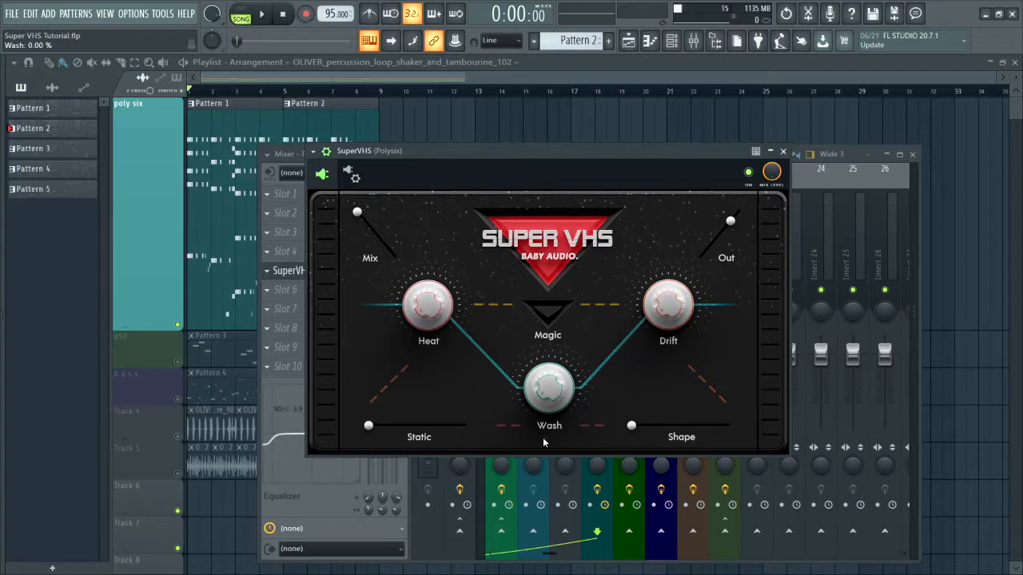
drag(673, 310, 655, 273)
drag(631, 426, 704, 430)
click(549, 317)
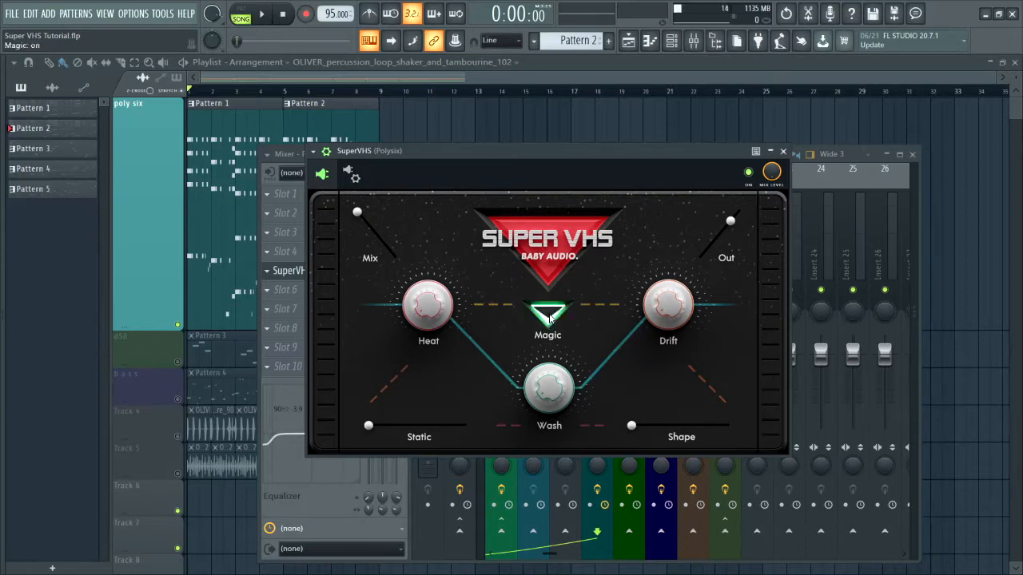
click(550, 316)
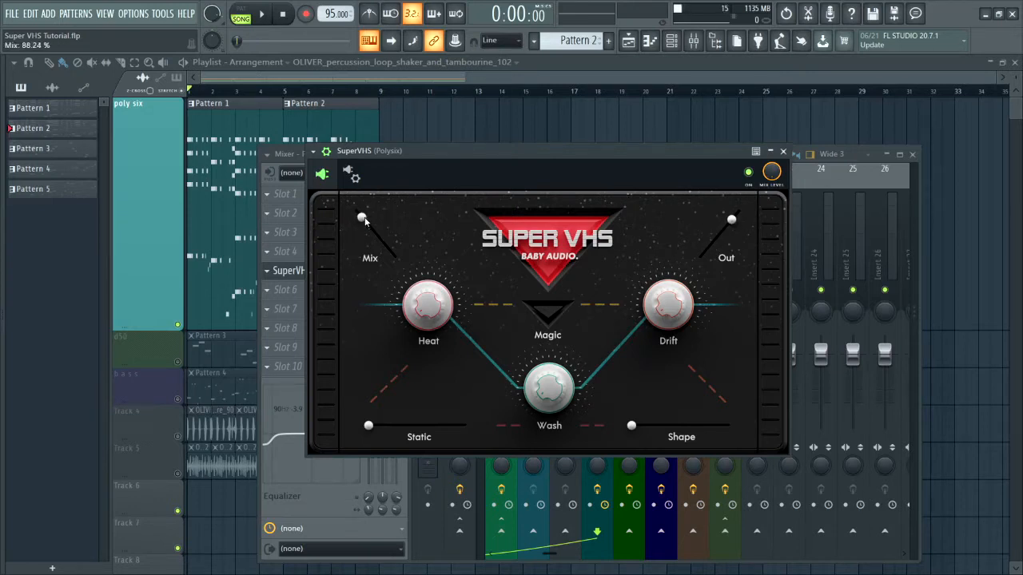
- Clear the plugin and mixer from view and audition the poly six patterns from the start of the playlist
drag(456, 166, 562, 283)
drag(203, 90, 142, 85)
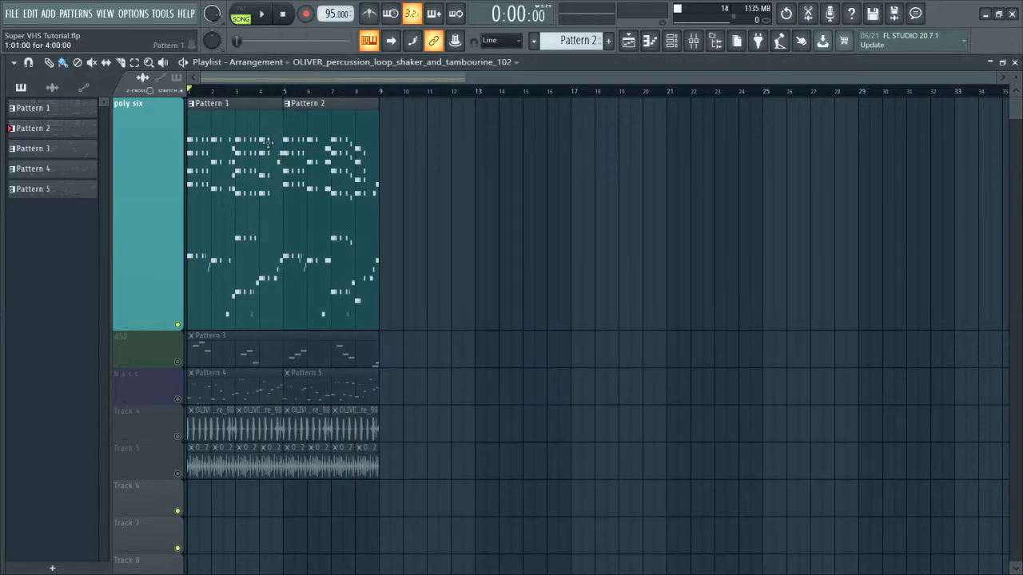
key(F9)
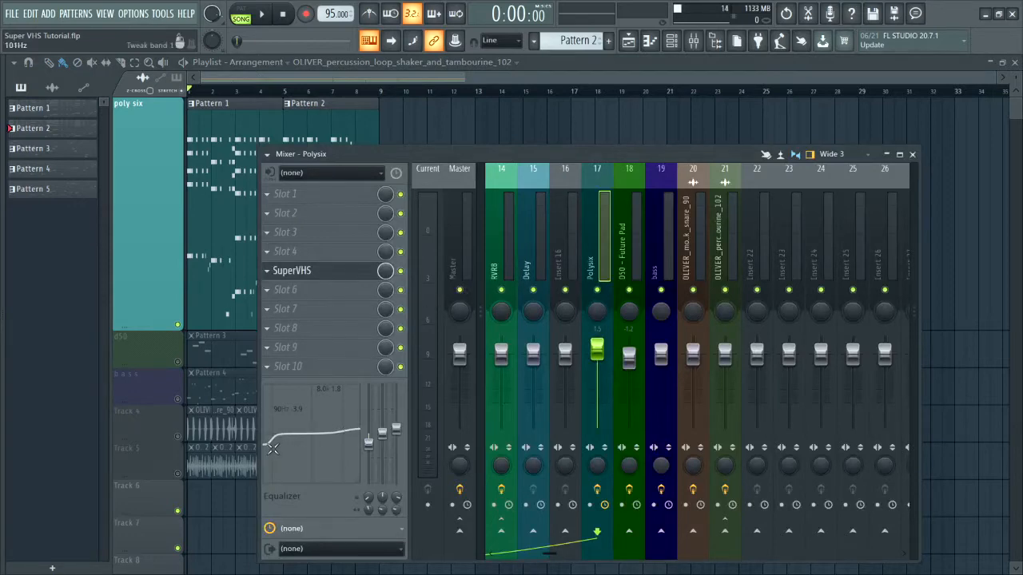
key(F9)
key(space)
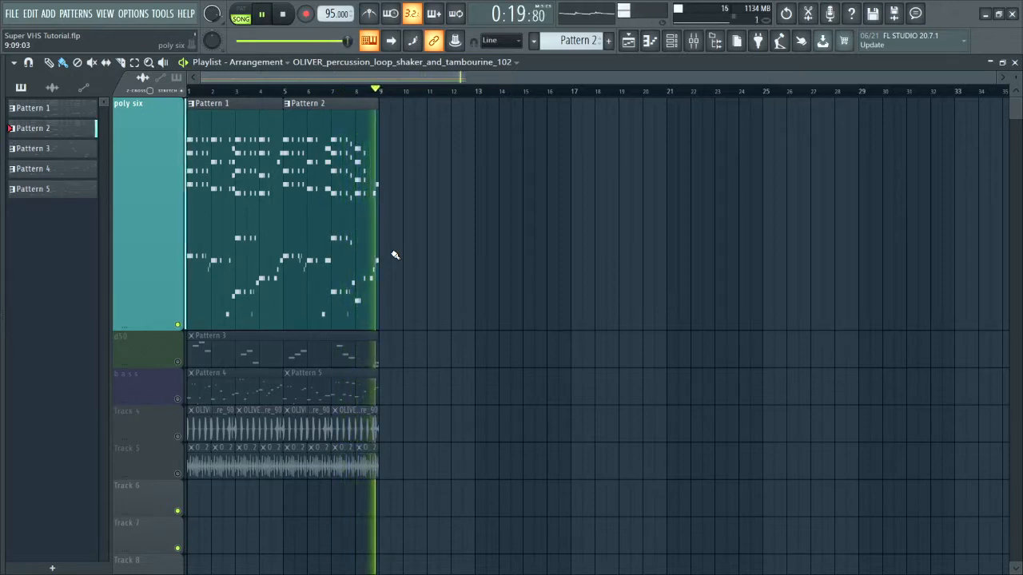
key(space)
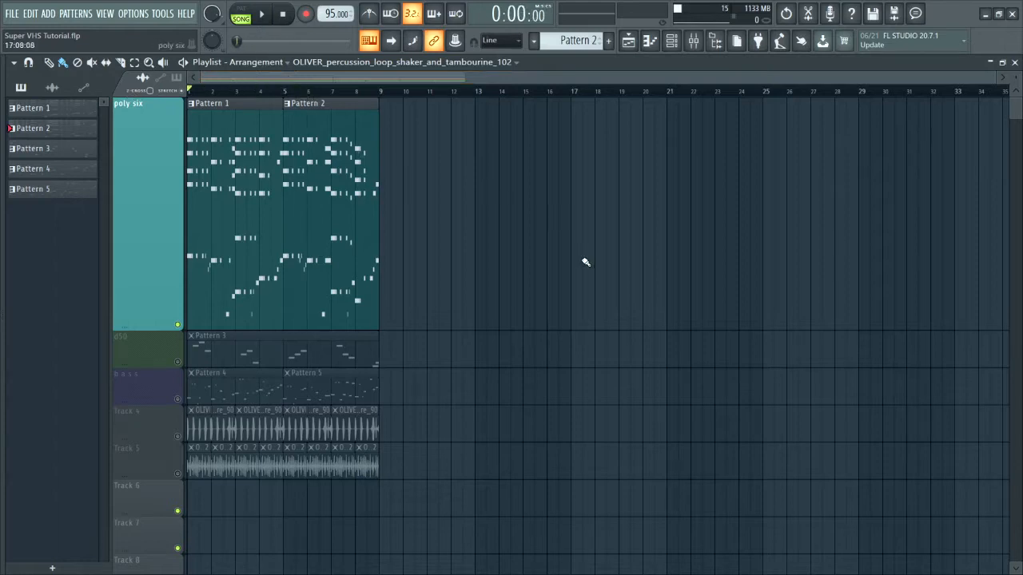
- Open SuperVHS from the Polysix mixer channel, collapse the mixer and reposition the plugin window beside the arrangement
key(F9)
click(331, 273)
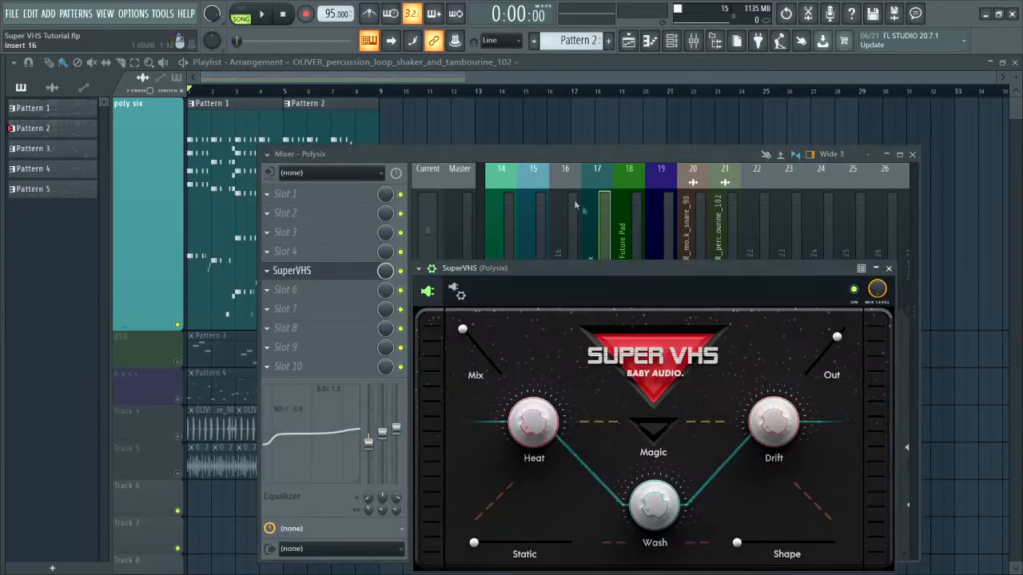
click(887, 155)
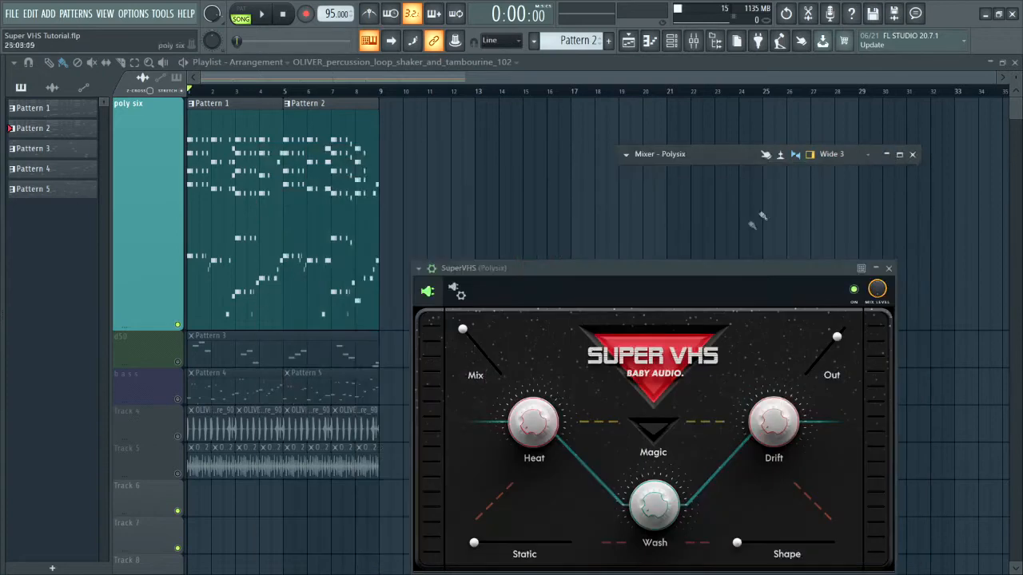
drag(706, 267, 674, 184)
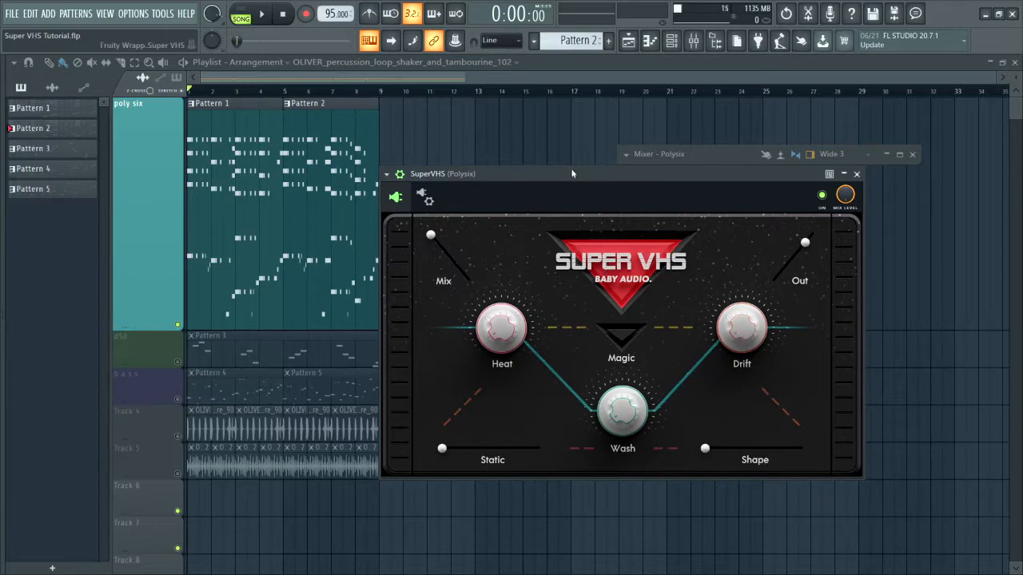
drag(572, 175, 570, 155)
- Start song playback and bring SuperVHS back in front of the playlist with the mixer collapsed
click(299, 66)
key(space)
key(F9)
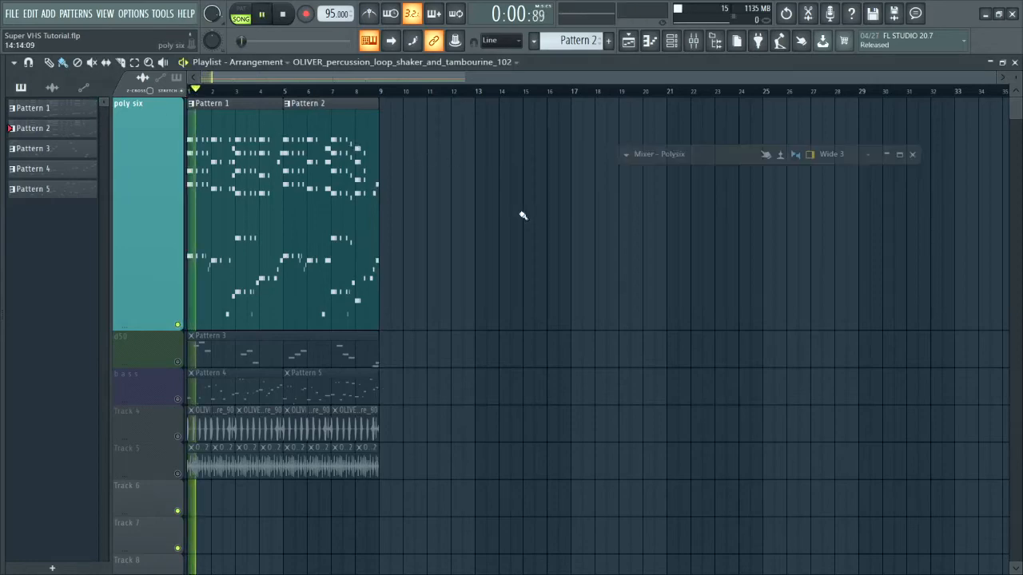
double_click(694, 156)
click(75, 183)
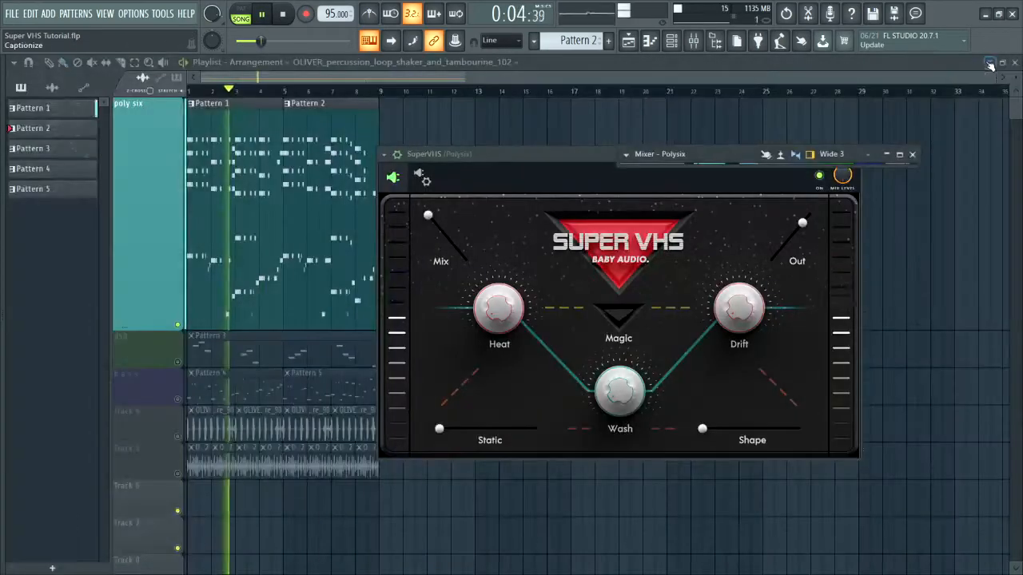
click(988, 62)
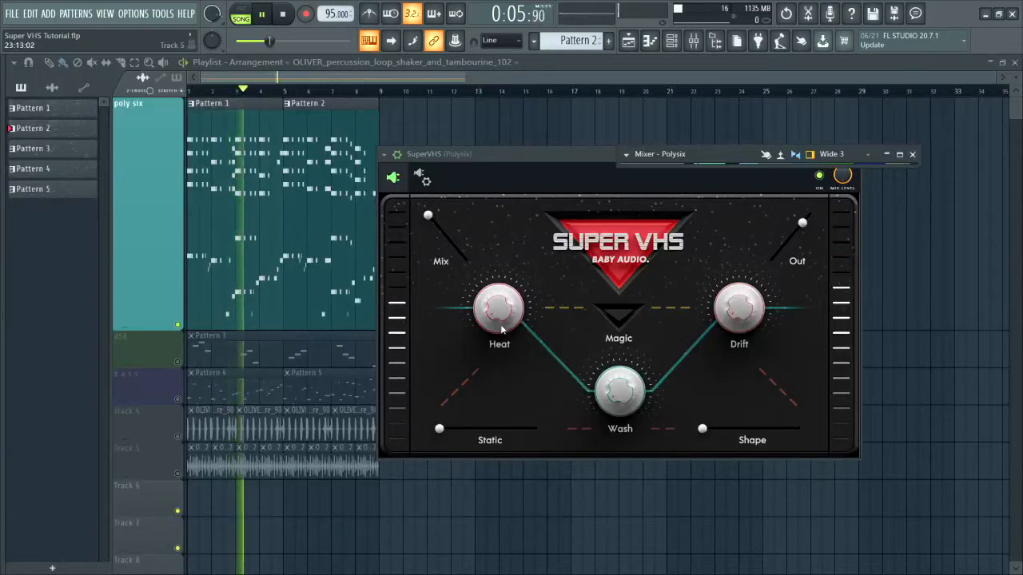
- Set Static to about 27% and raise Shape slightly while the poly six part plays
drag(444, 433, 468, 434)
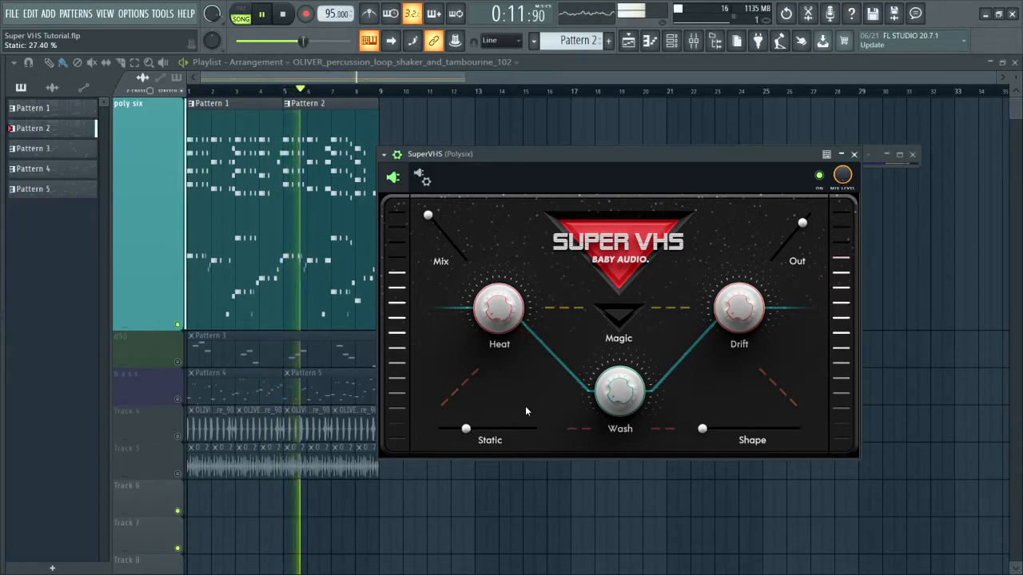
drag(702, 430, 708, 430)
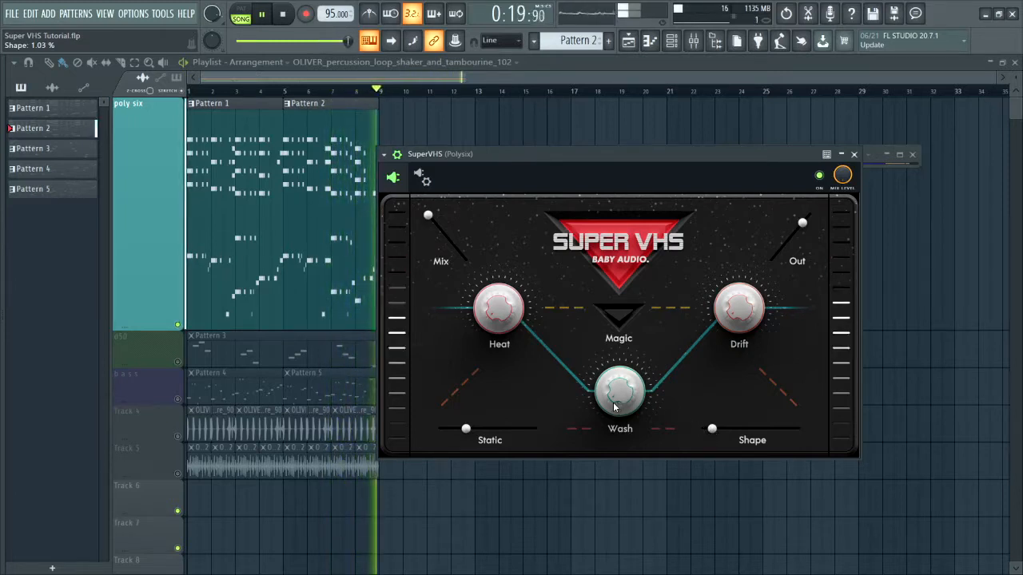
- Raise Heat to about 38% and compensate by lowering the plugin's output to about 71%
click(493, 317)
drag(493, 316, 492, 293)
drag(803, 224, 799, 227)
drag(479, 318, 489, 302)
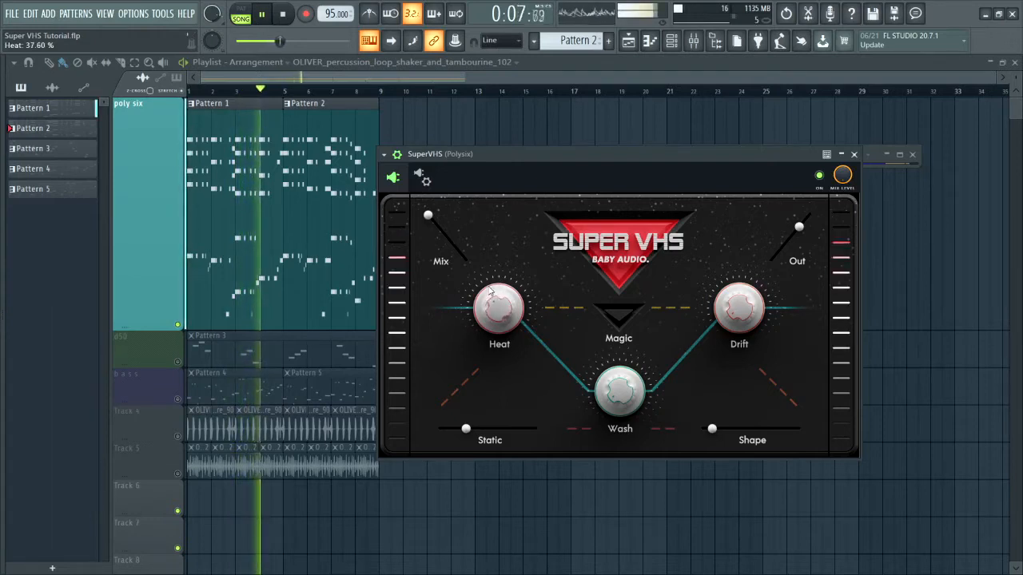
drag(799, 227, 796, 229)
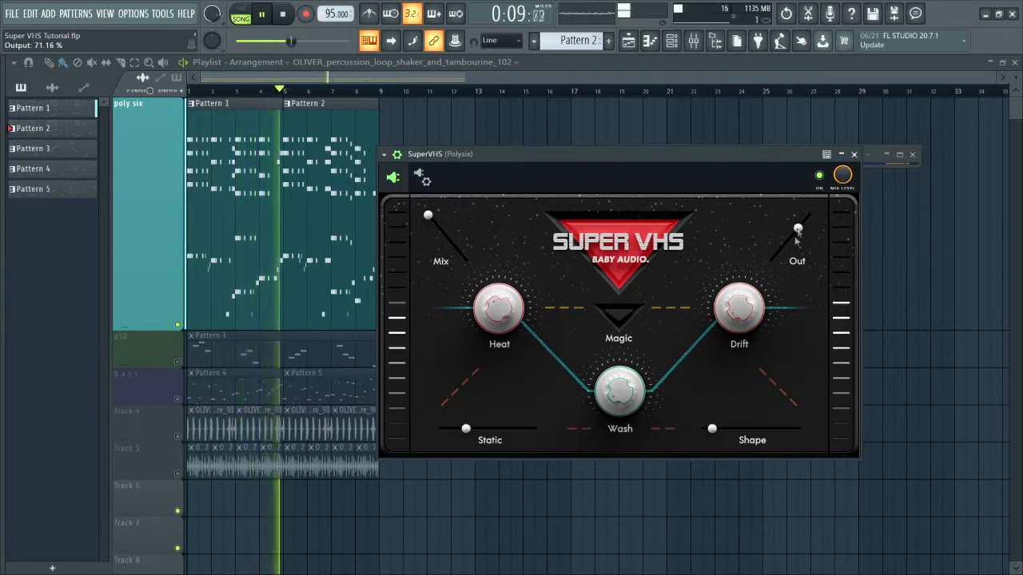
- Set Drift to about 45% and compare Magic on and off, leaving it on before stopping playback
drag(730, 294, 717, 233)
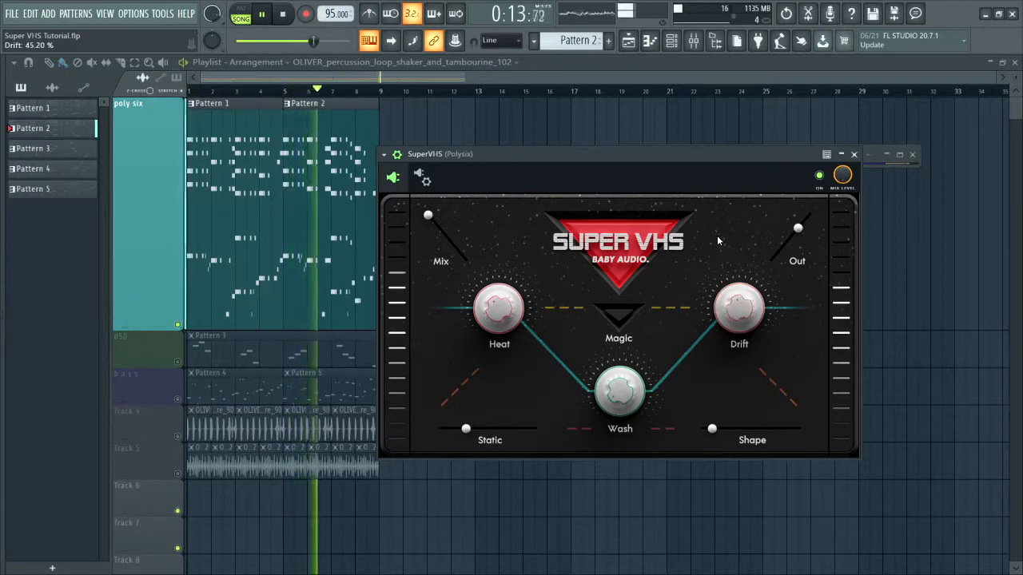
click(619, 318)
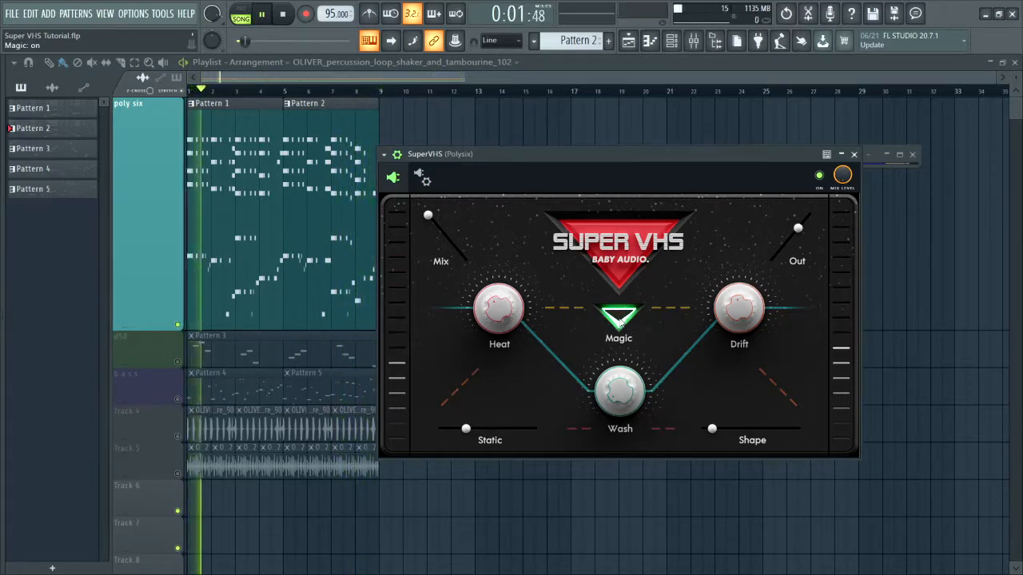
click(620, 319)
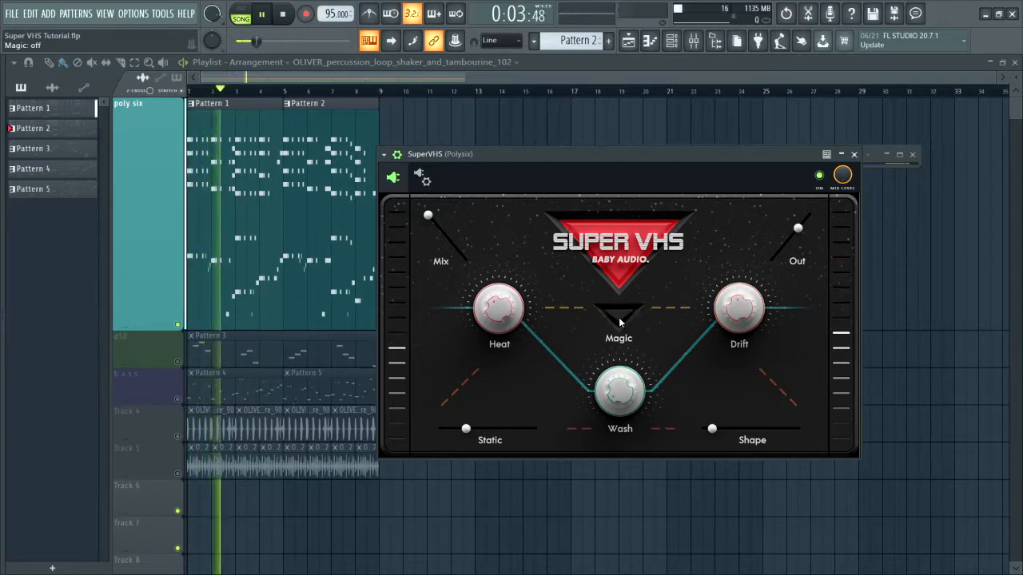
click(620, 319)
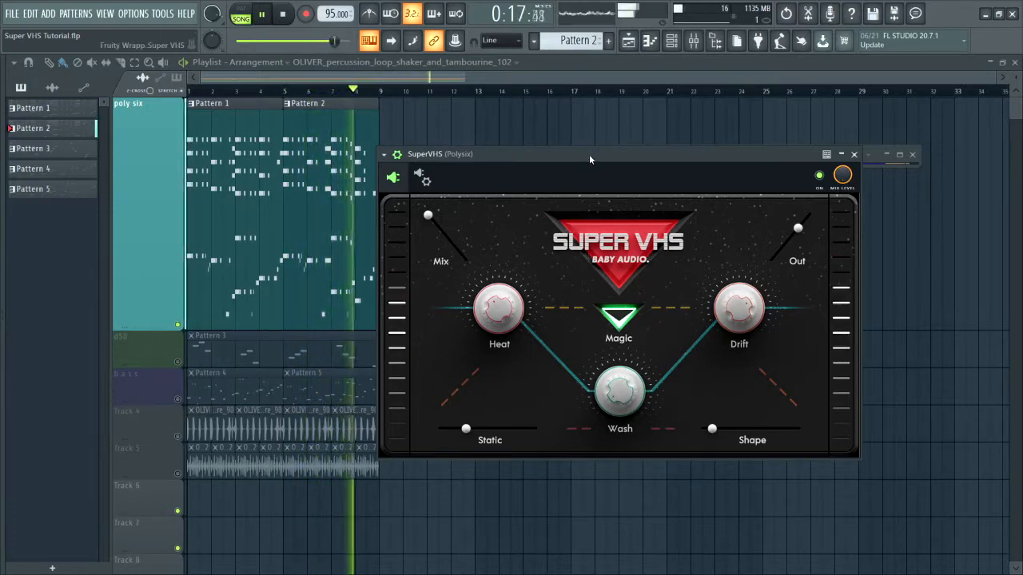
key(space)
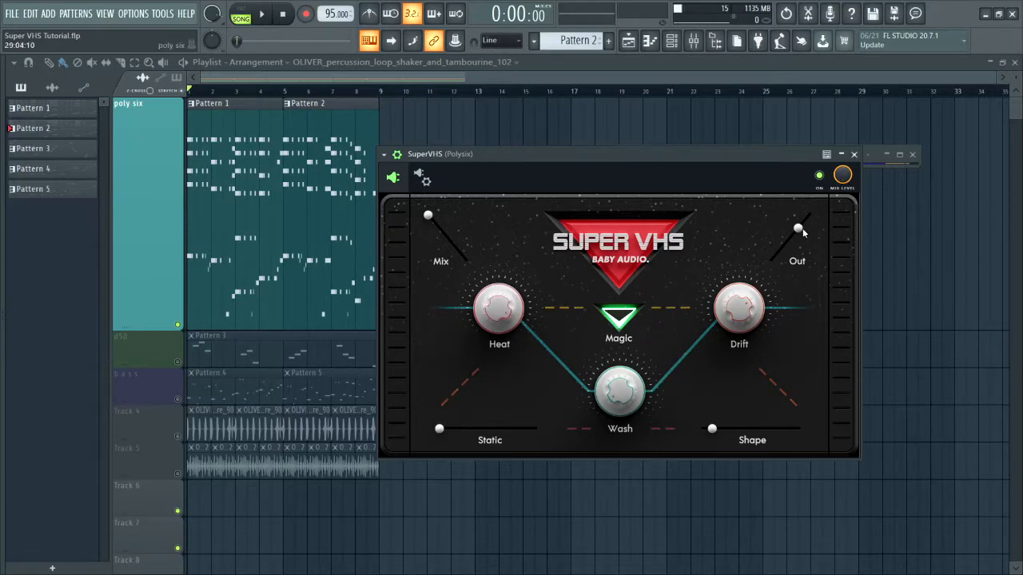
- Sweep Heat up and down during playback and set the plugin's output to about 64%
key(space)
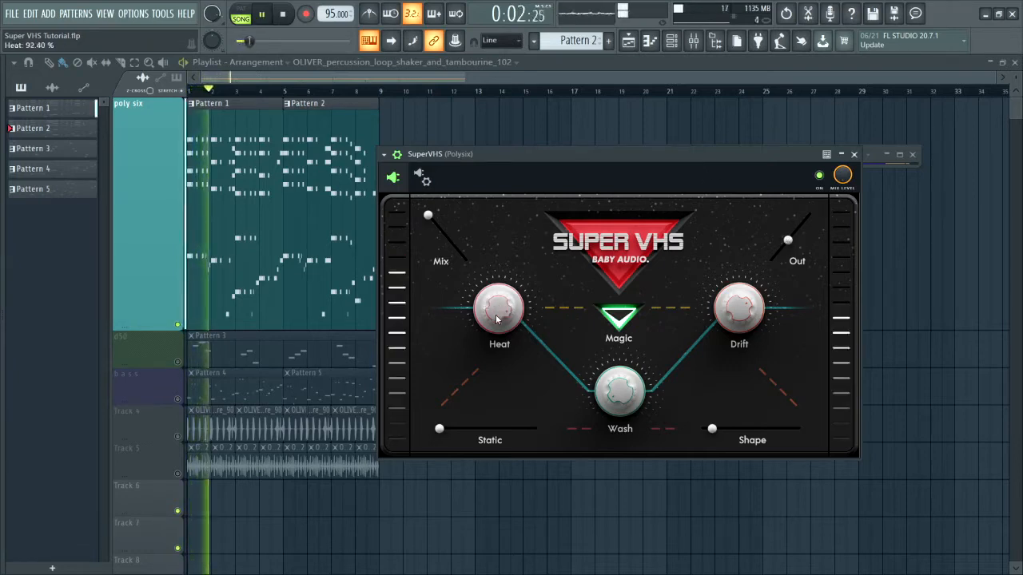
drag(505, 367, 512, 383)
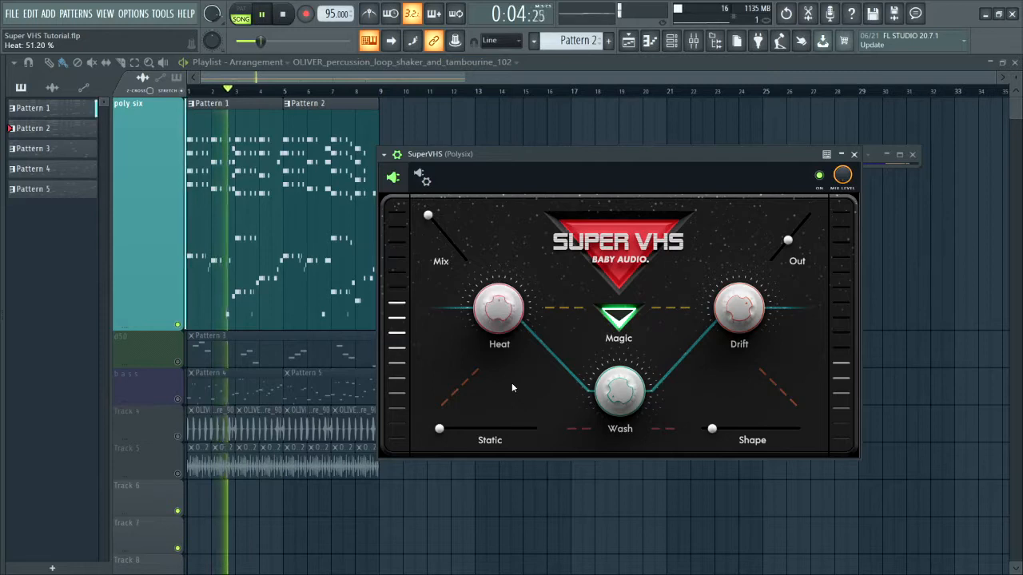
drag(501, 315, 531, 473)
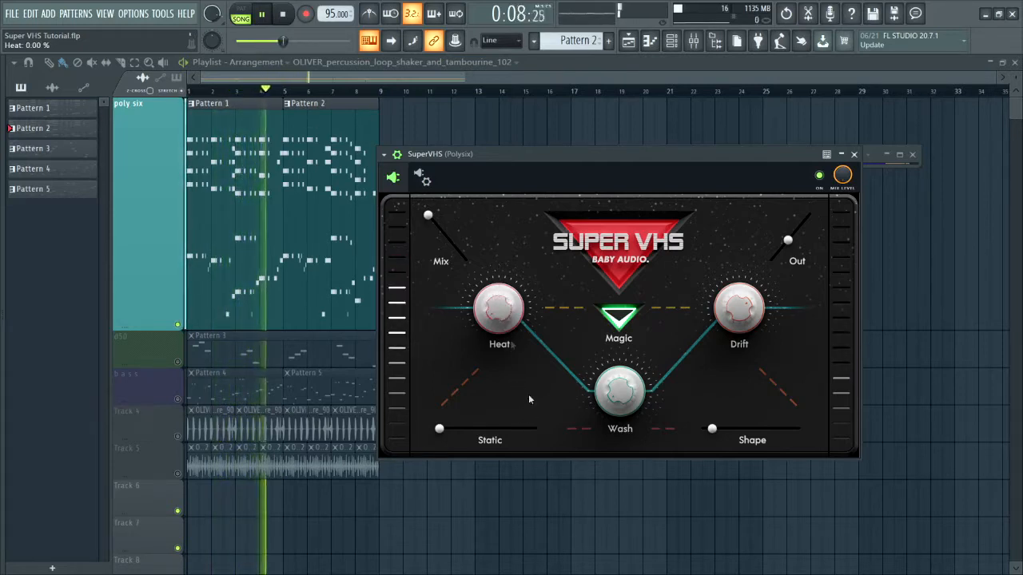
drag(485, 313, 483, 286)
drag(498, 267, 522, 433)
drag(782, 242, 782, 214)
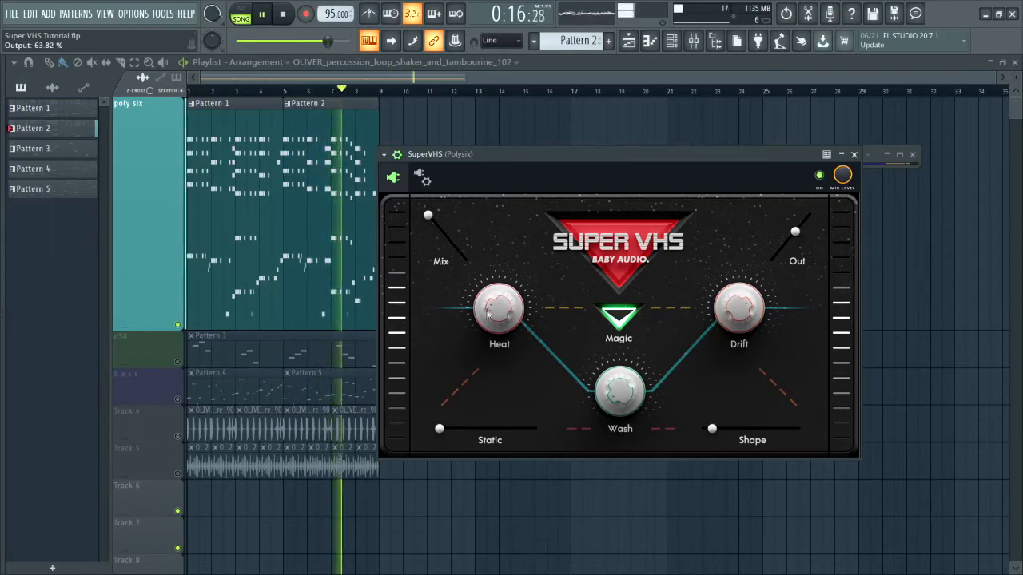
key(space)
- Expand the mixer, load Fruity parametric EQ 2 below SuperVHS on the Polysix channel and play the part through it
key(F9)
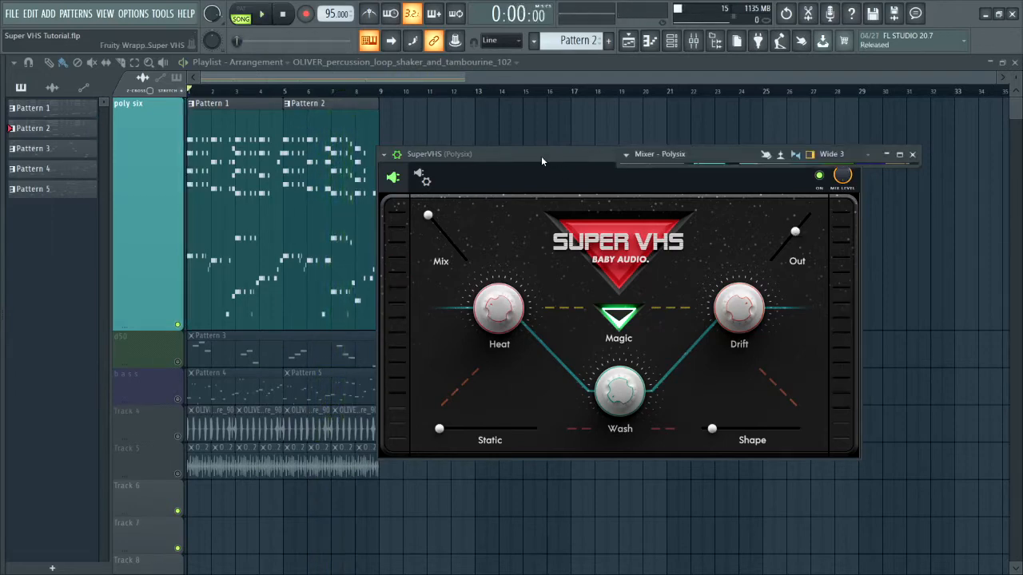
double_click(720, 158)
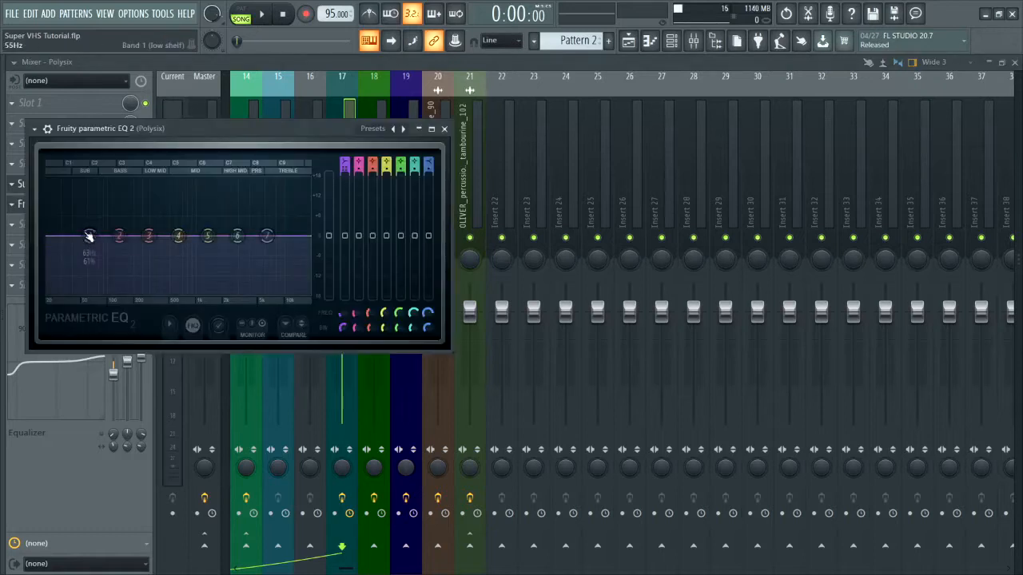
key(space)
key(space)
key(space)
- Cut the EQ's low-shelf band 1 deeply and raise band 7 slightly, closing the EQ and stopping playback
drag(89, 235, 91, 297)
drag(267, 235, 254, 228)
click(445, 128)
key(space)
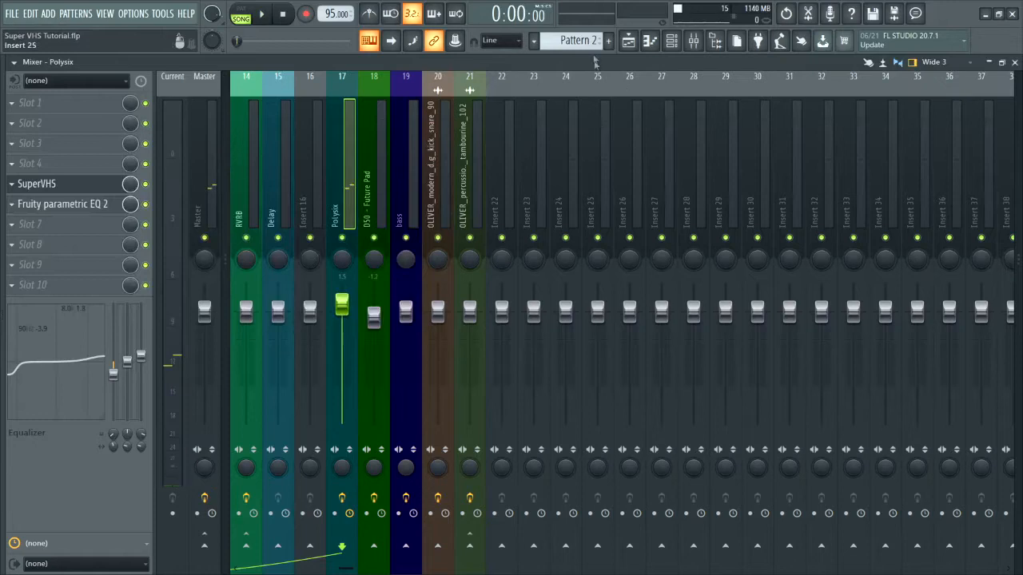
- Readjust Drift in the Polysix channel's SuperVHS, then close the plugin and return to the playlist
click(80, 185)
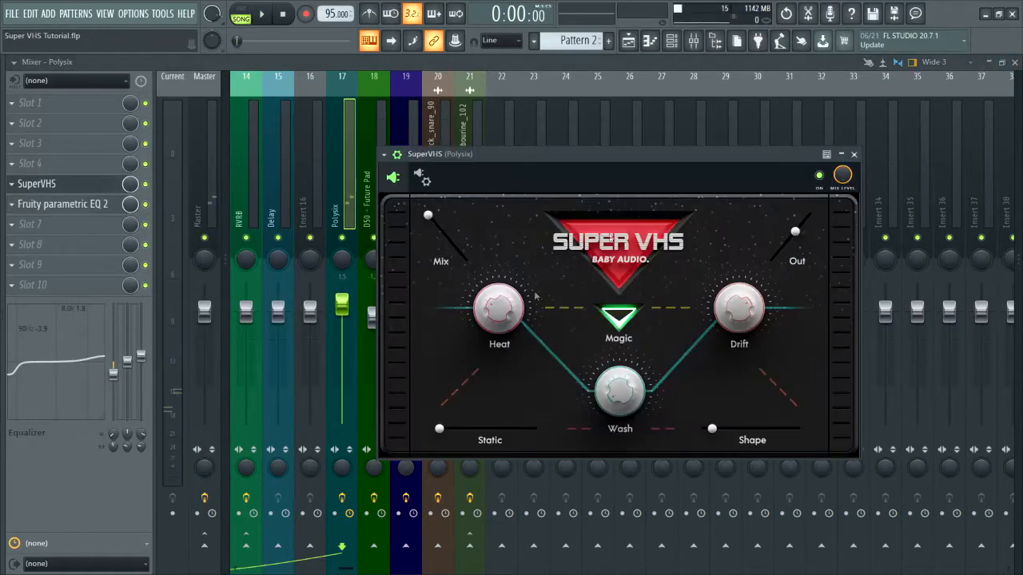
drag(743, 324, 735, 277)
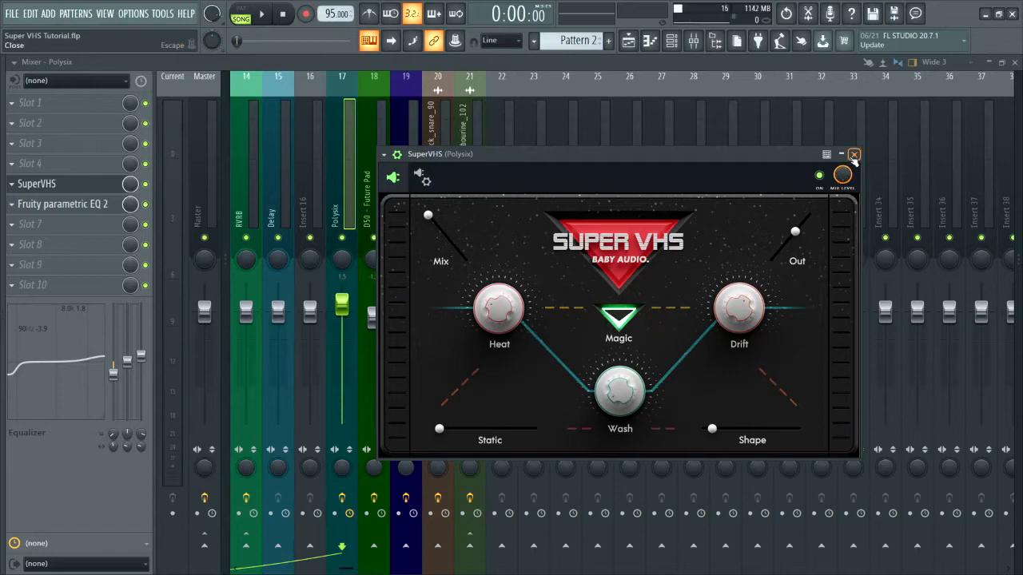
click(853, 154)
key(F5)
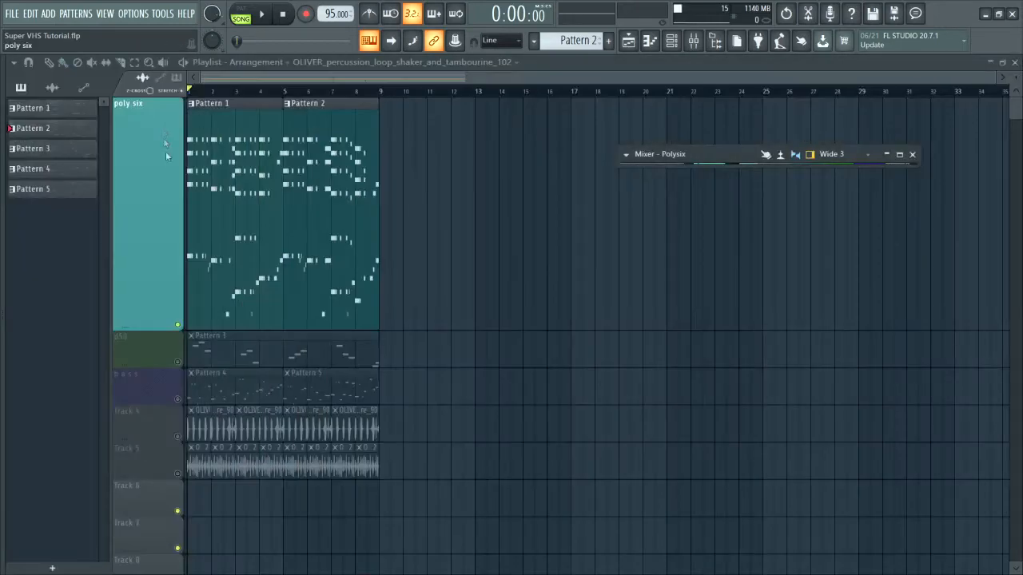
- Mute the poly six track, unmute the d50 track and start playback
click(178, 325)
click(178, 361)
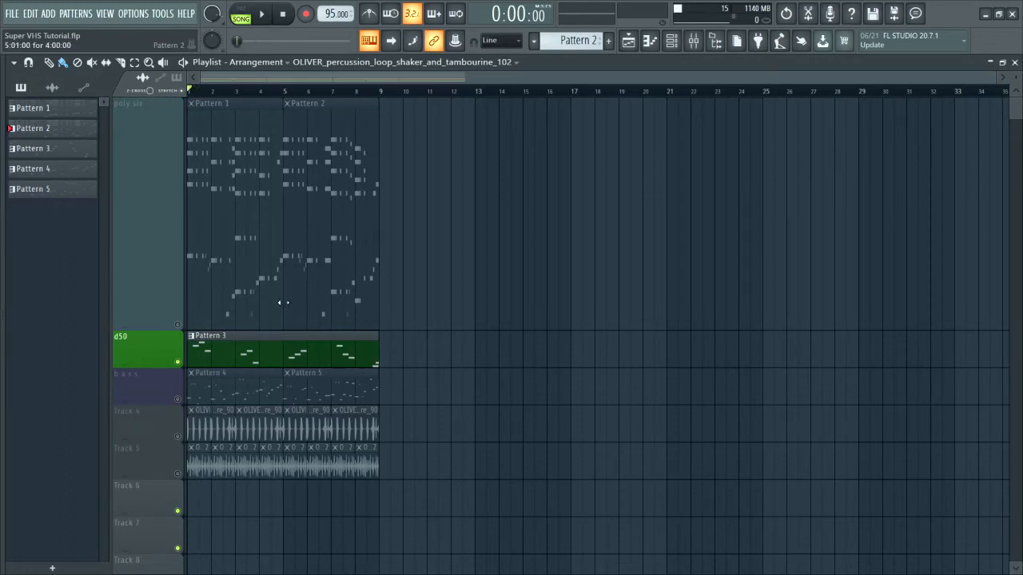
key(space)
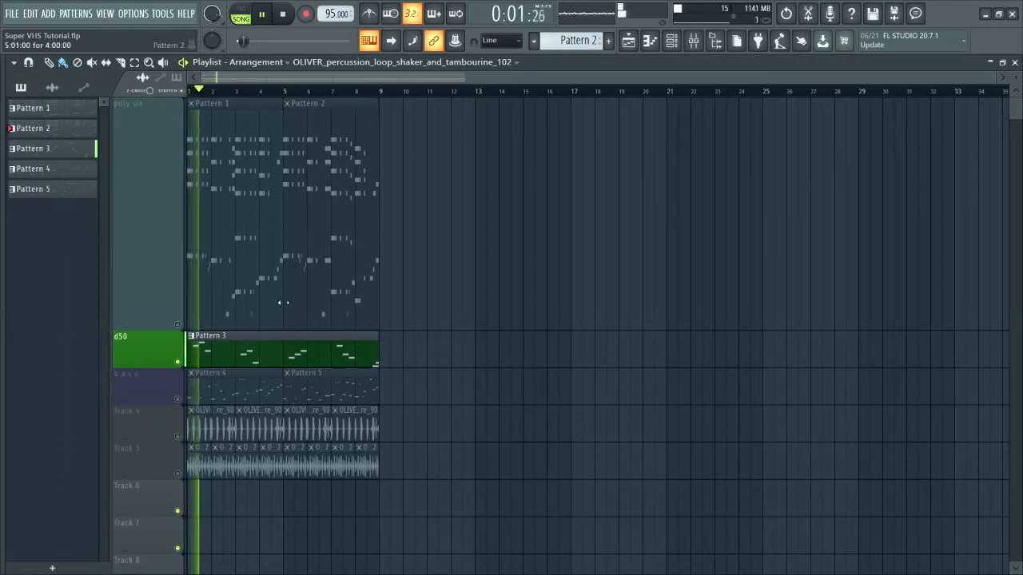
- Expand the mixer and open SuperVHS on the D50 - Future Pad channel
key(F9)
double_click(719, 155)
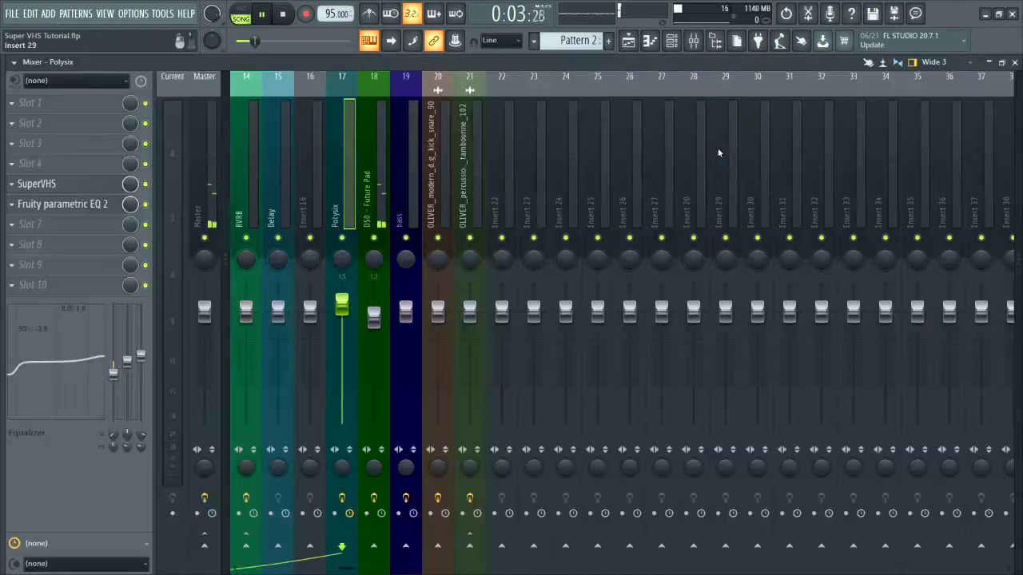
click(372, 187)
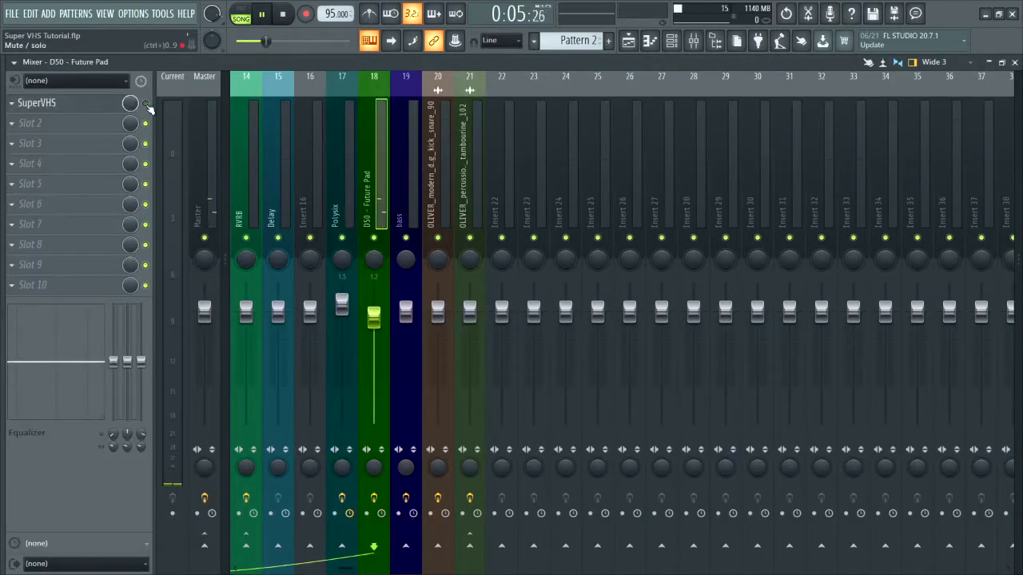
click(69, 103)
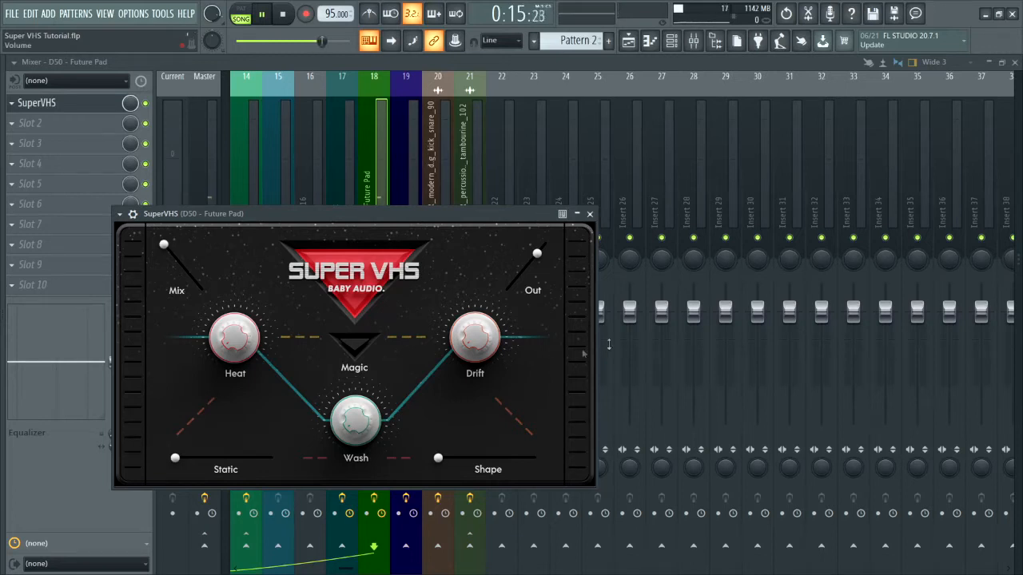
- Raise Static to about a third, set Wash to 72% and Drift to 68%, and stop playback
drag(174, 460, 206, 462)
drag(355, 431, 331, 249)
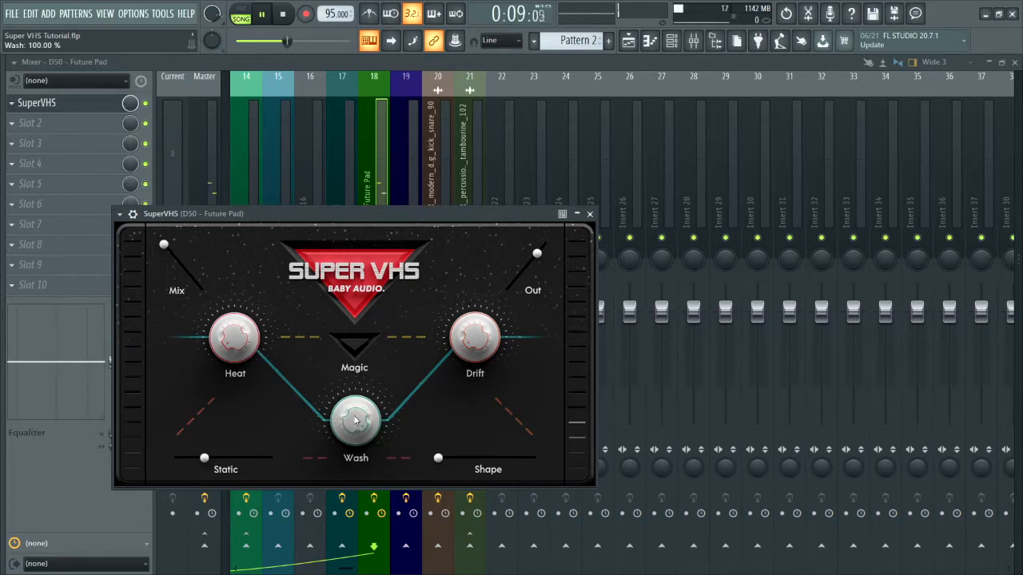
drag(356, 421, 358, 447)
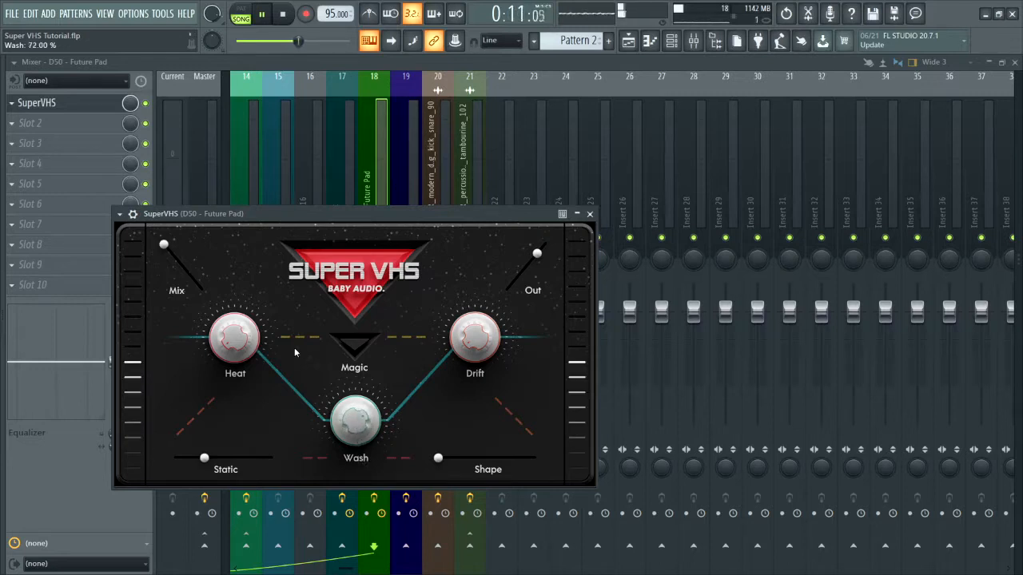
drag(477, 341, 457, 234)
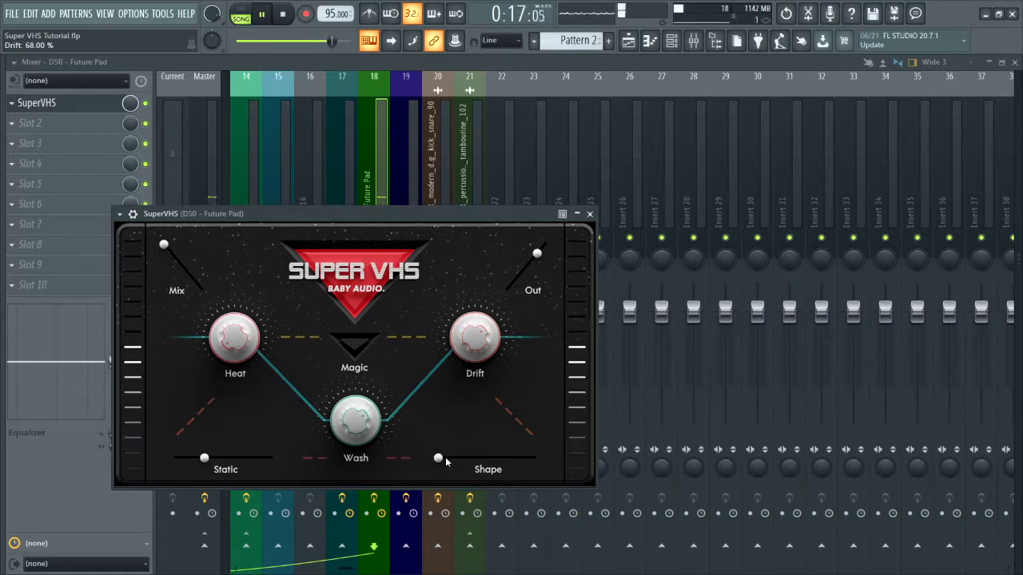
key(space)
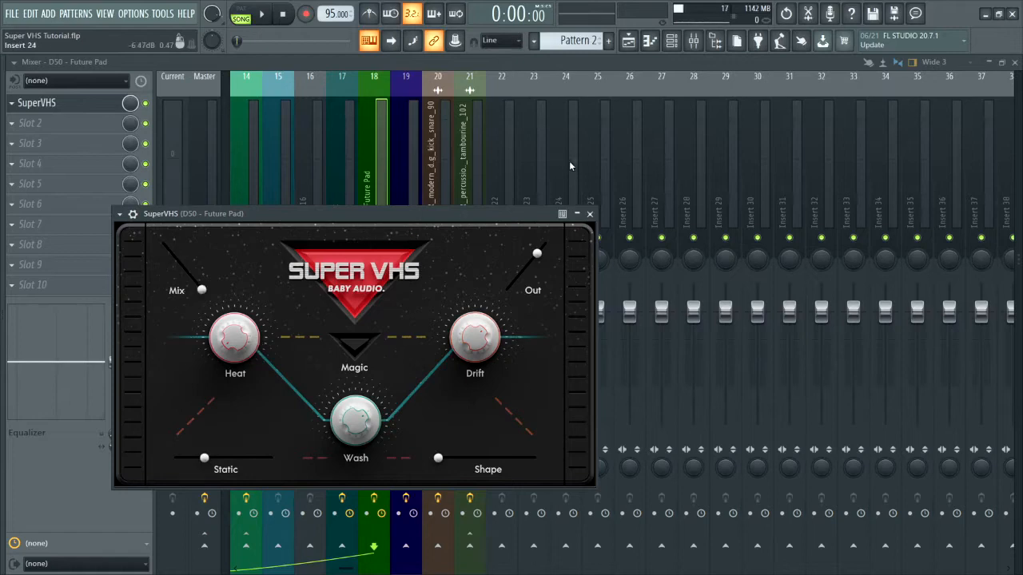
- Select the first one and a half bars of the playlist as the playback range, zoom in there and play it
key(F5)
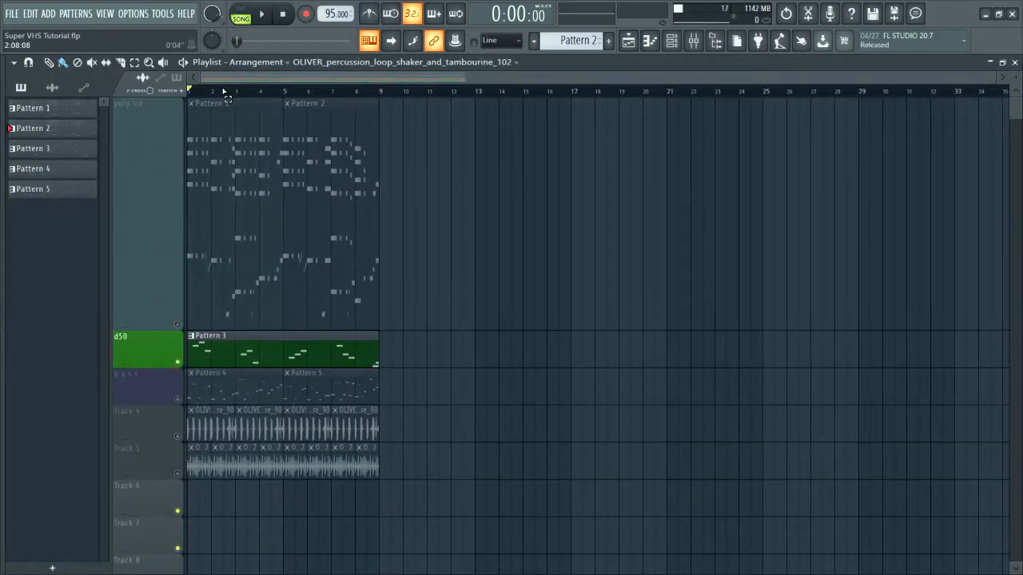
drag(223, 90, 188, 100)
click(149, 63)
drag(271, 322, 172, 361)
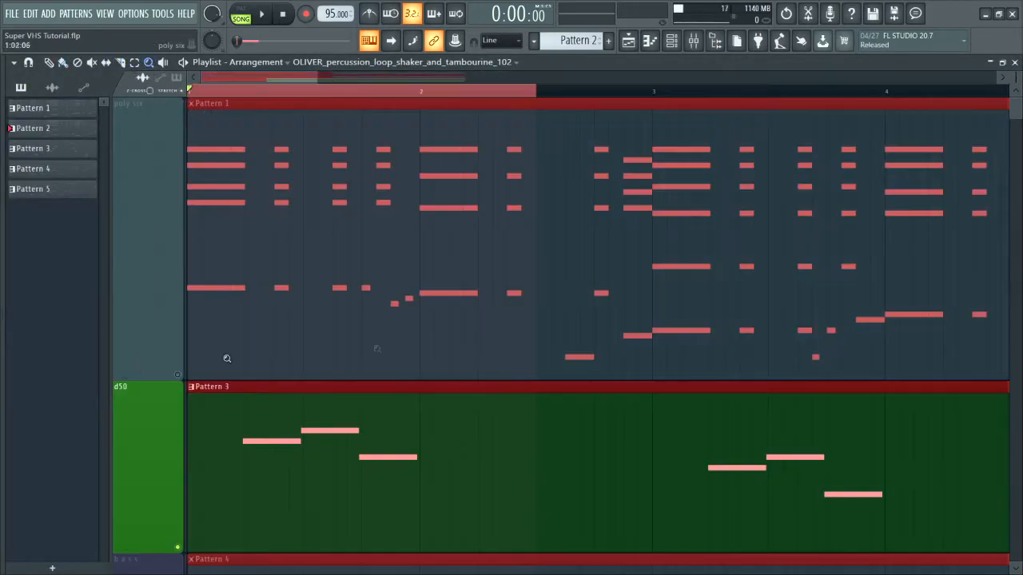
key(space)
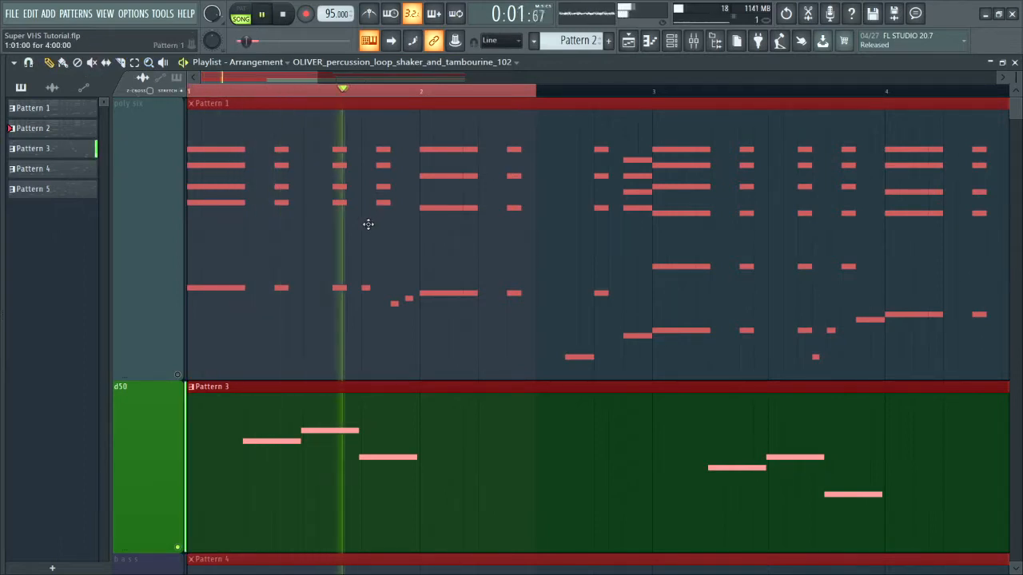
- Compare the dry and wet D50 sound with SuperVHS's Mix, turn on Magic and bring Mix back to full
key(F9)
click(57, 110)
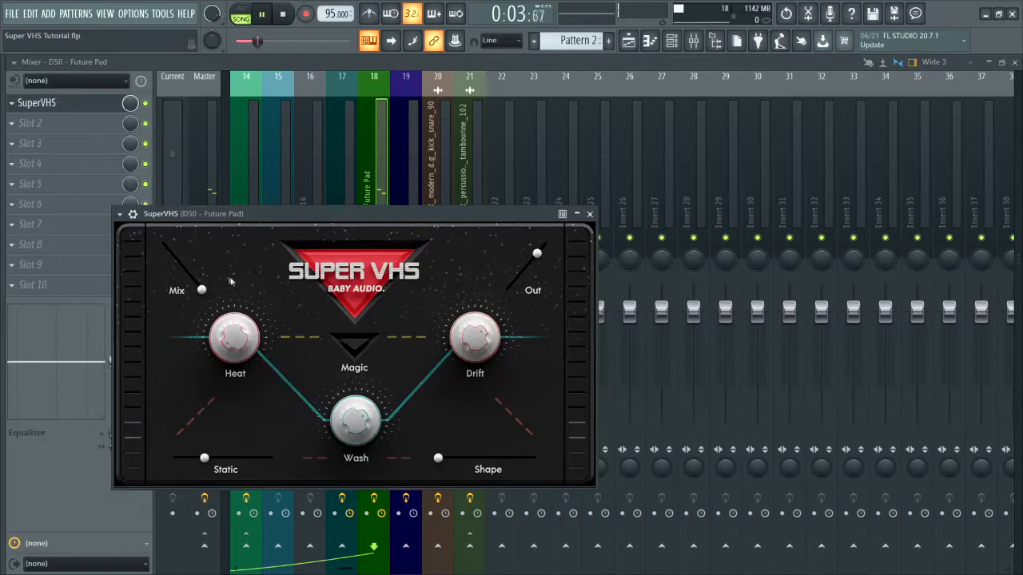
drag(205, 291, 211, 257)
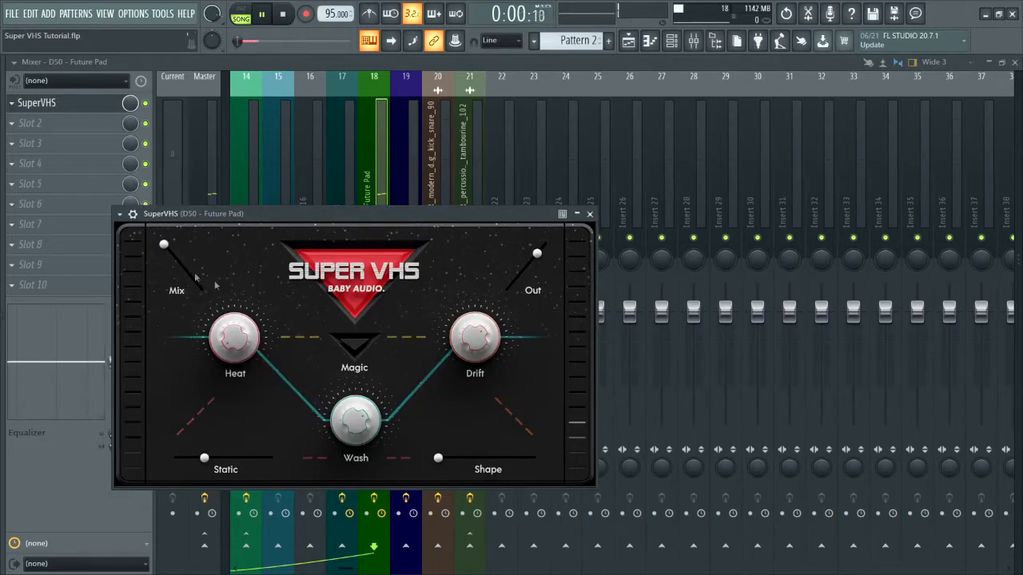
click(348, 345)
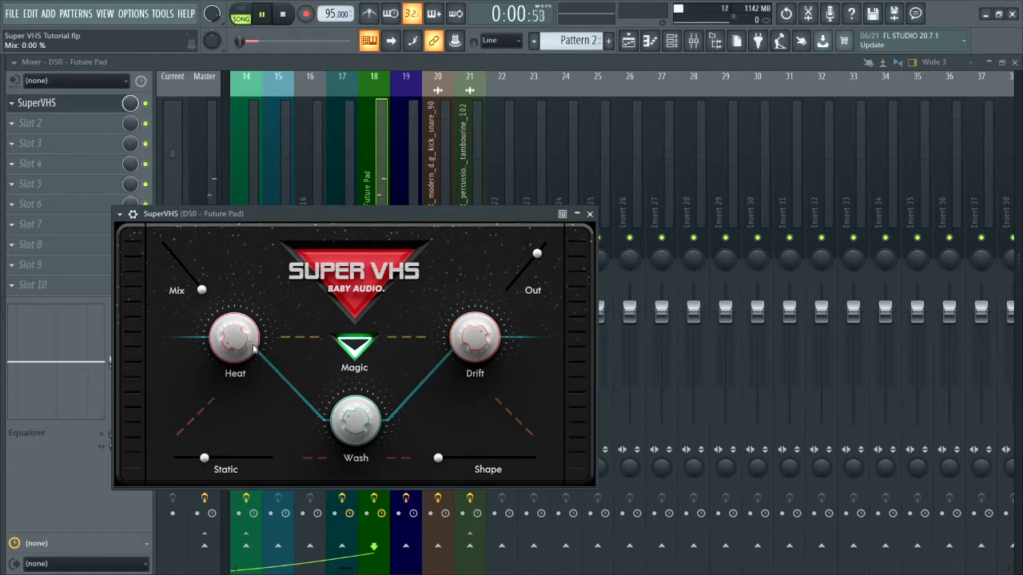
drag(202, 291, 163, 244)
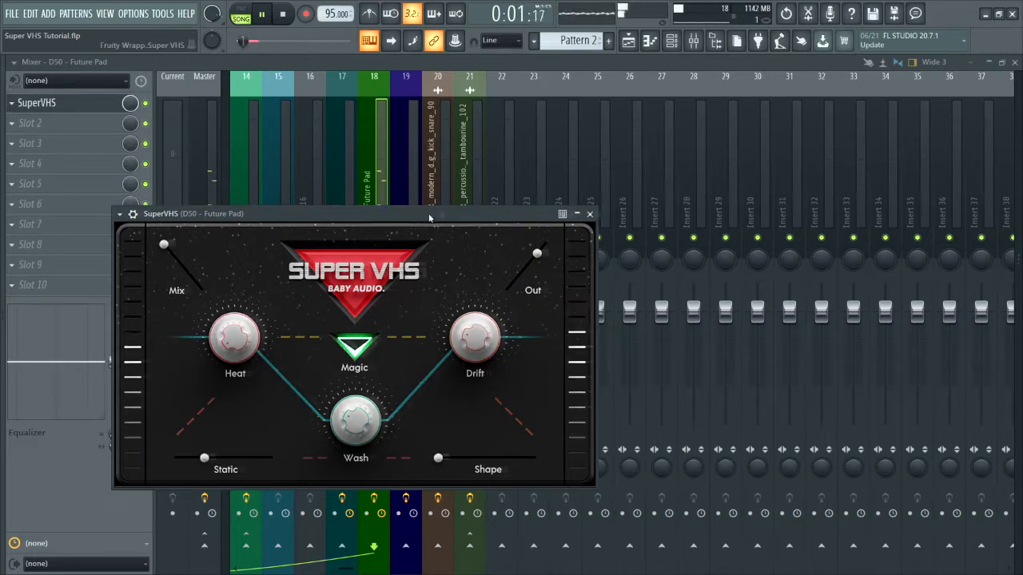
- Reposition the D50 channel's SuperVHS window, stop playback and lower Drift to about 19.6%
drag(428, 213, 462, 202)
key(space)
drag(521, 372, 510, 329)
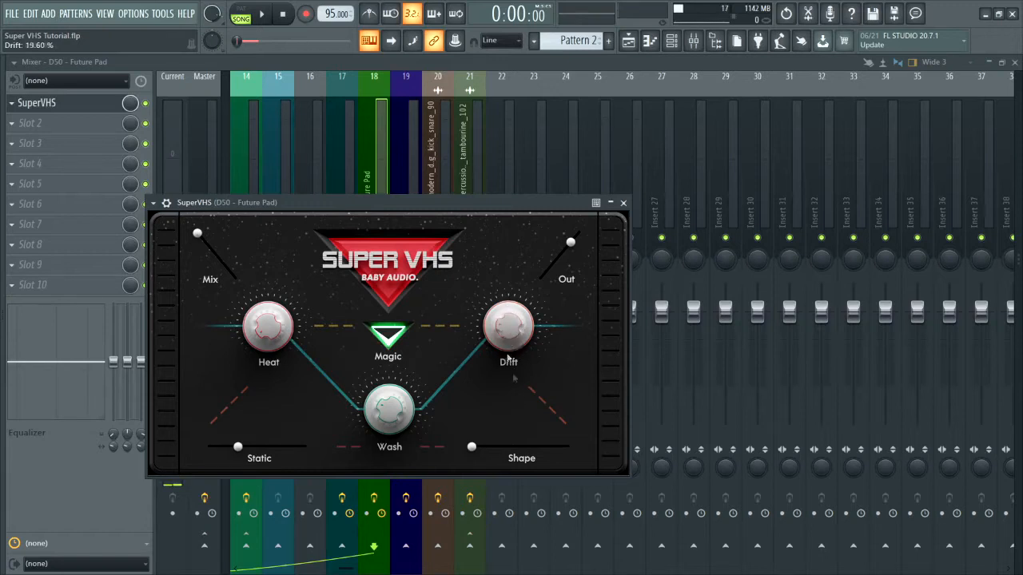
- Browse SuperVHS's parameters and create an automation clip for Drift
click(154, 204)
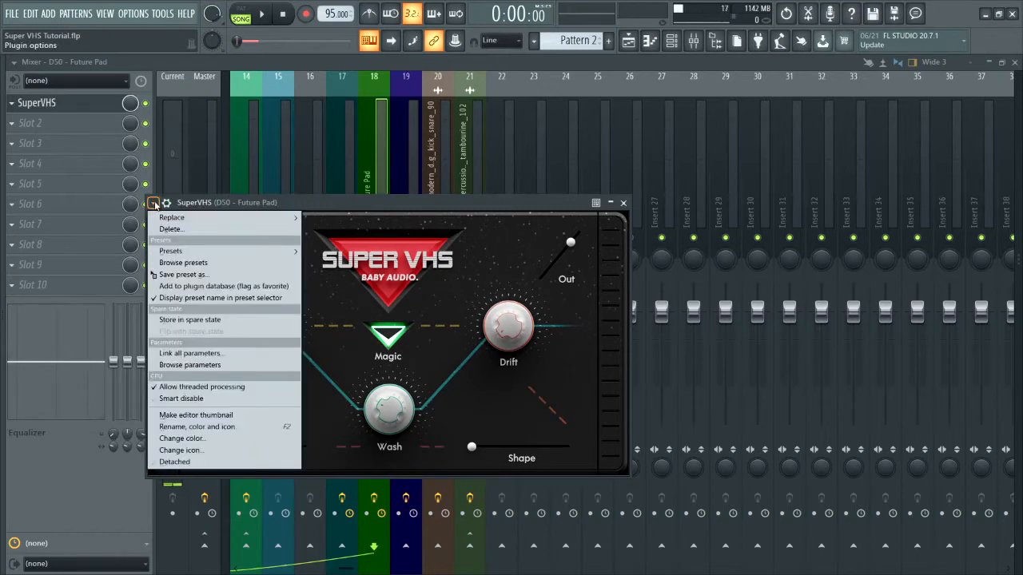
click(189, 364)
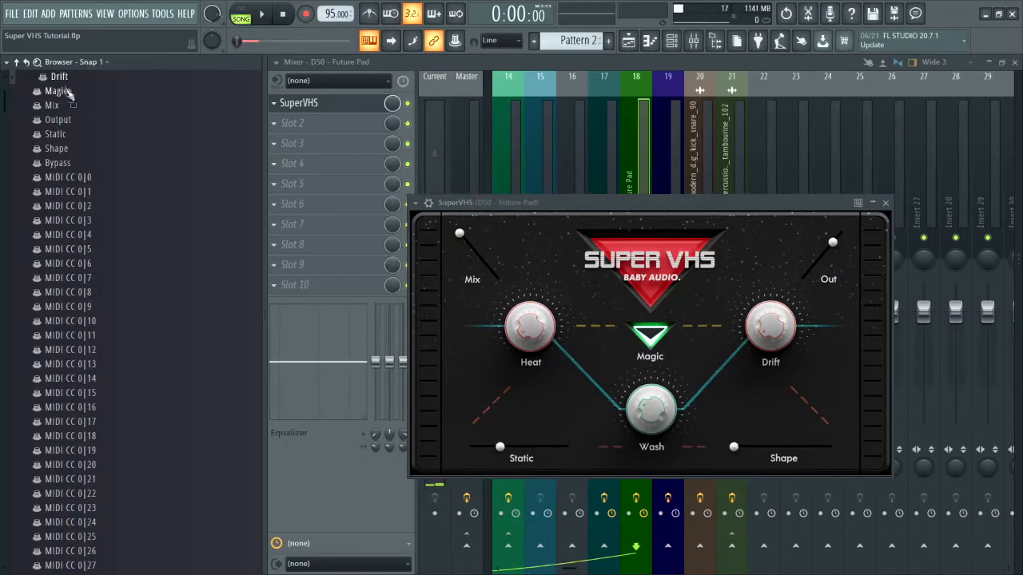
right_click(60, 76)
click(115, 131)
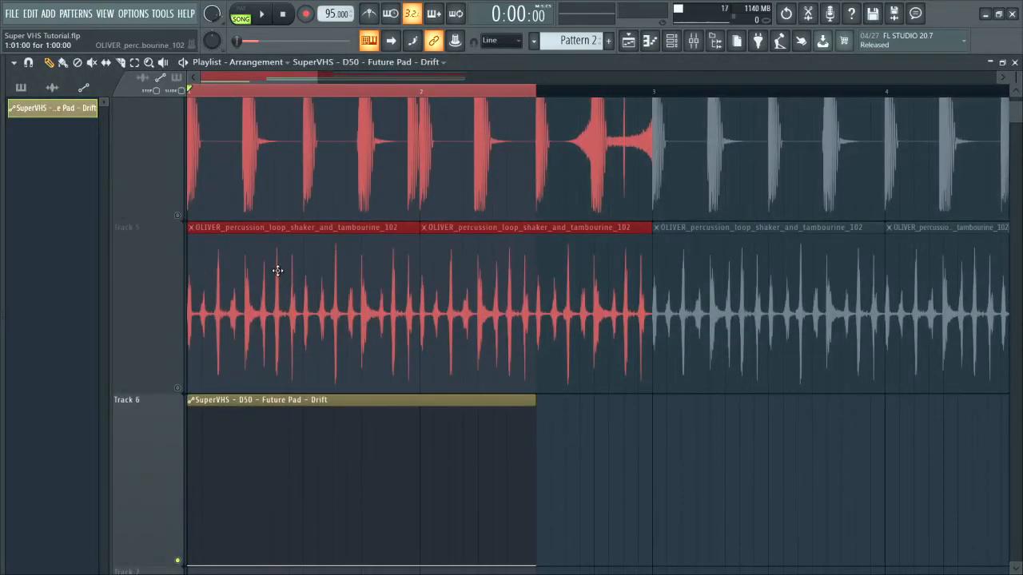
scroll(308, 341, up, 3)
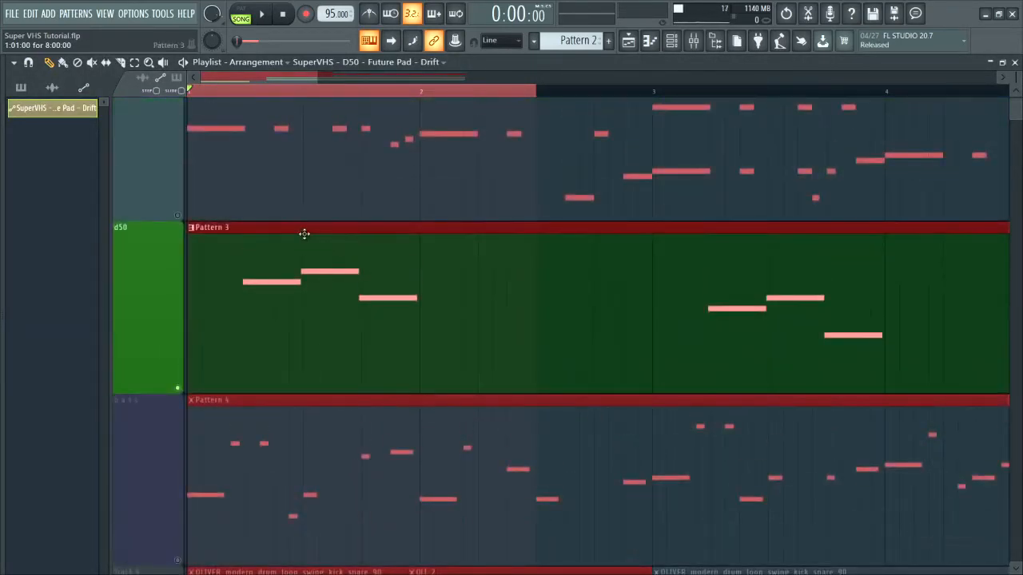
scroll(293, 552, down, 5)
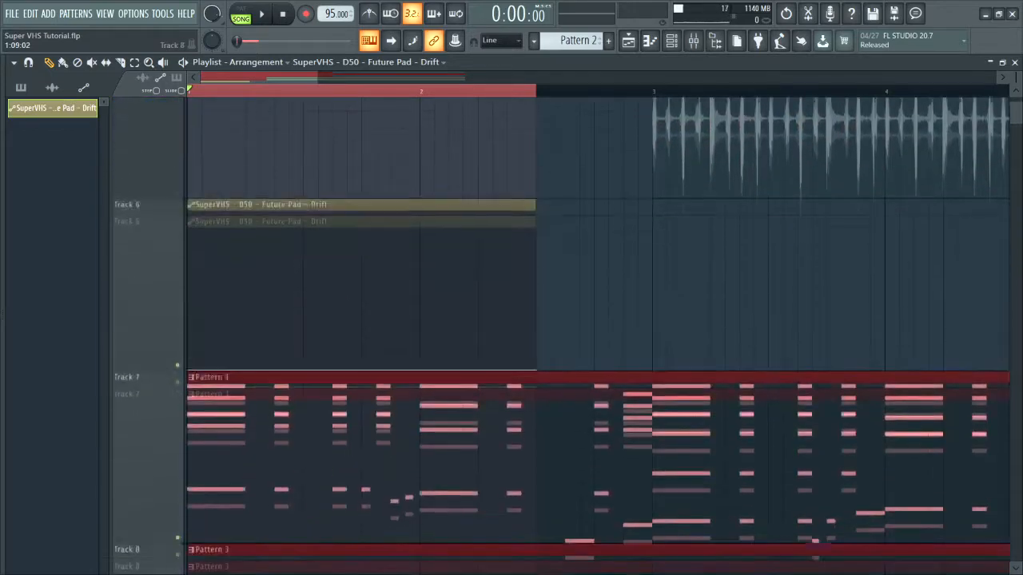
scroll(216, 156, down, 2)
key(KP_Add)
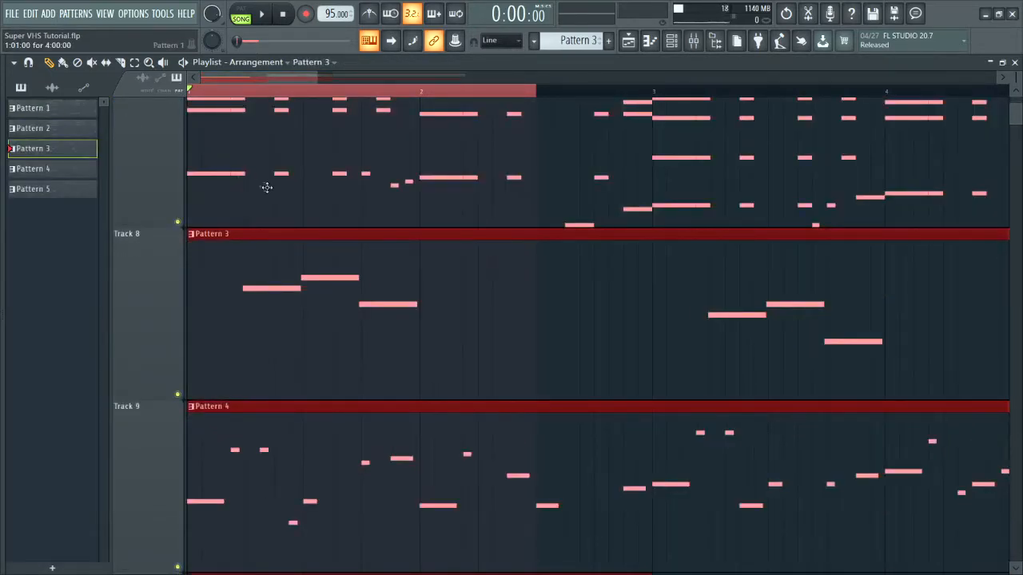
scroll(270, 190, up, 2)
click(616, 247)
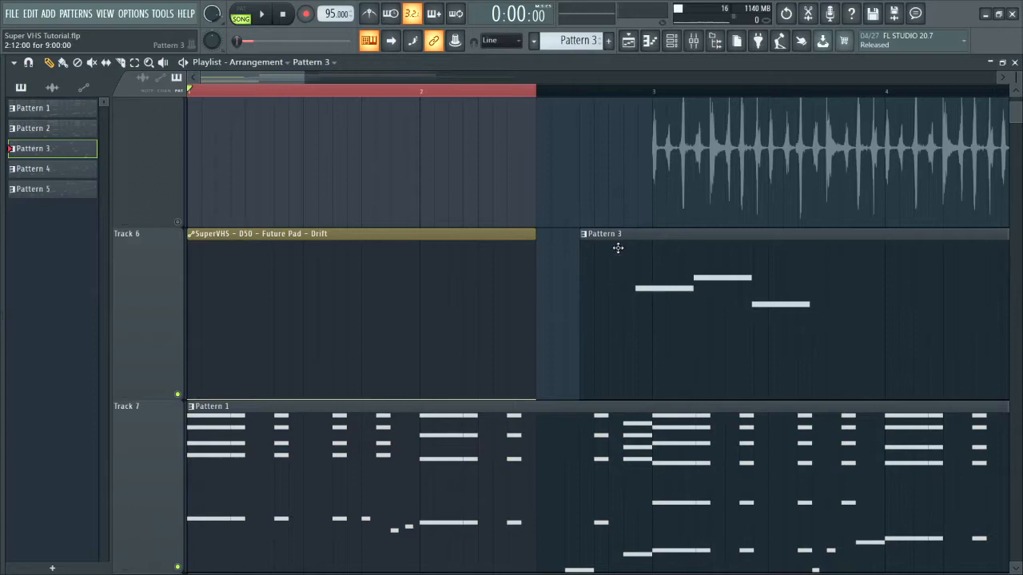
scroll(607, 248, down, 4)
scroll(299, 415, up, 2)
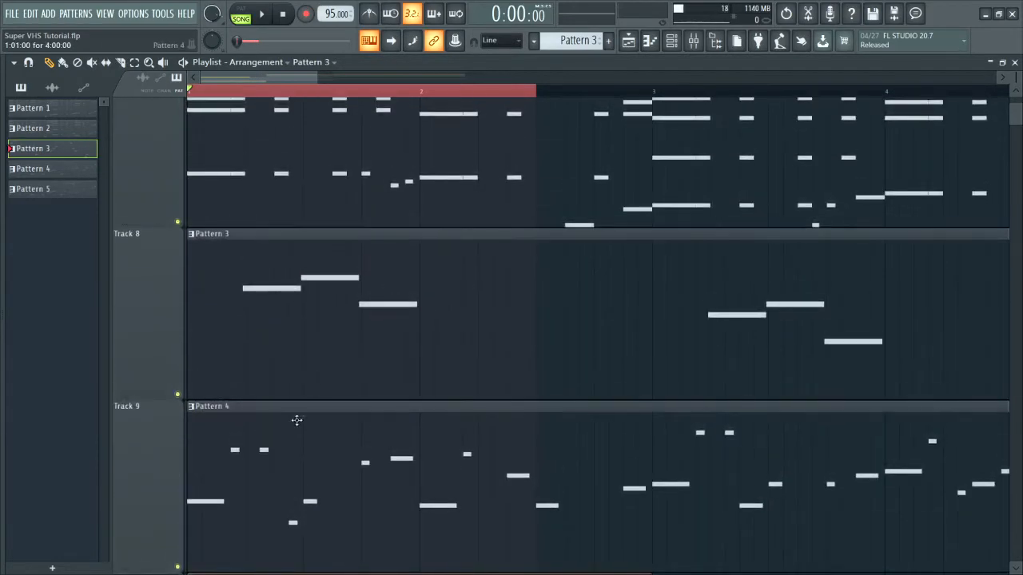
right_click(556, 265)
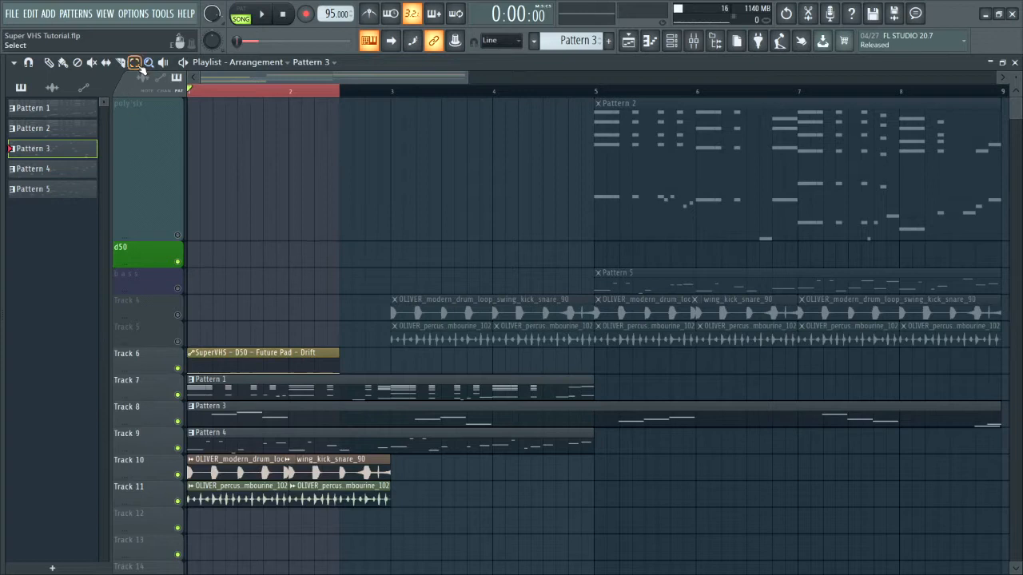
- Move the Pattern 3 clip back to the d50 track and the Drift automation clip to the start of the poly six track, unmuting that track
drag(467, 77, 692, 77)
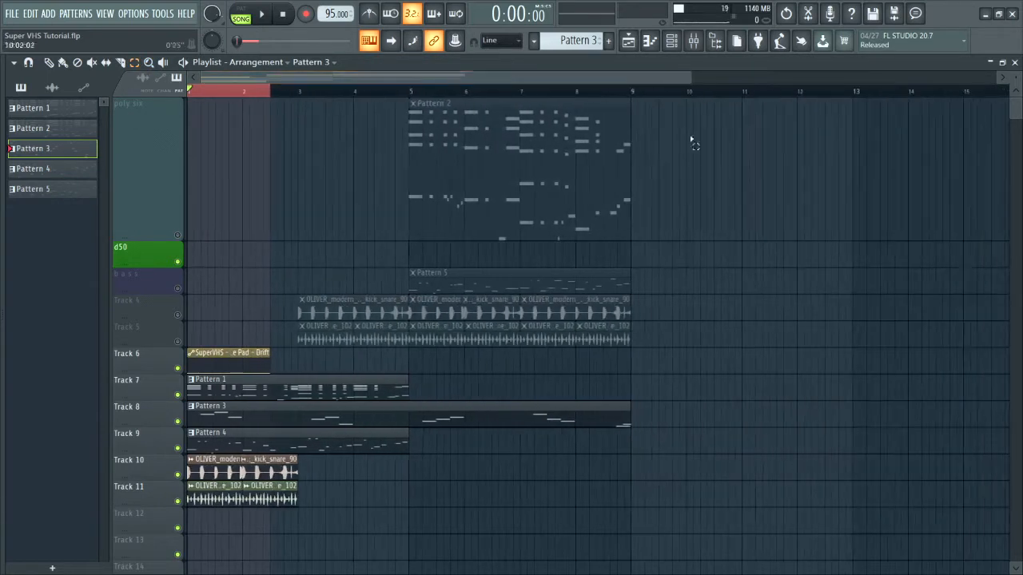
drag(659, 412, 182, 239)
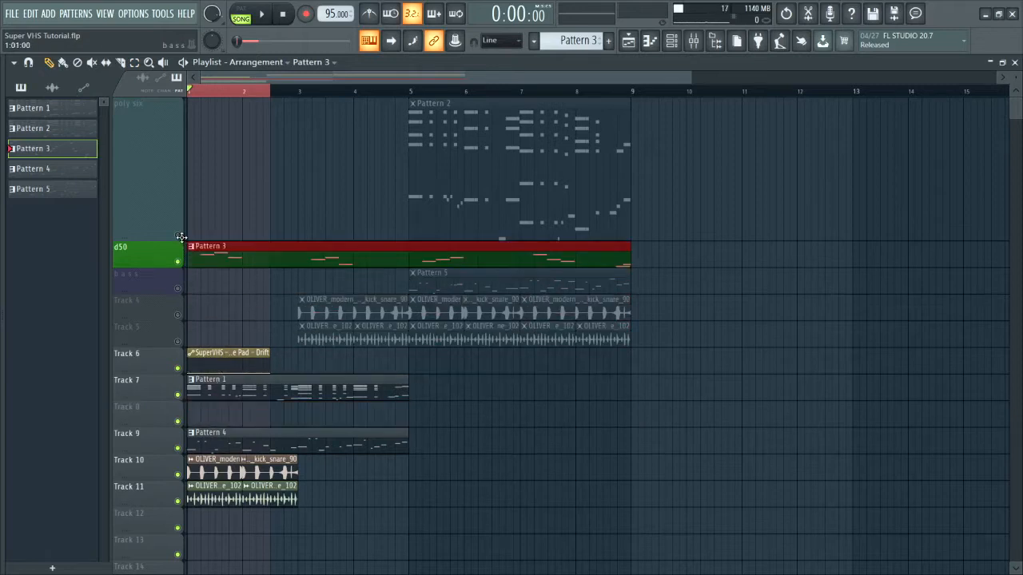
drag(227, 354, 216, 272)
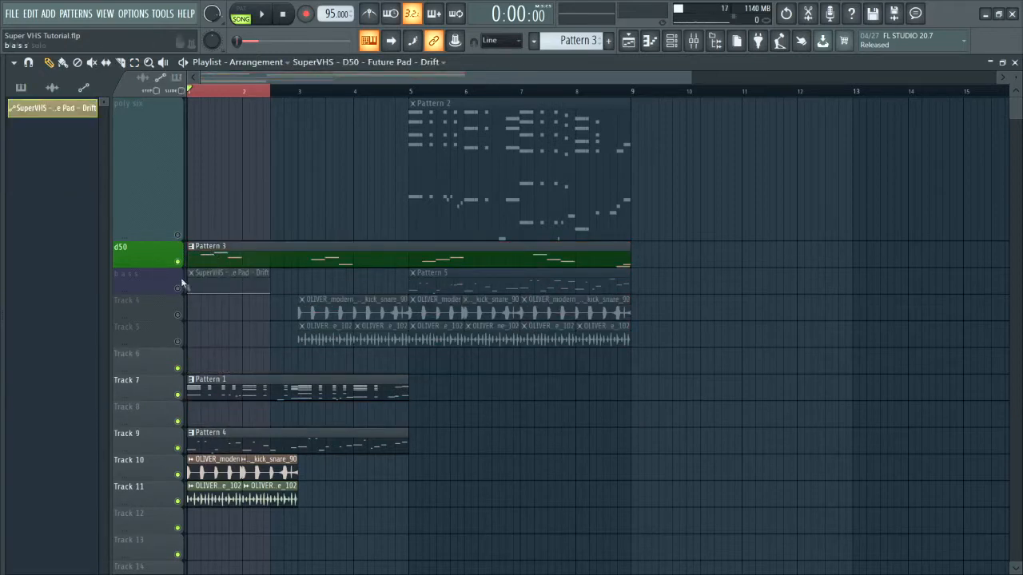
drag(217, 273, 216, 248)
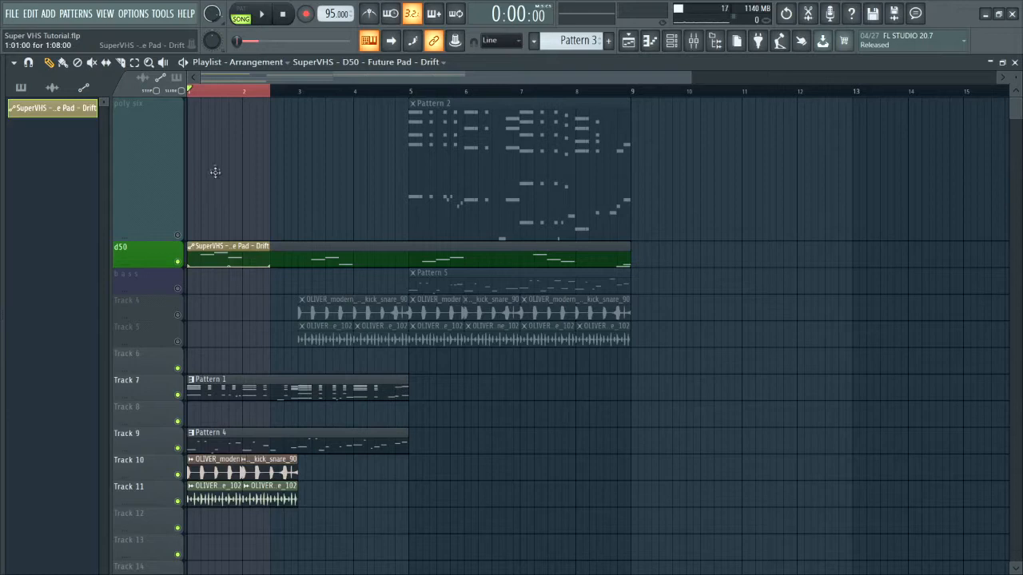
drag(215, 146, 215, 123)
click(177, 235)
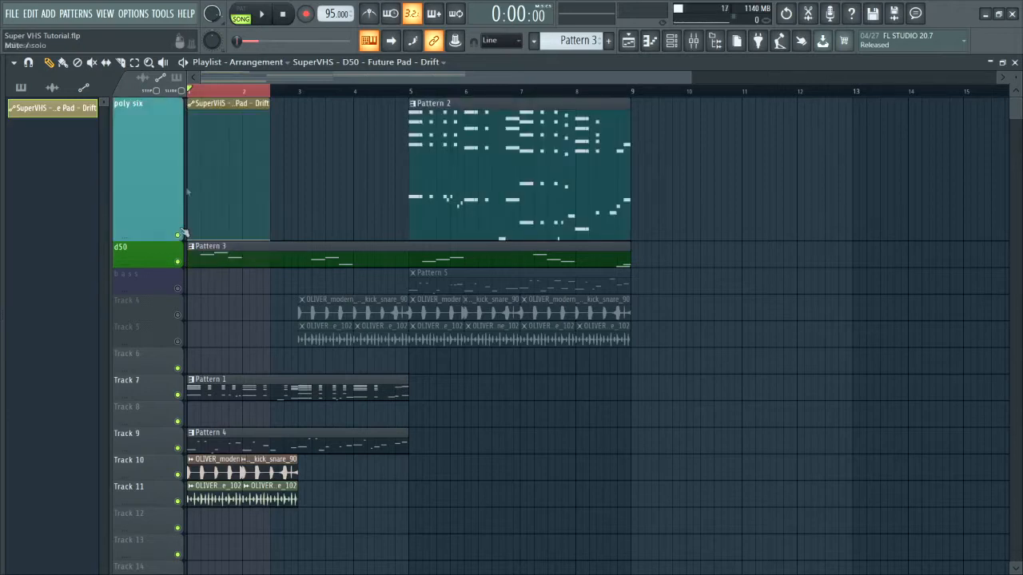
- Zoom to the Drift automation clip and play the selected range with the poly six and d50 tracks enabled, stopping playback at the end
click(268, 189)
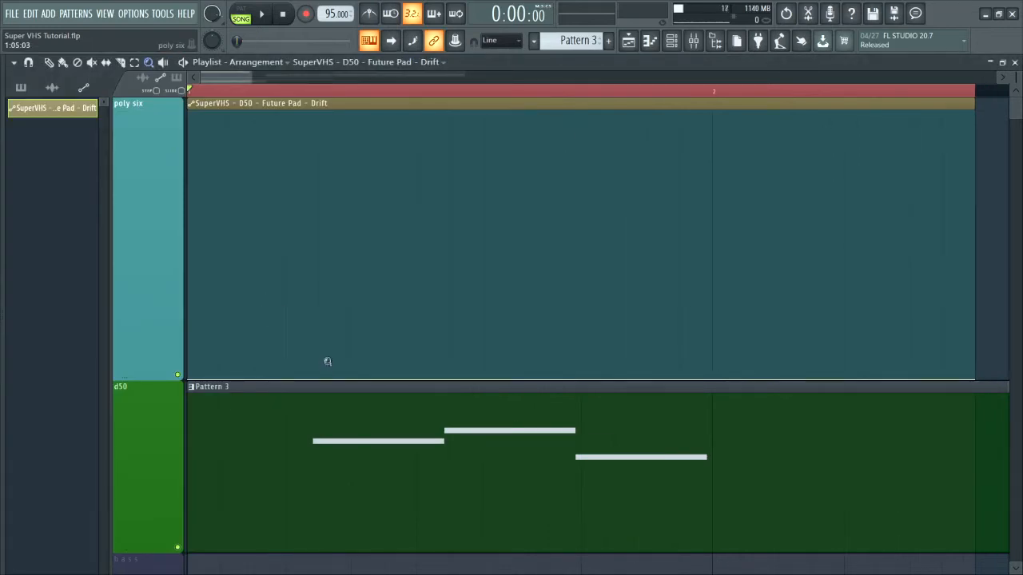
click(49, 62)
key(space)
key(space)
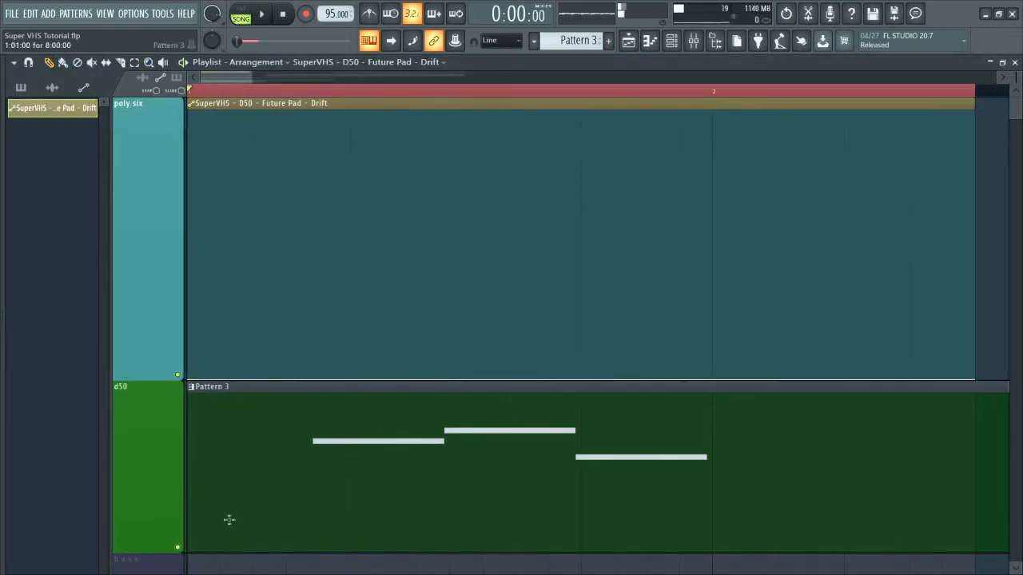
right_click(177, 548)
click(178, 375)
key(space)
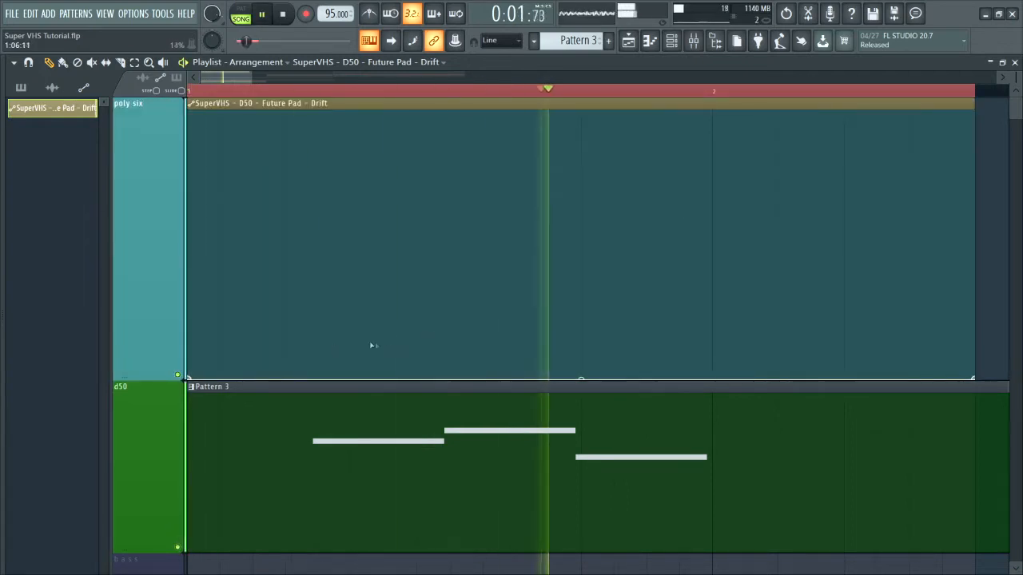
key(space)
- Add a zero-level point just before the first d50 note and a raised peak during that note to the Drift automation, and play it
right_click(343, 333)
drag(343, 333, 289, 386)
right_click(328, 319)
key(space)
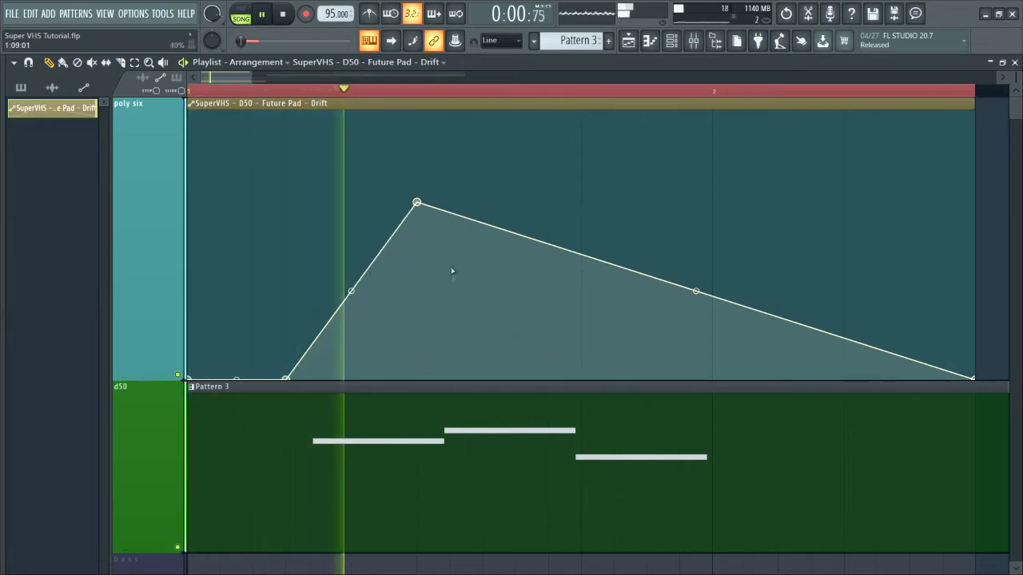
- Move the Drift peak back to the start of the first d50 note and drop it straight to zero with a new point
drag(416, 202, 318, 227)
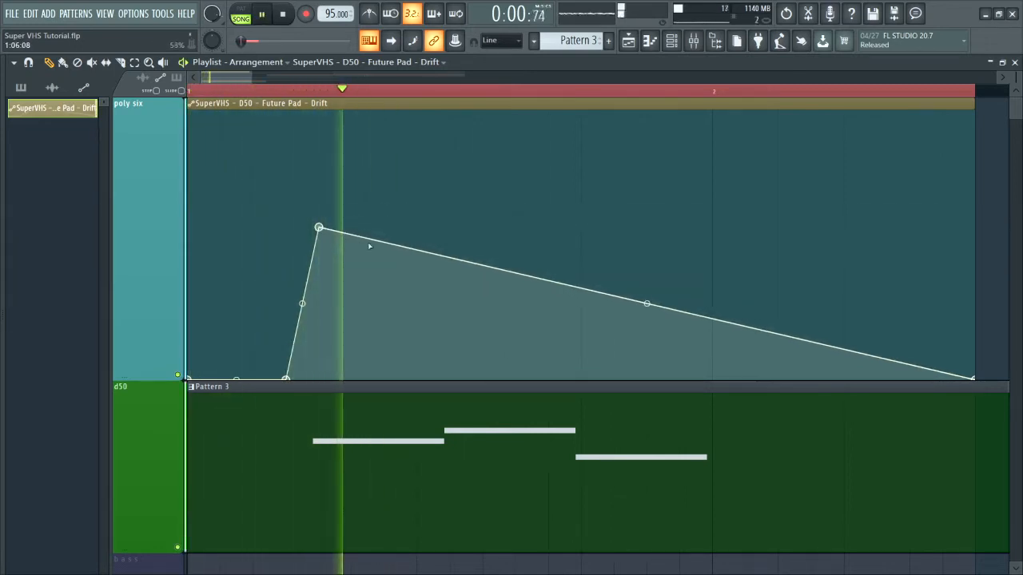
right_click(351, 359)
drag(352, 358, 319, 390)
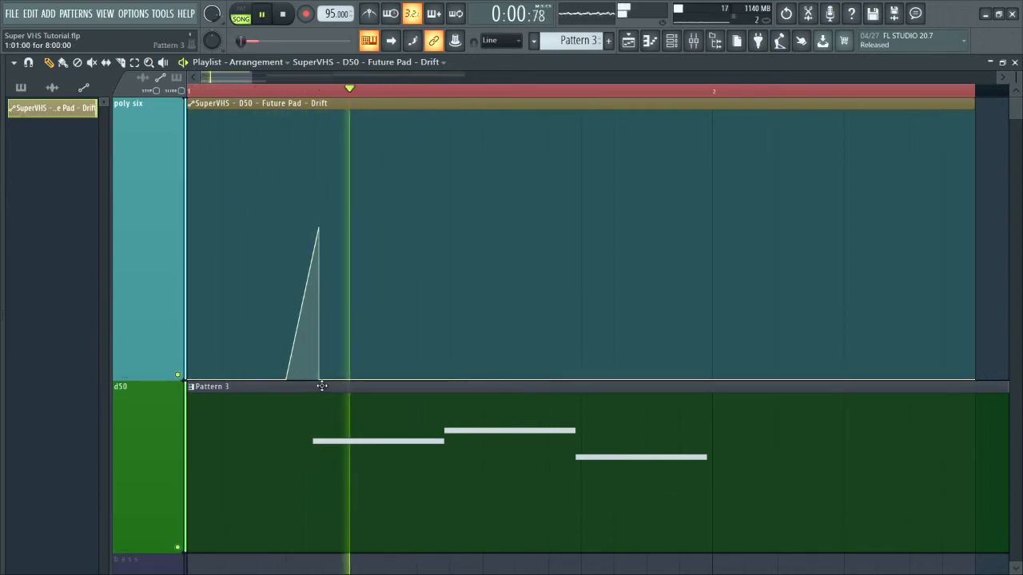
key(space)
- Add a second Drift peak over the second d50 note with zero-level points on both sides, and play it
right_click(475, 297)
drag(474, 297, 478, 228)
right_click(449, 347)
drag(449, 349, 447, 399)
right_click(564, 367)
drag(564, 367, 566, 390)
key(space)
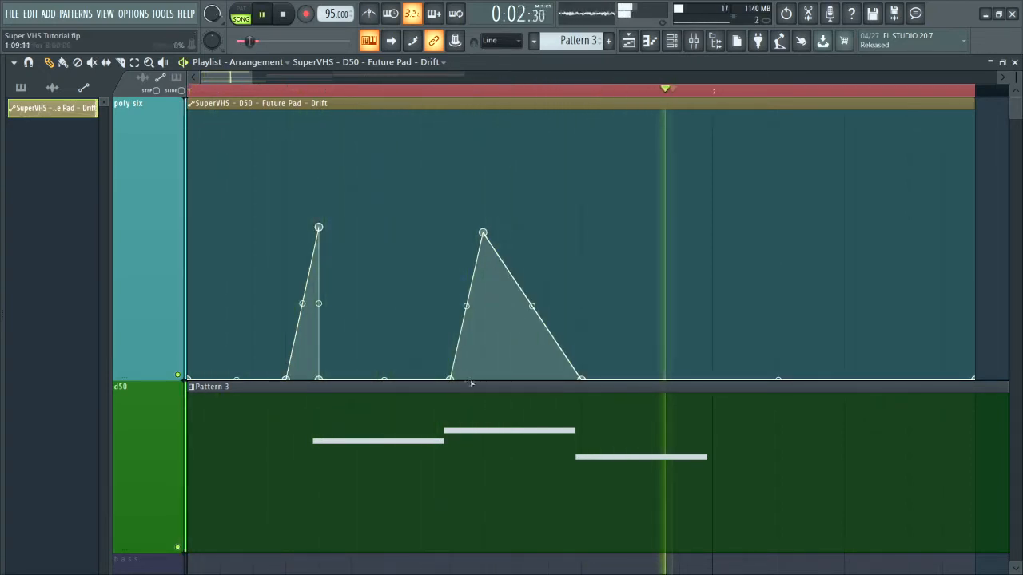
- Start the second Drift peak's rise earlier, end it directly below the peak, raise the peak, and play it
key(space)
drag(449, 380, 424, 386)
drag(580, 380, 495, 392)
drag(482, 232, 481, 183)
key(space)
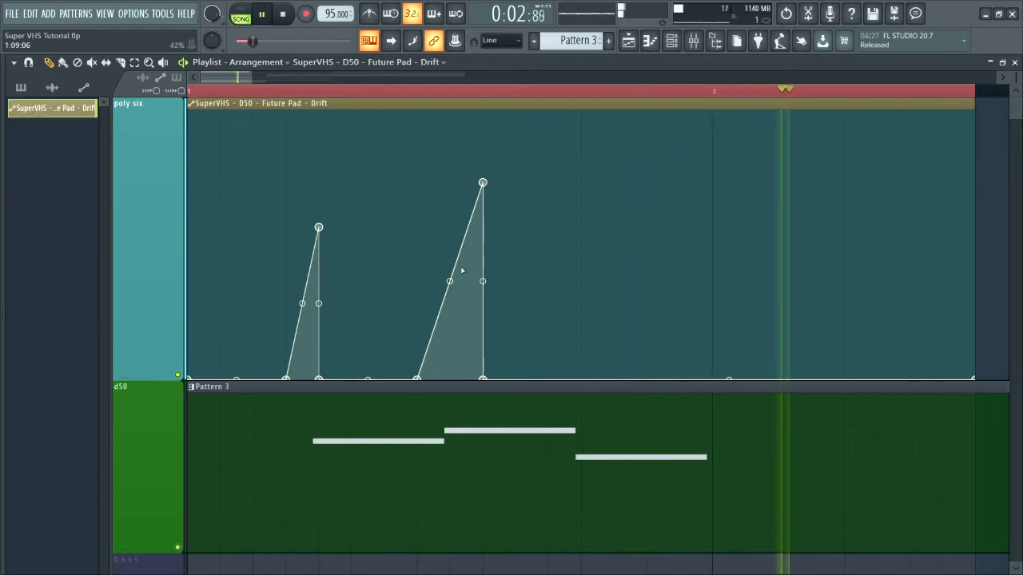
- Lower the second Drift peak to a small bump at the start of the second note and play the result
key(space)
drag(482, 183, 450, 349)
key(space)
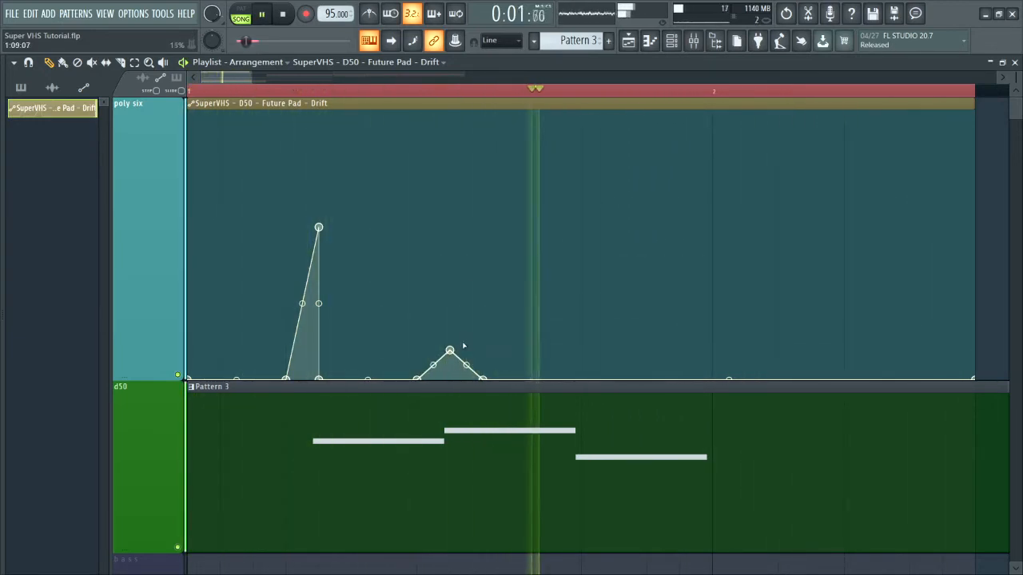
key(space)
- Add a curved Drift ramp rising from the second bump to a peak at bar 2, dropping straight to zero
drag(729, 378, 712, 241)
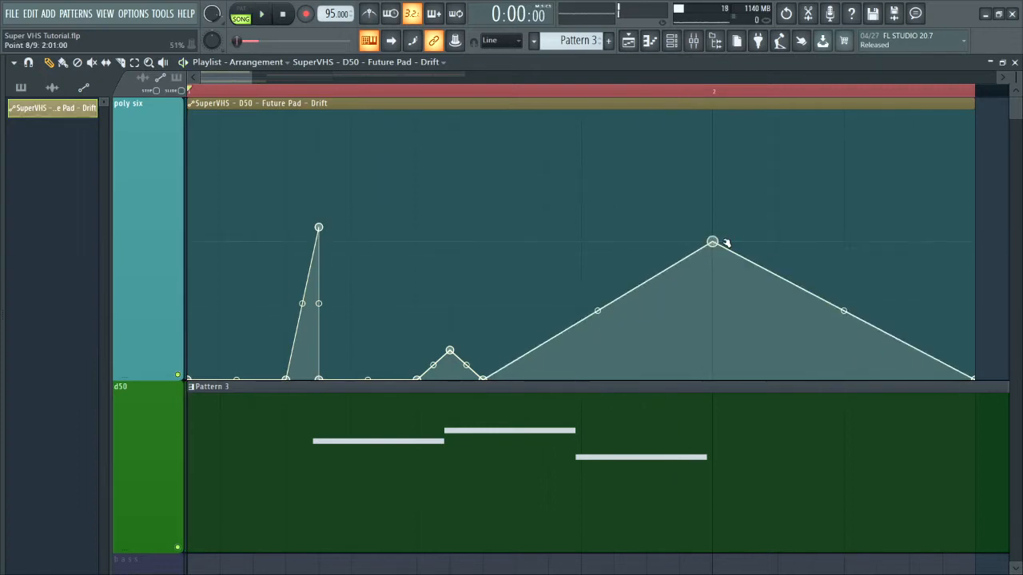
drag(712, 312, 712, 379)
drag(598, 309, 615, 318)
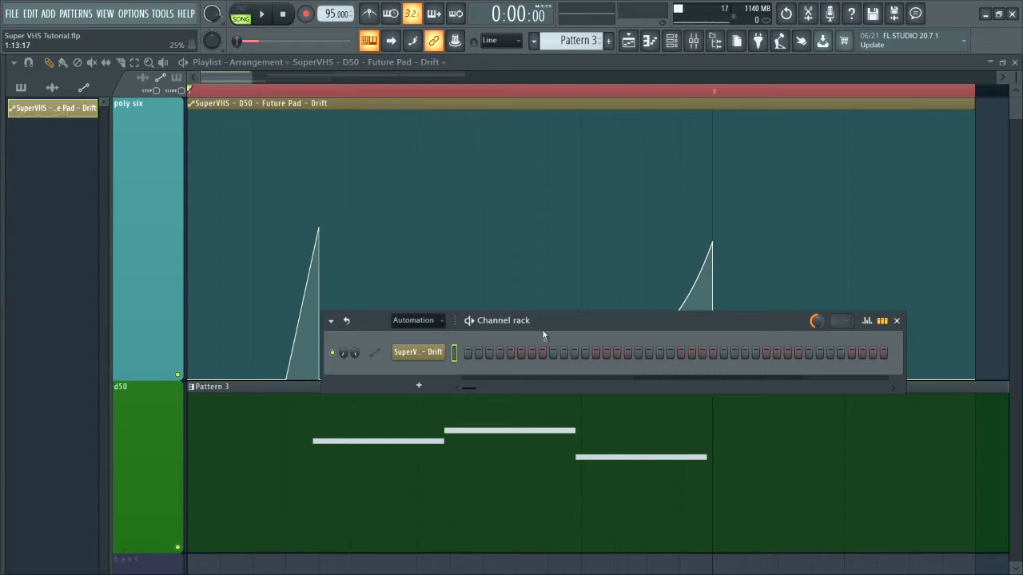
- Set Static to about 15% in SuperVHS on the D50 - Future Pad mixer insert, and play the playlist
key(F9)
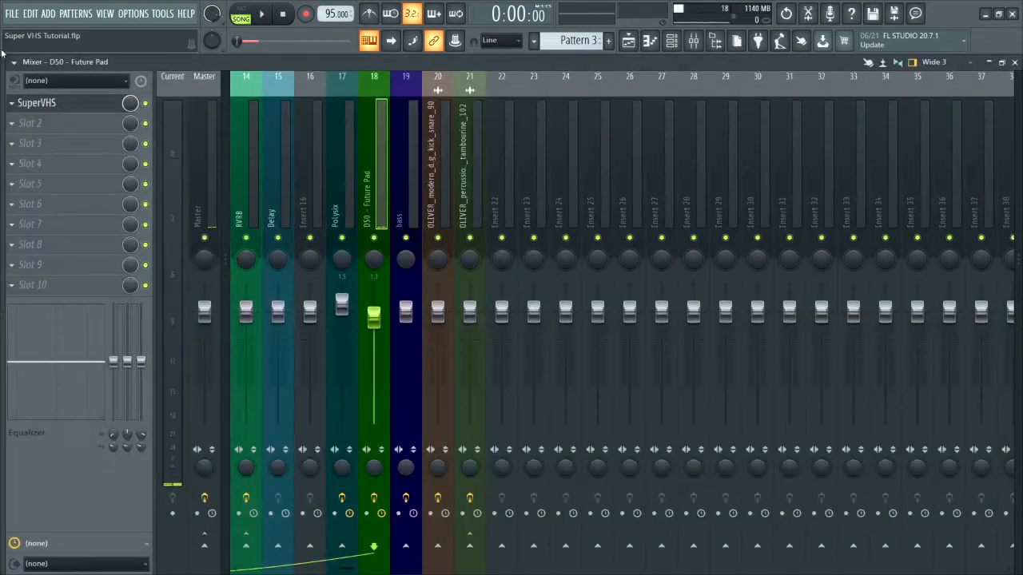
click(60, 109)
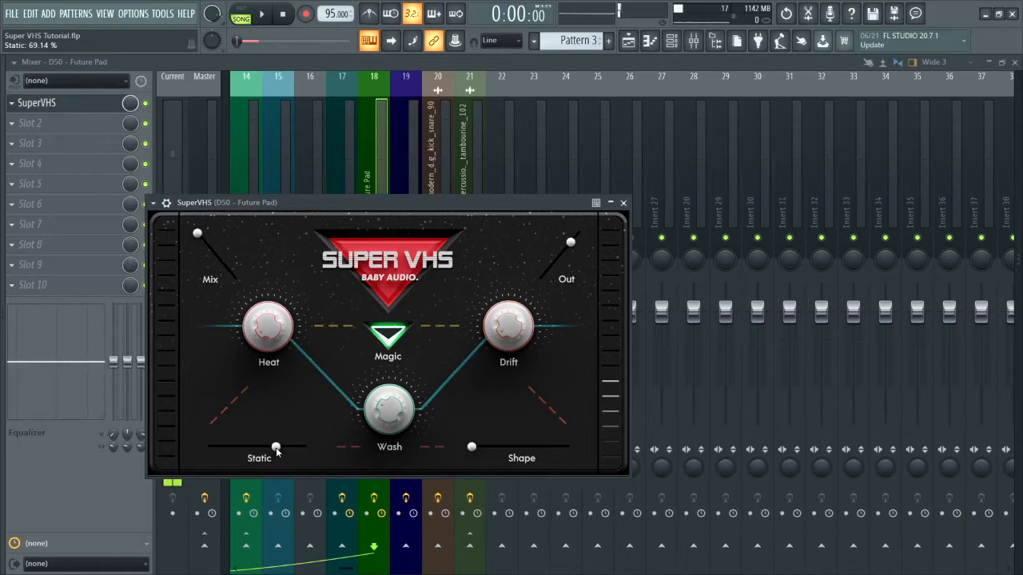
drag(275, 448, 223, 456)
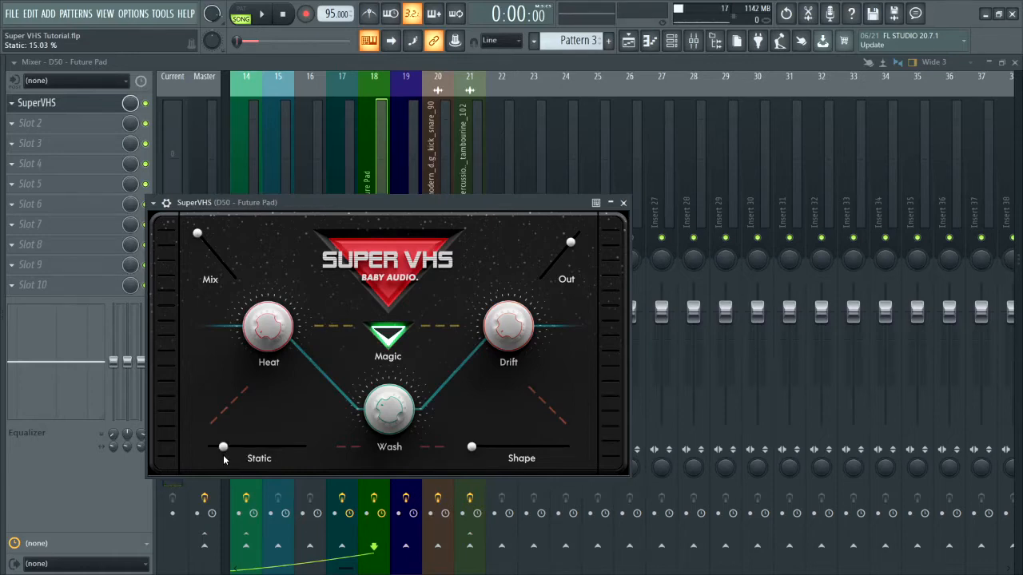
click(1001, 64)
key(space)
click(535, 72)
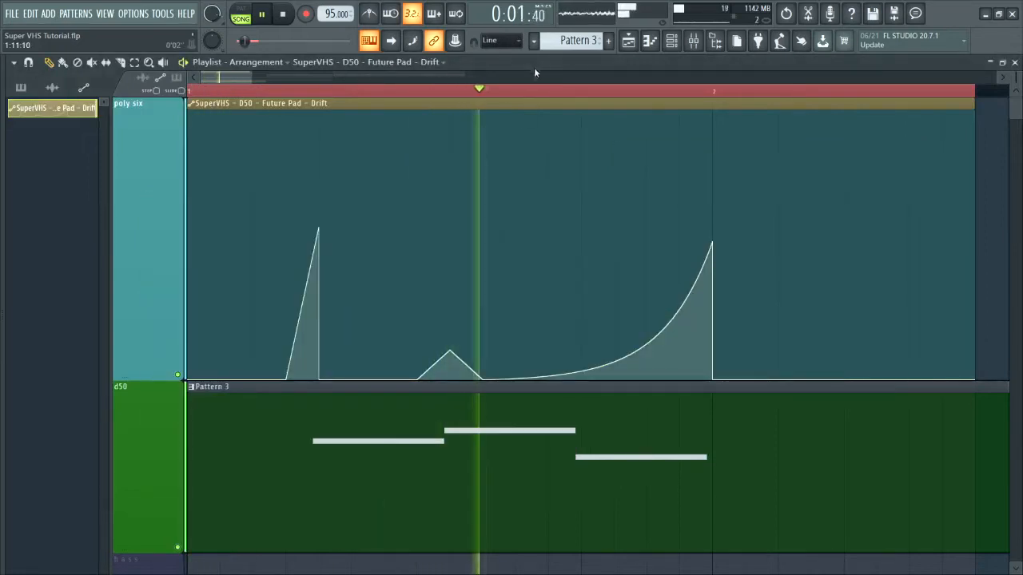
- Straighten the third Drift ramp, pull its peak earlier and lower over the third note, and play from that section
key(space)
drag(598, 368, 620, 306)
drag(711, 242, 646, 321)
click(548, 92)
key(space)
key(space)
- Add shoulder points on both sides of the third Drift peak, raise the peak to 86%, and play it
right_click(620, 312)
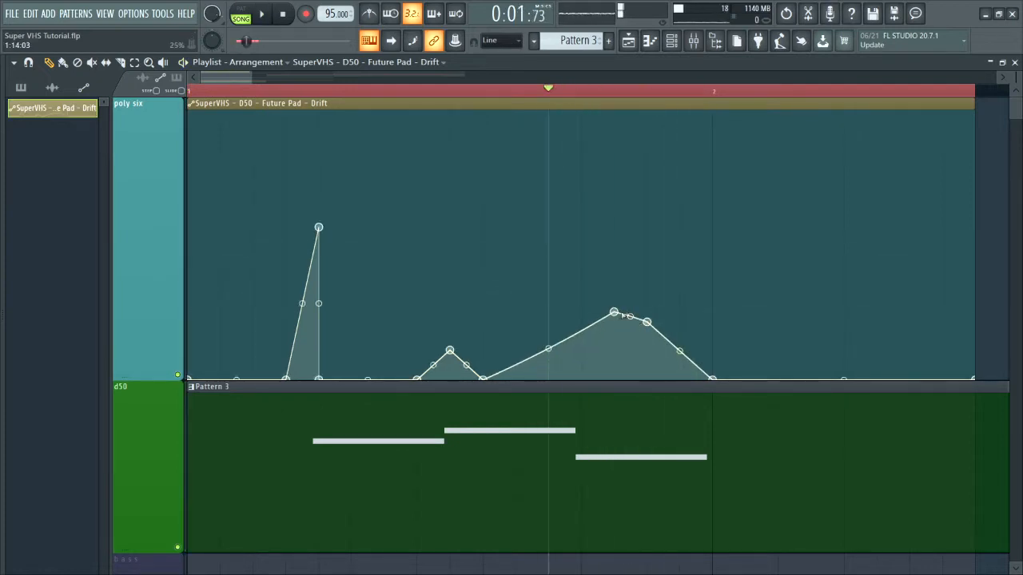
right_click(671, 326)
drag(648, 322, 647, 148)
key(space)
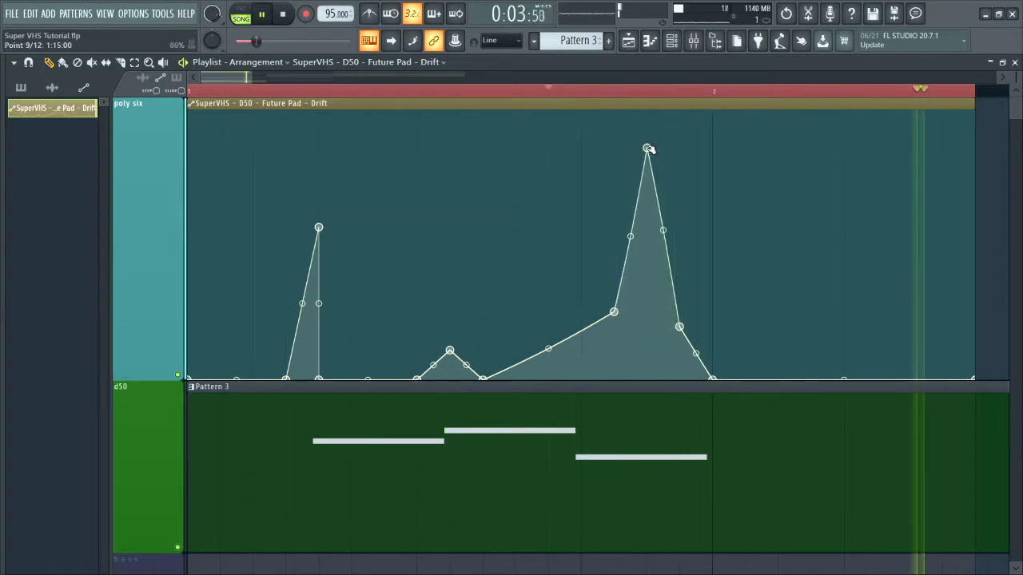
- Move the shoulder before the third Drift peak earlier and lower the peak into a rounded hump during playback
drag(250, 78, 345, 78)
key(space)
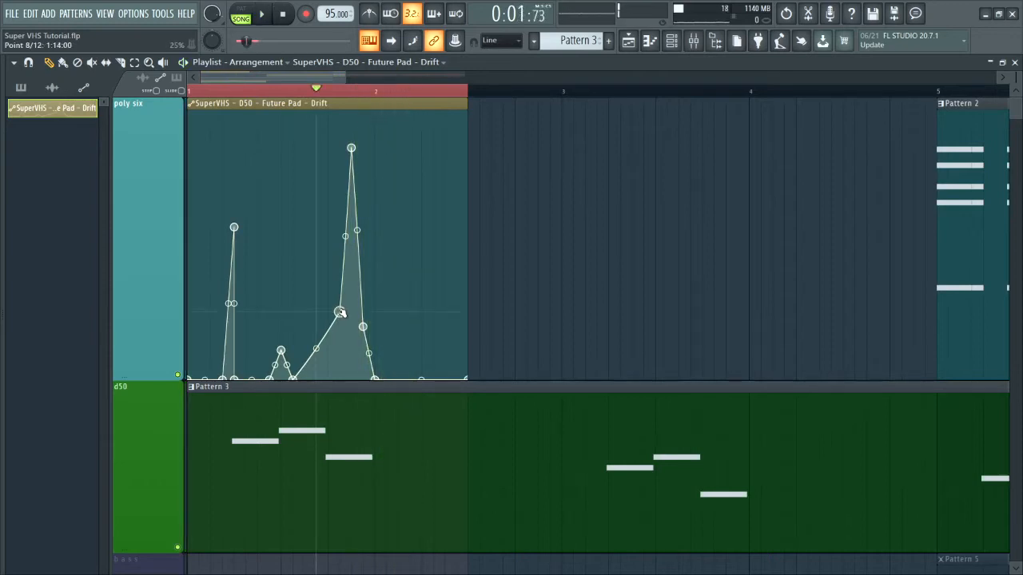
drag(340, 313, 316, 307)
key(space)
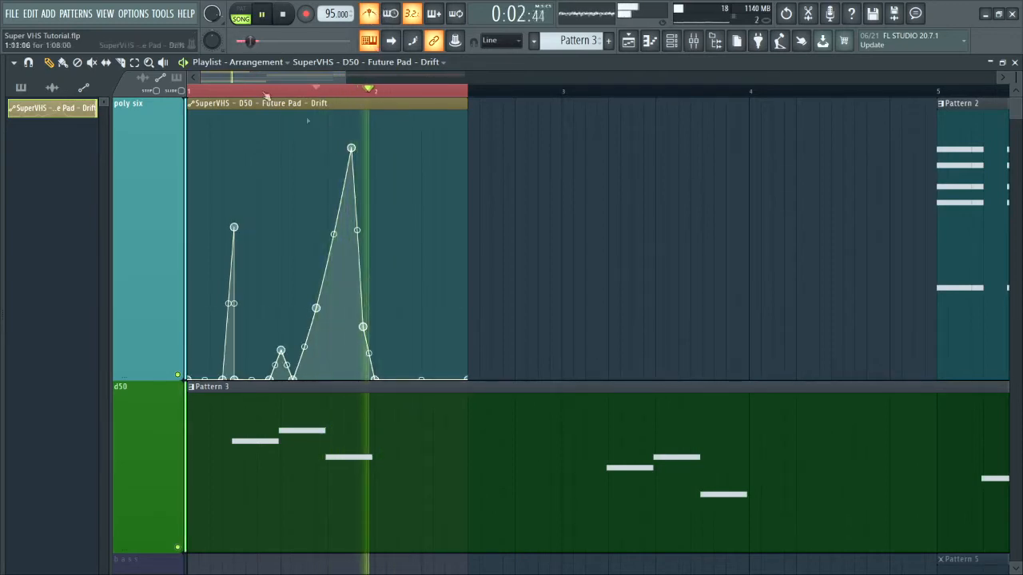
drag(351, 148, 340, 297)
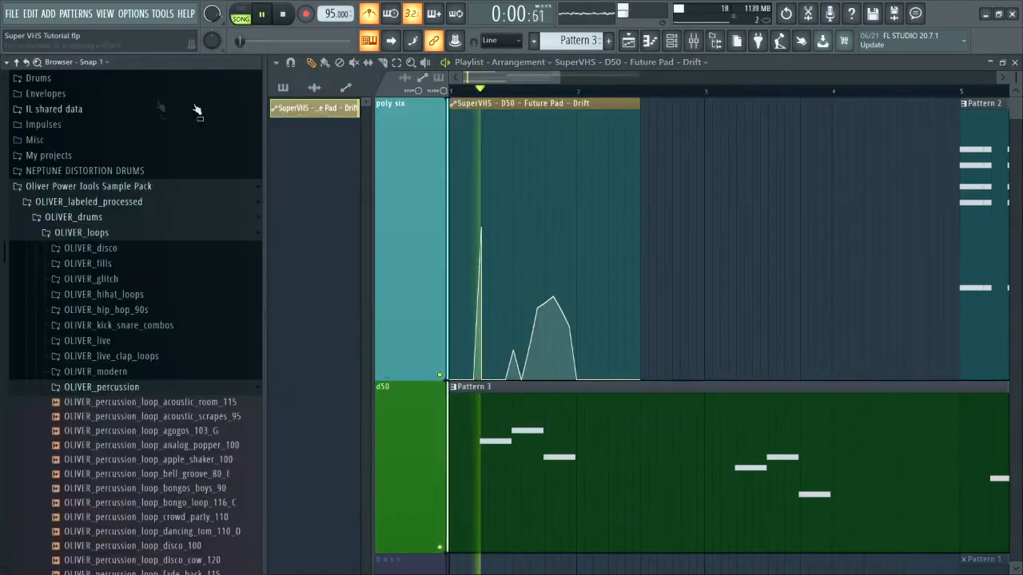
- Clear the time selection, show the whole arrangement, and unmute Track 7 for playback with the d50 part
key(alt+F8)
click(149, 66)
right_click(499, 220)
key(space)
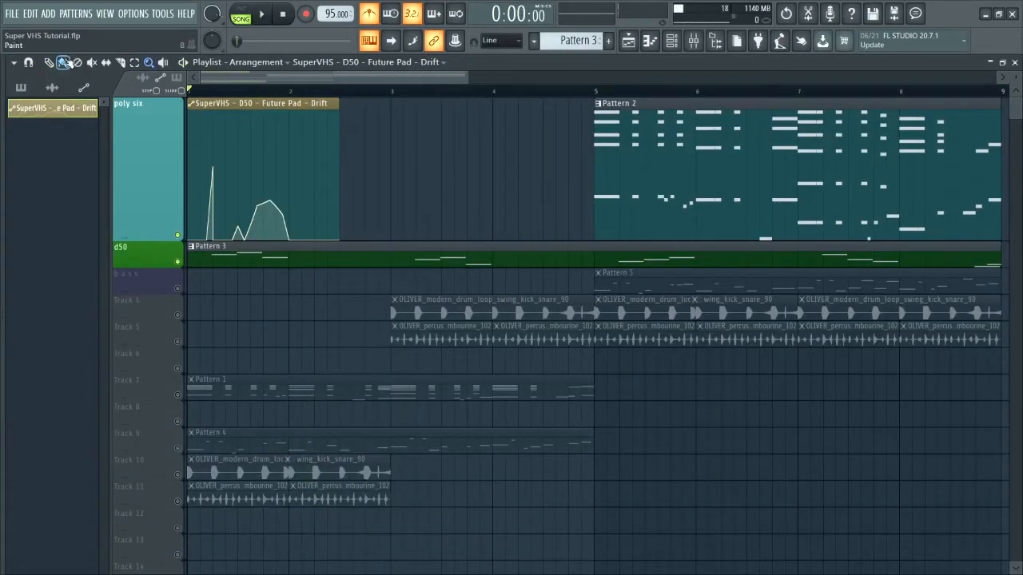
click(178, 395)
key(space)
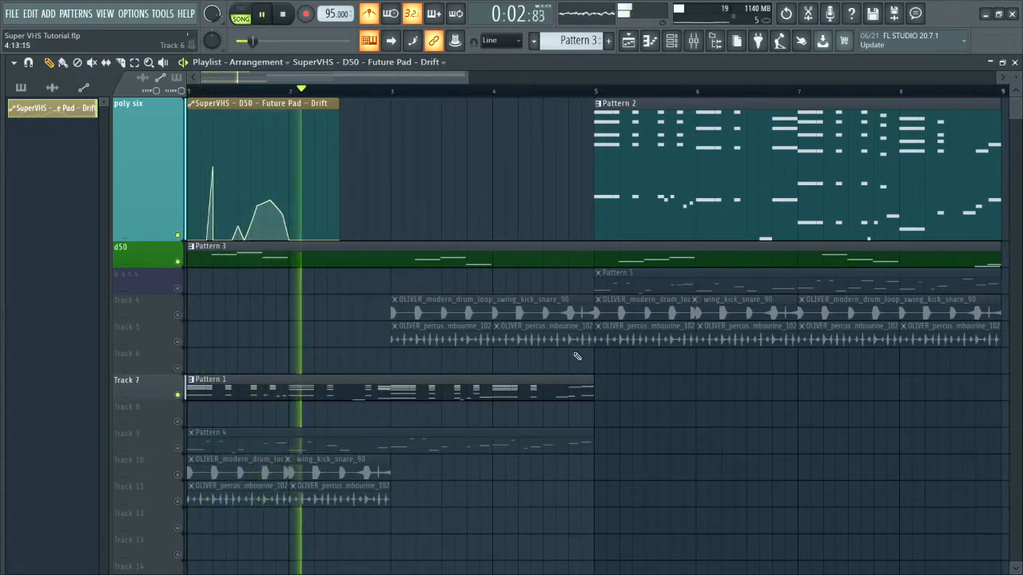
- Place a copy of the Drift clip at bar 3 and move the Pattern 2 clip from poly six to Track 7
click(392, 136)
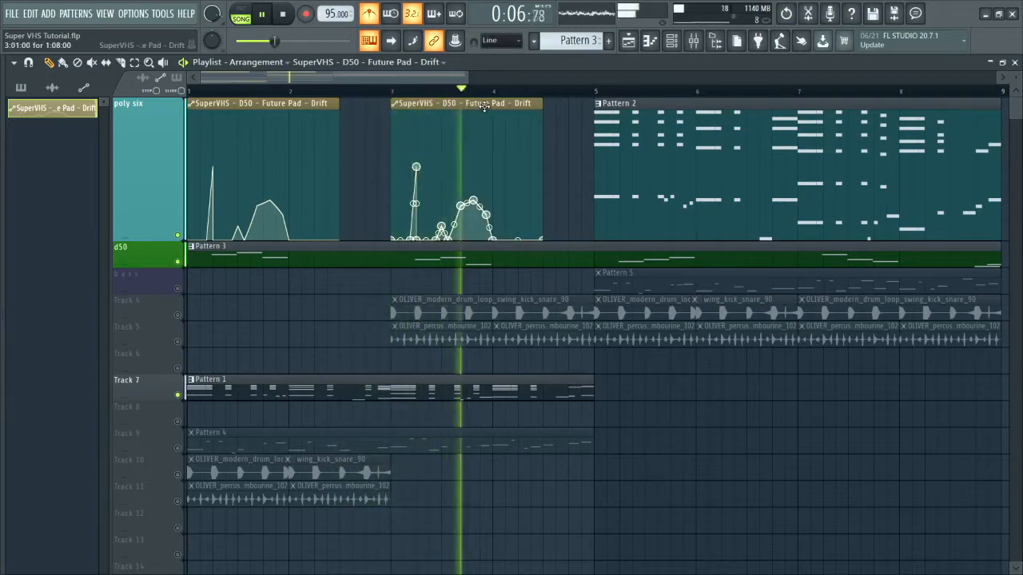
drag(636, 111, 638, 386)
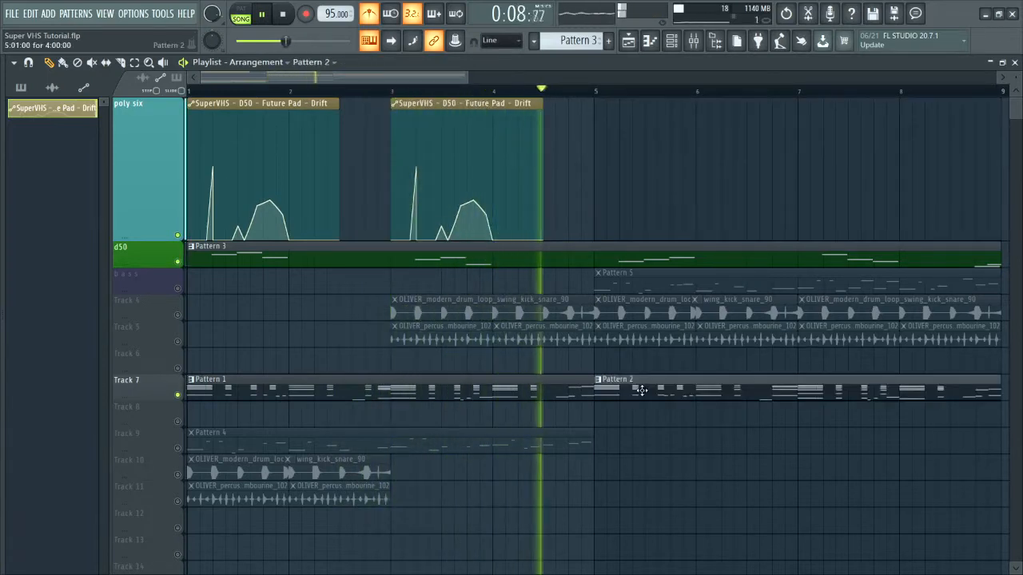
- Place two more Drift clip copies shortly after bars 5 and 7, extending the clip length to 1:14:00
click(611, 140)
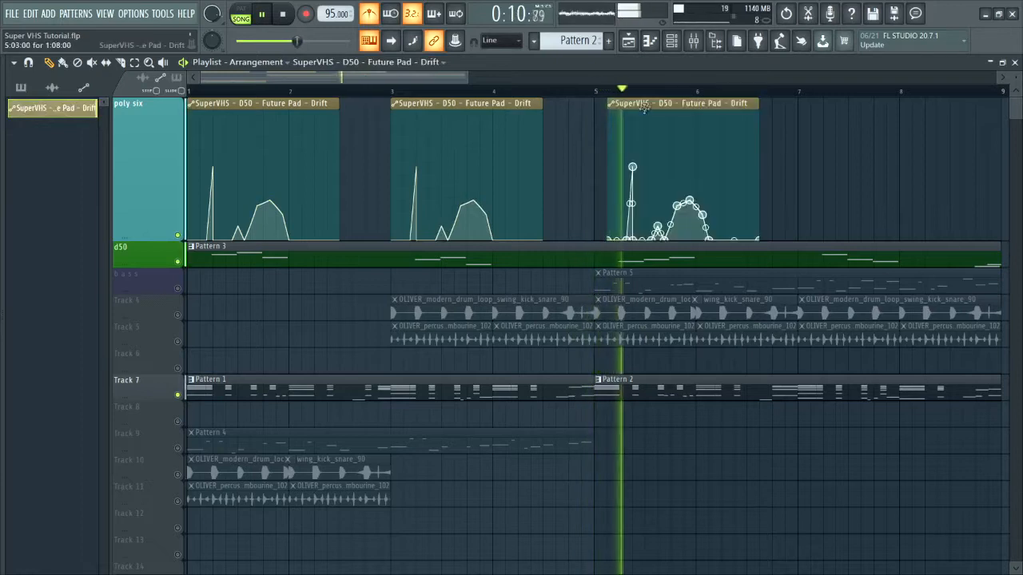
drag(760, 104, 797, 104)
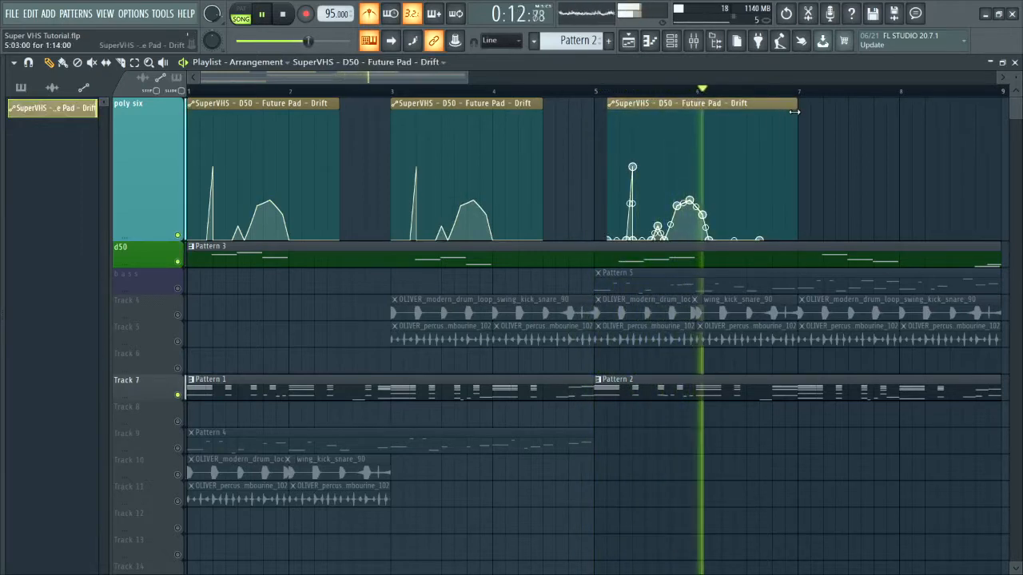
click(835, 152)
drag(884, 105, 864, 108)
drag(425, 78, 527, 79)
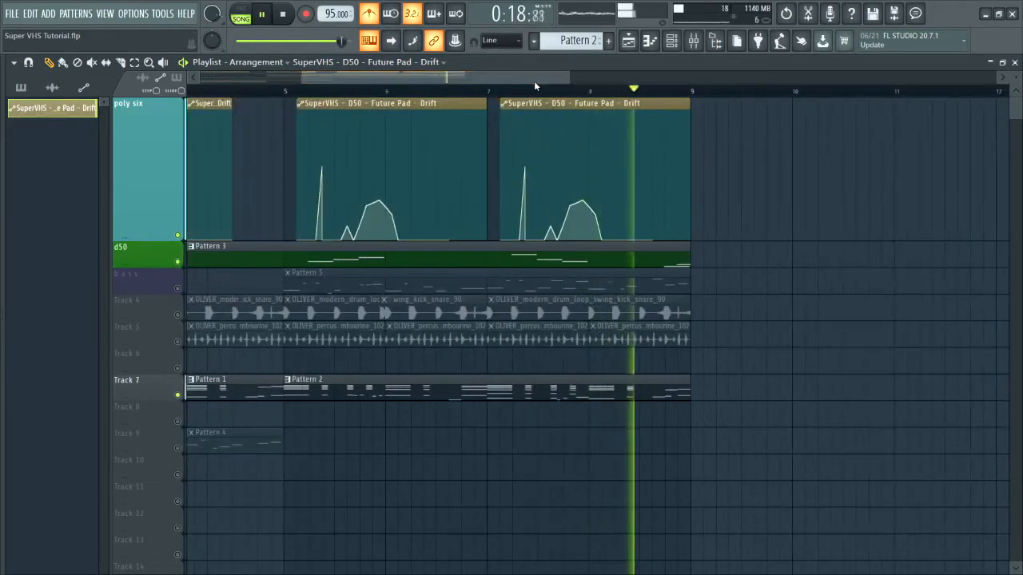
- Stop playback, delete the three Drift clip copies, and extend the original Drift clip to bar 9
key(space)
drag(569, 77, 508, 78)
right_click(759, 132)
right_click(595, 132)
right_click(407, 132)
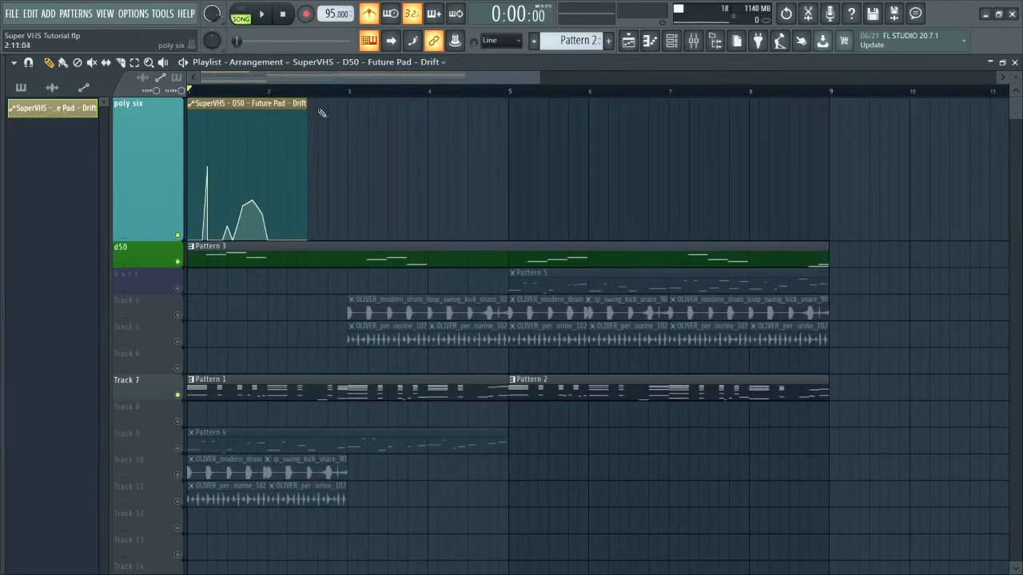
drag(308, 116, 829, 122)
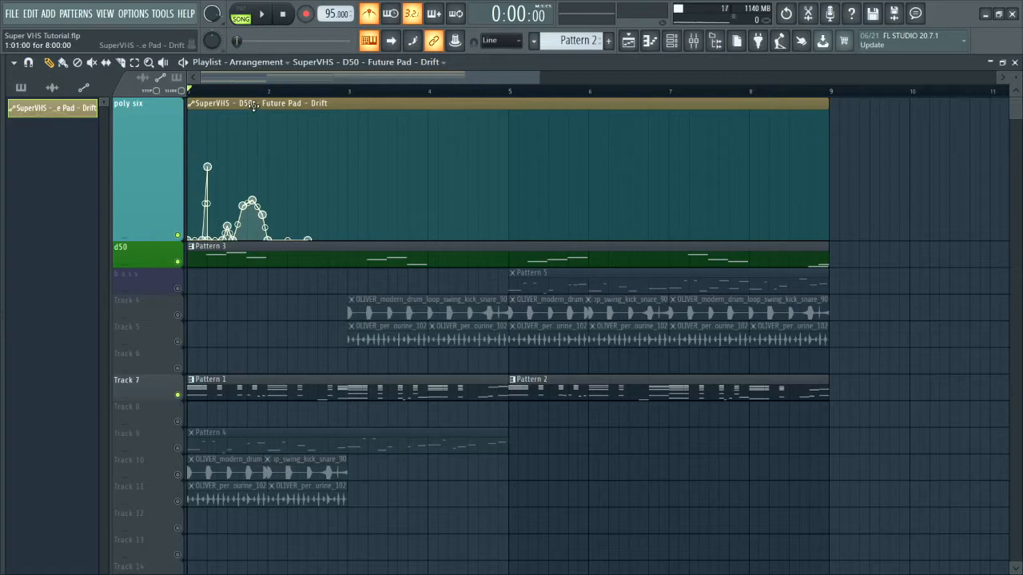
- Clear the drawn points from the Drift clip and set the snap to (none) for freehand drawing
drag(186, 104, 214, 120)
key(space)
key(space)
right_click(218, 208)
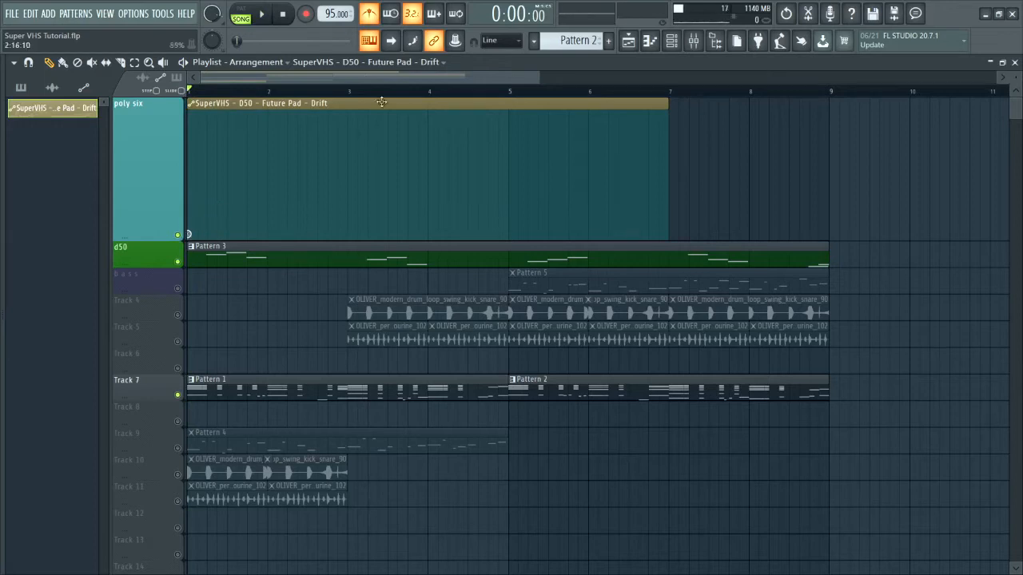
click(508, 43)
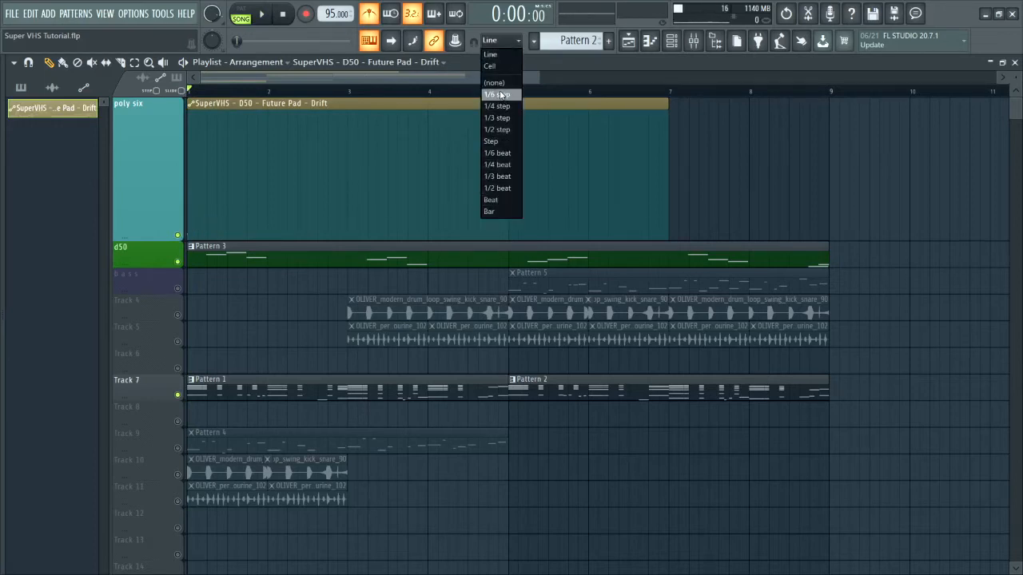
click(497, 83)
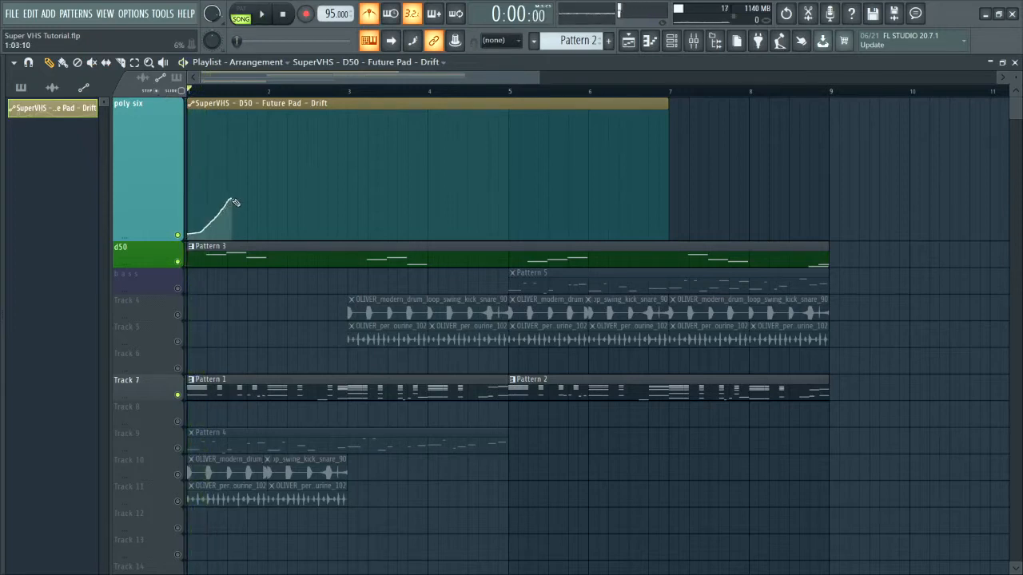
- Draw a freehand Drift curve with irregular peaks across bars 1 to 3 during playback and replay from bar 3
key(space)
drag(241, 235, 266, 237)
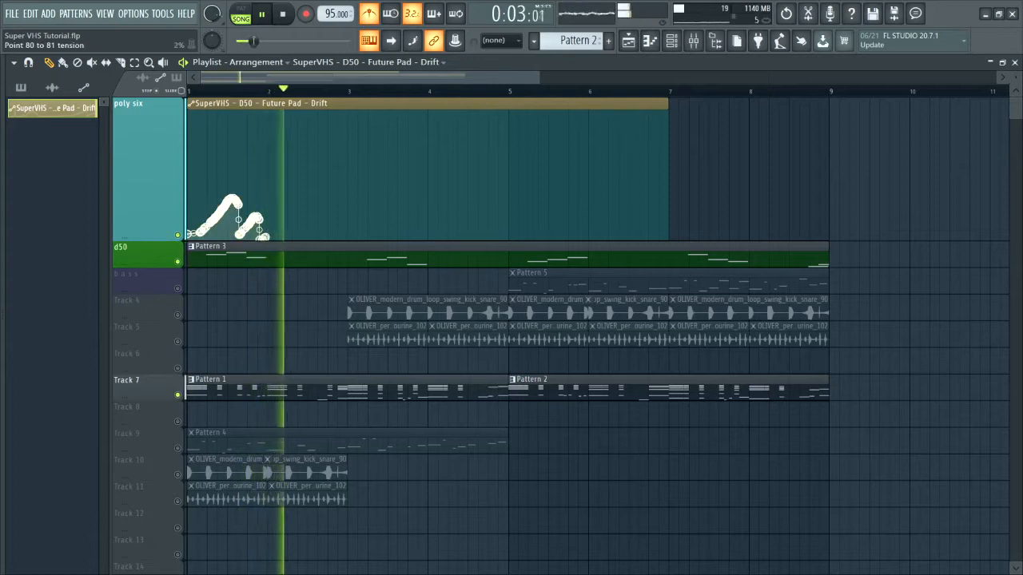
mouse_move(270, 233)
mouse_down()
mouse_move(339, 229)
mouse_move(368, 192)
mouse_move(391, 182)
mouse_move(380, 233)
mouse_move(409, 237)
mouse_move(421, 200)
mouse_move(402, 192)
mouse_up()
click(354, 90)
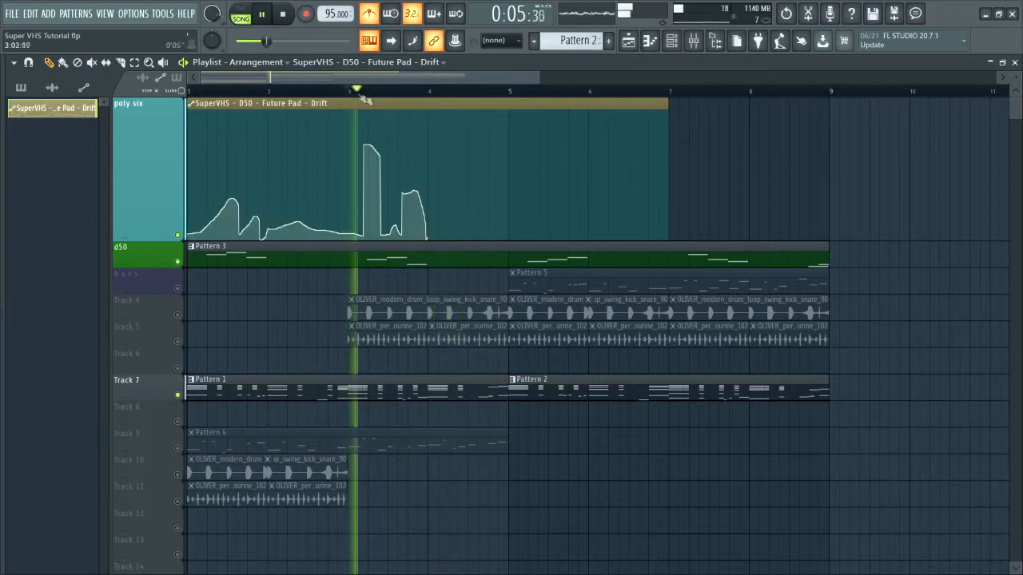
- Draw the freehand Drift curve from bar 5 to bar 9, extending the clip just past bar 9
mouse_move(510, 233)
mouse_down()
mouse_move(523, 227)
mouse_move(534, 112)
mouse_move(563, 119)
mouse_move(573, 241)
mouse_move(588, 213)
mouse_up()
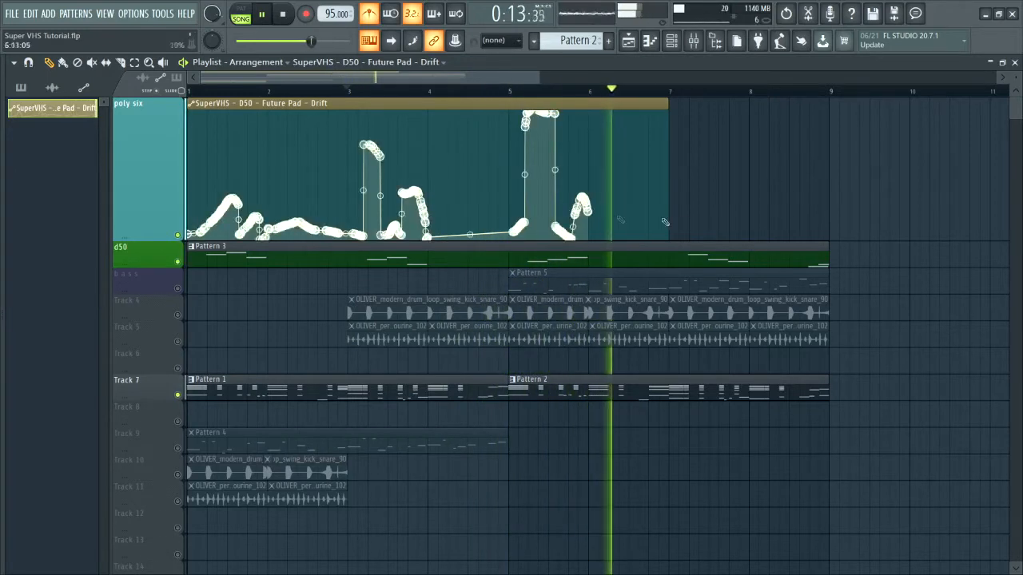
drag(664, 102, 843, 102)
mouse_move(682, 224)
mouse_down()
mouse_move(710, 241)
mouse_move(775, 217)
mouse_move(810, 230)
mouse_move(835, 208)
mouse_up()
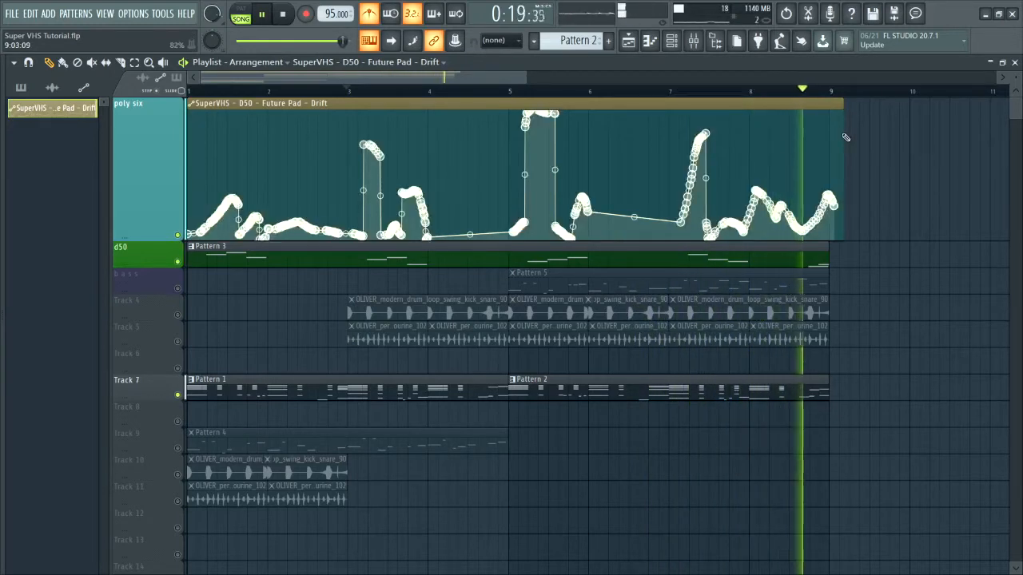
- Trim the Drift clip's end to just before bar 9 and set the snap back to Line
drag(841, 104, 823, 106)
click(500, 40)
click(507, 54)
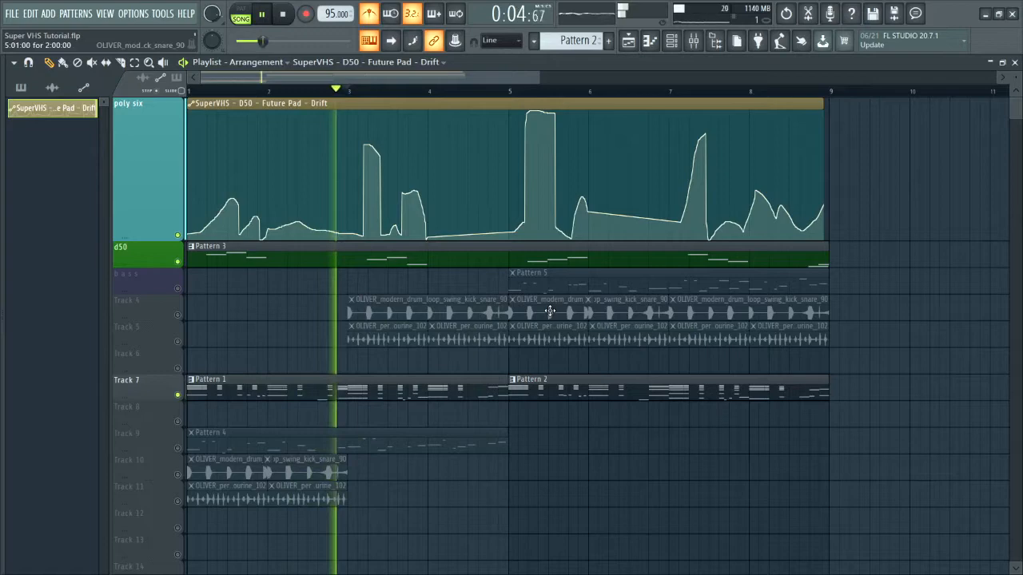
- Stop playback and open the mixer maximized on the D50 - Future Pad insert
key(F6)
key(space)
key(F9)
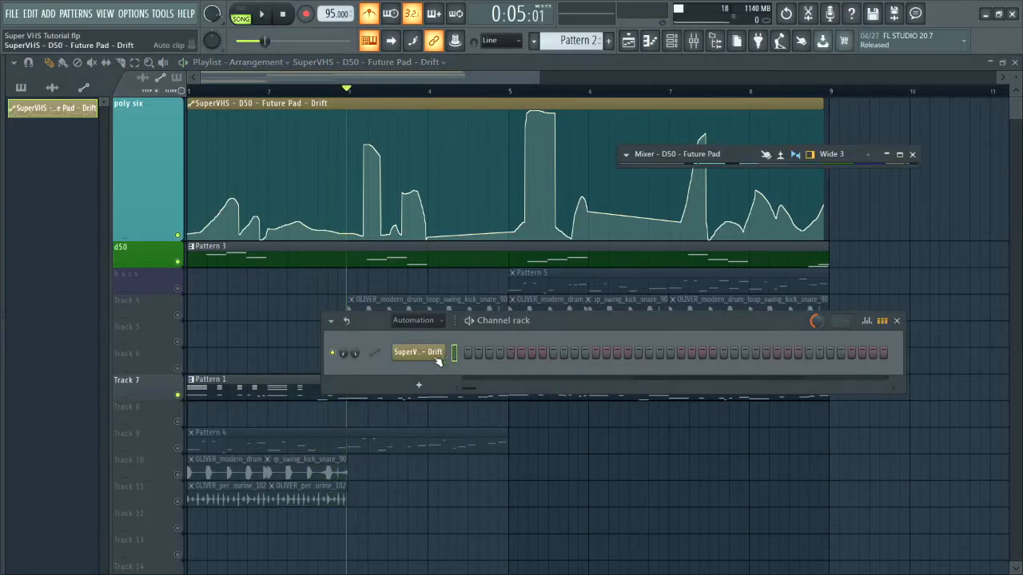
double_click(734, 154)
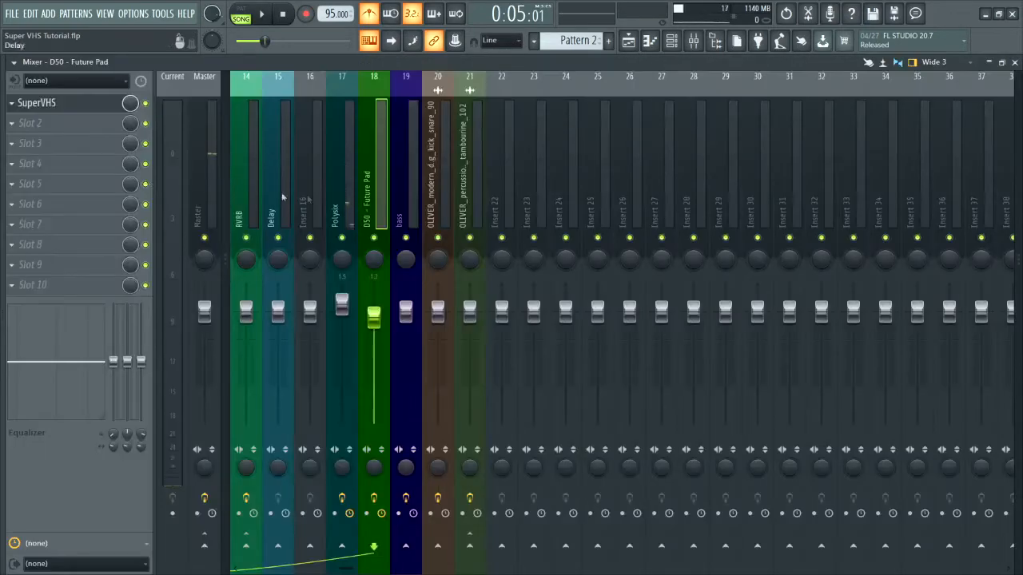
- Open SuperVHS on the D50 - Future Pad insert and, during playback, set Heat to 61.20% and lower the Out level
click(78, 105)
key(space)
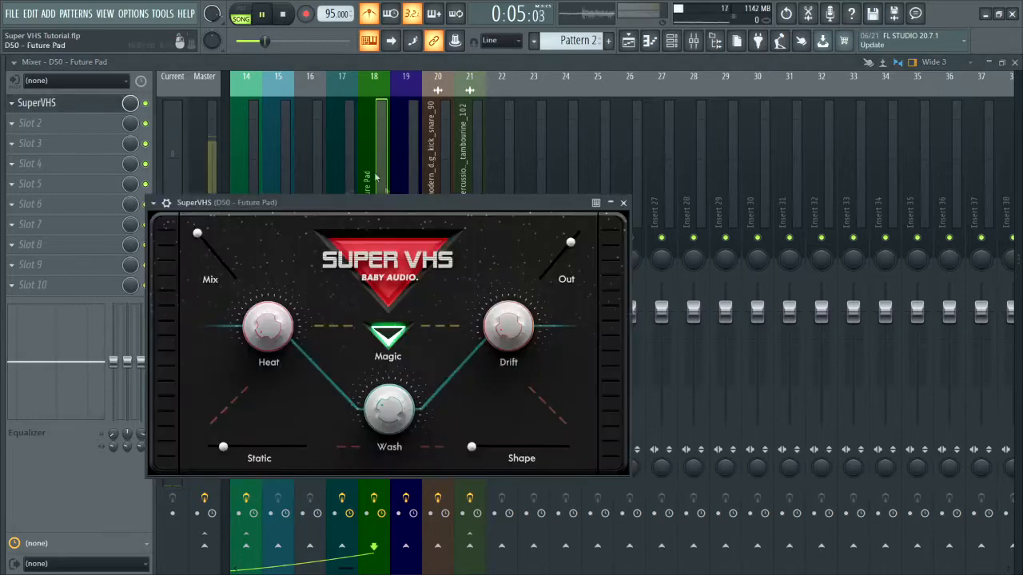
drag(414, 200, 436, 204)
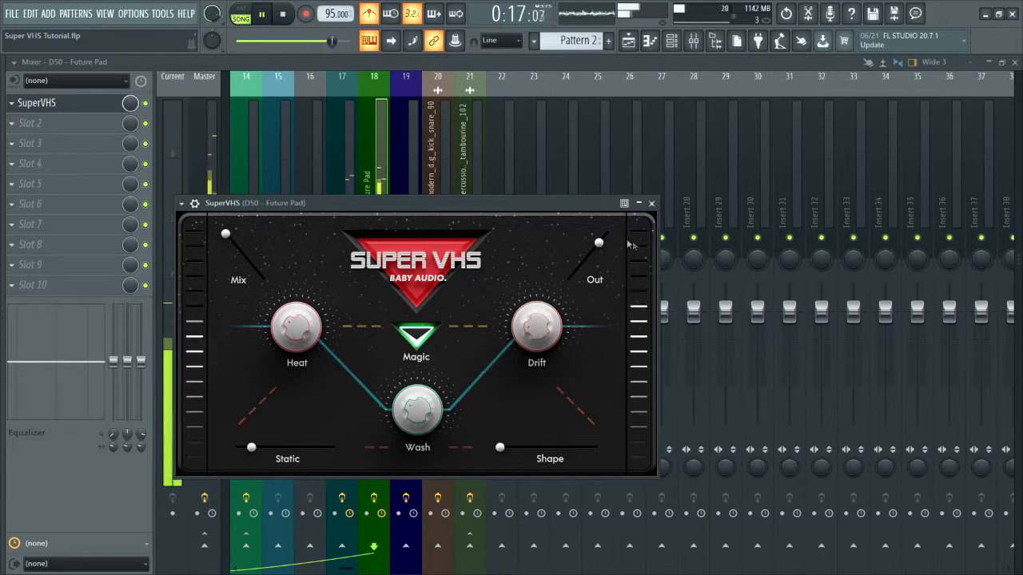
drag(600, 242, 599, 246)
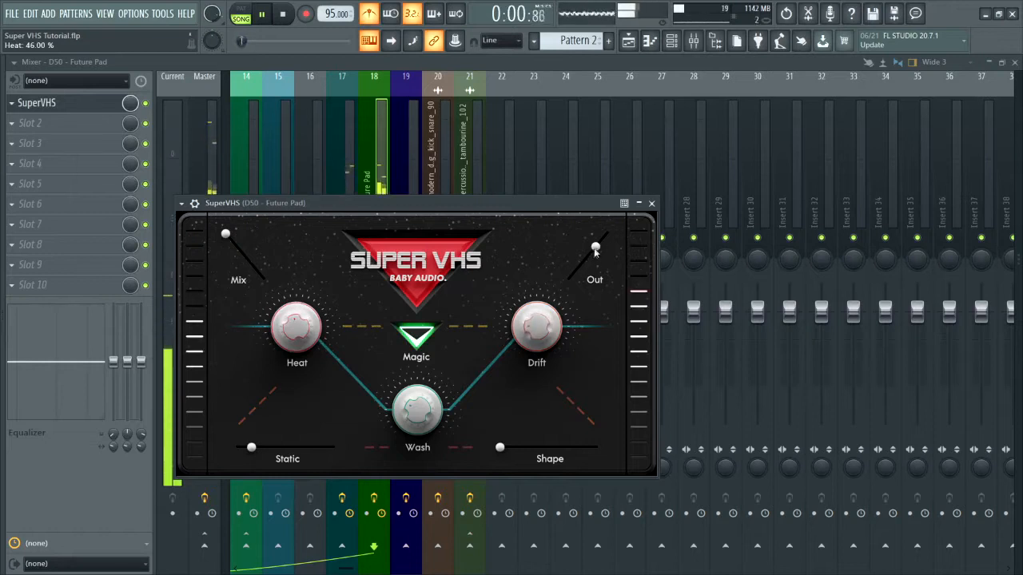
drag(295, 329, 293, 272)
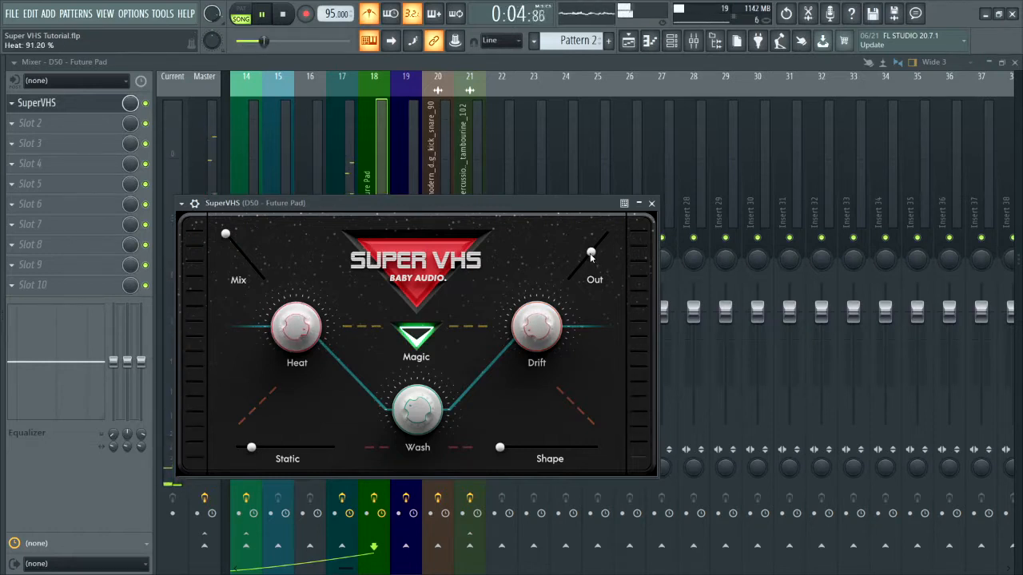
drag(590, 256, 585, 254)
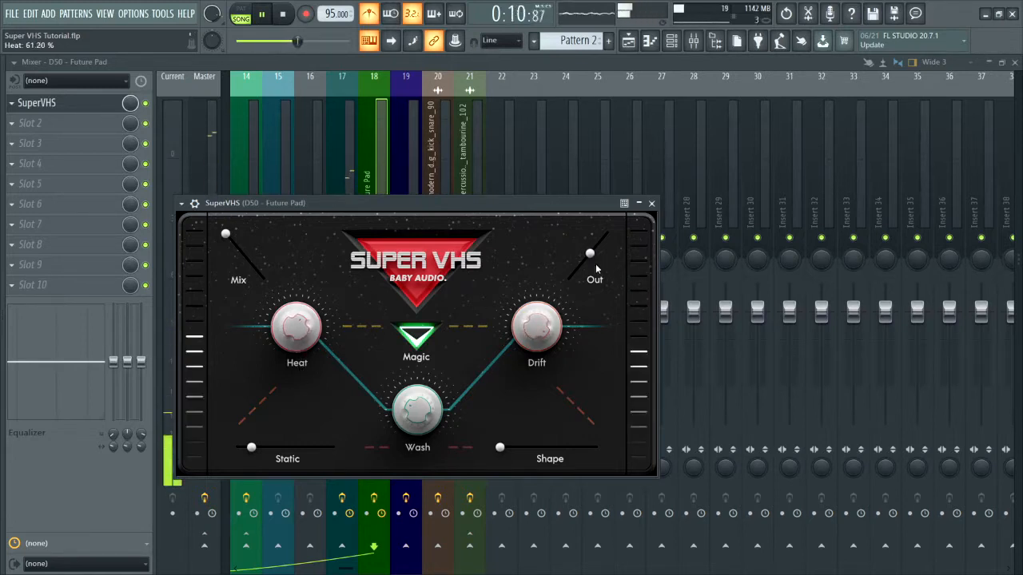
- Adjust Wash on the D50's SuperVHS, stop playback and return to the playlist arrangement
drag(423, 417, 428, 330)
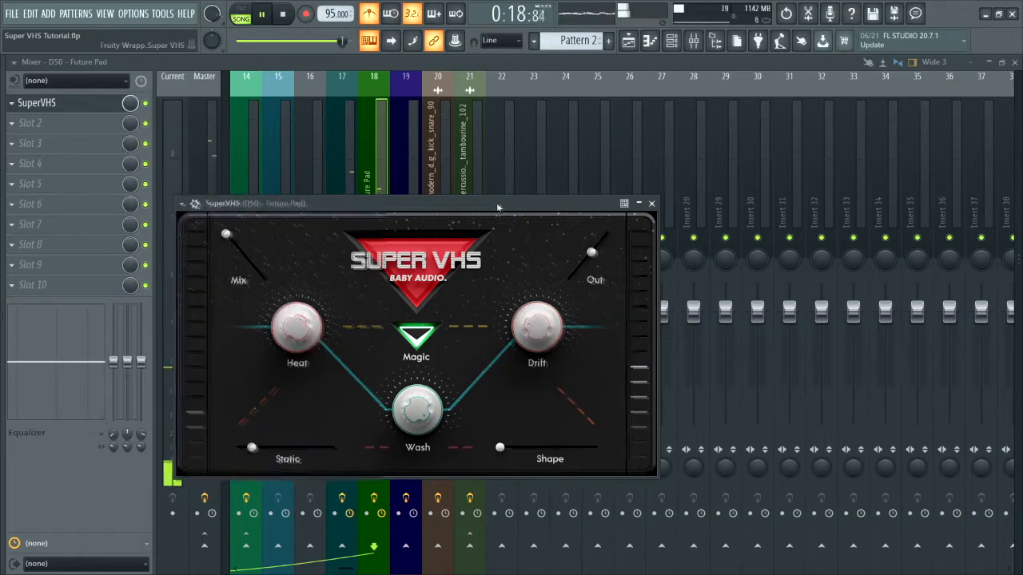
drag(495, 205, 519, 199)
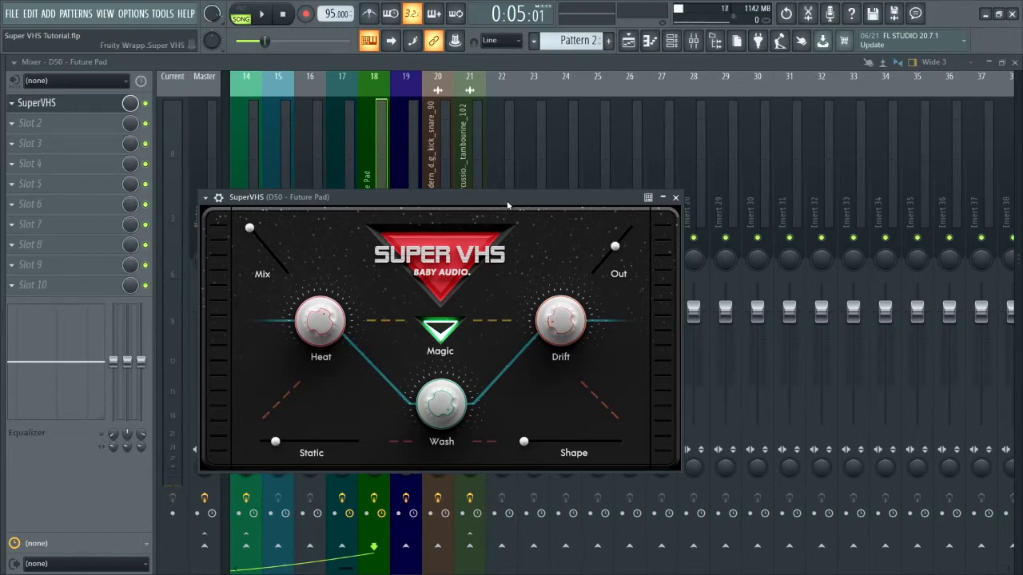
key(Escape)
key(Escape)
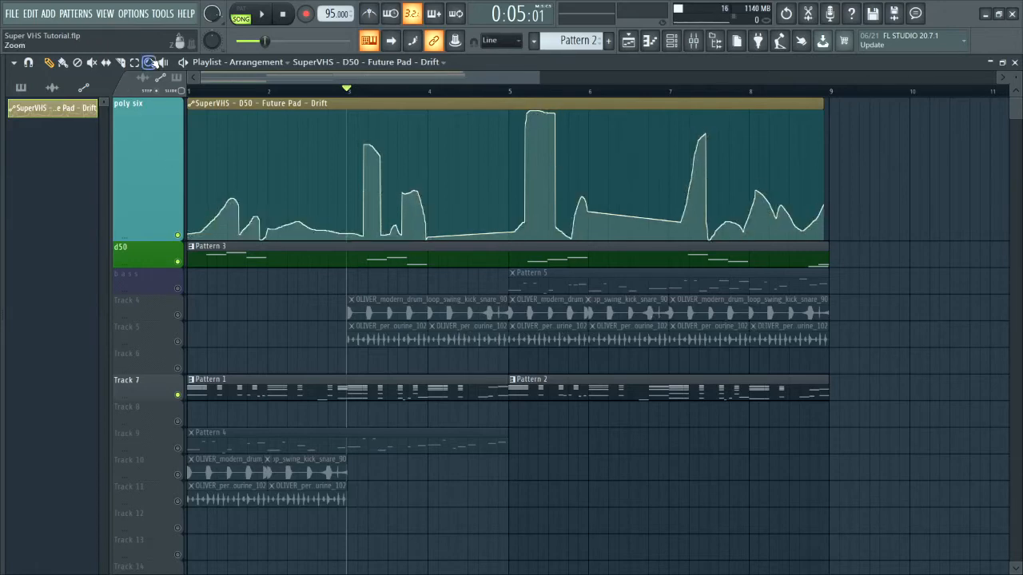
- Move the drum and percussion clips to tracks 10 and 11, and the Pattern 5 clip to the unmuted Track 9
drag(327, 311, 877, 340)
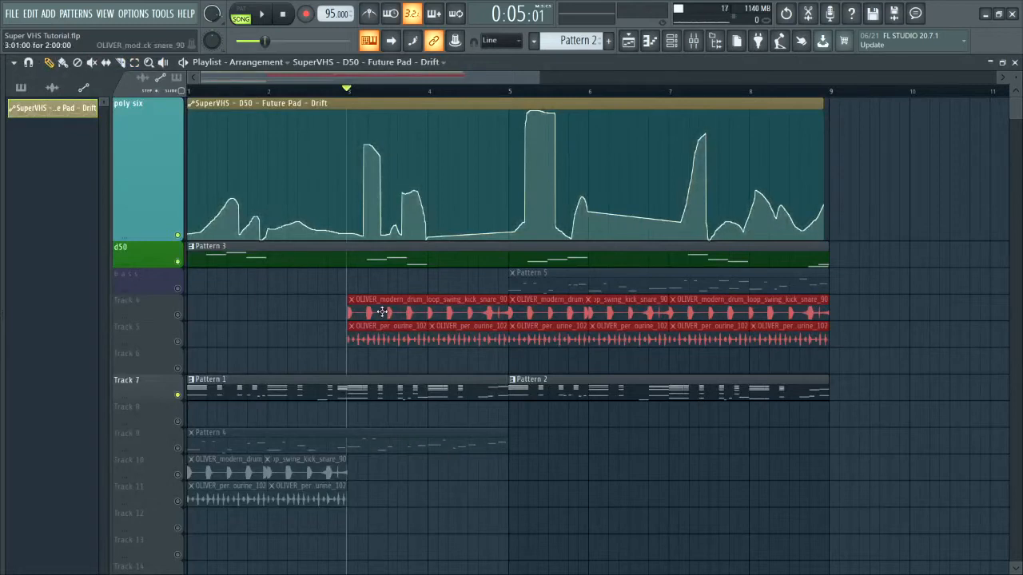
drag(382, 311, 378, 485)
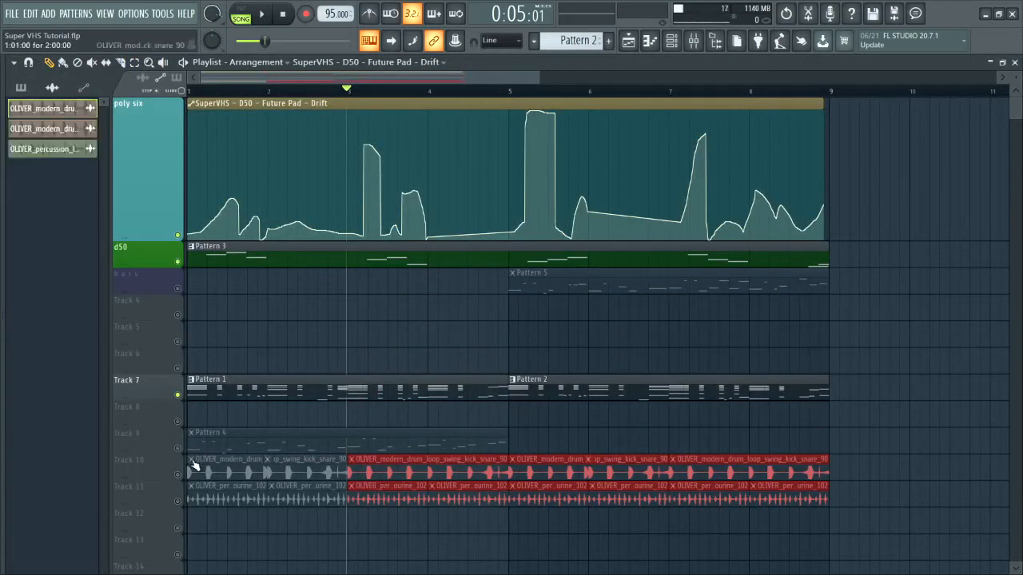
click(179, 448)
drag(574, 278, 567, 444)
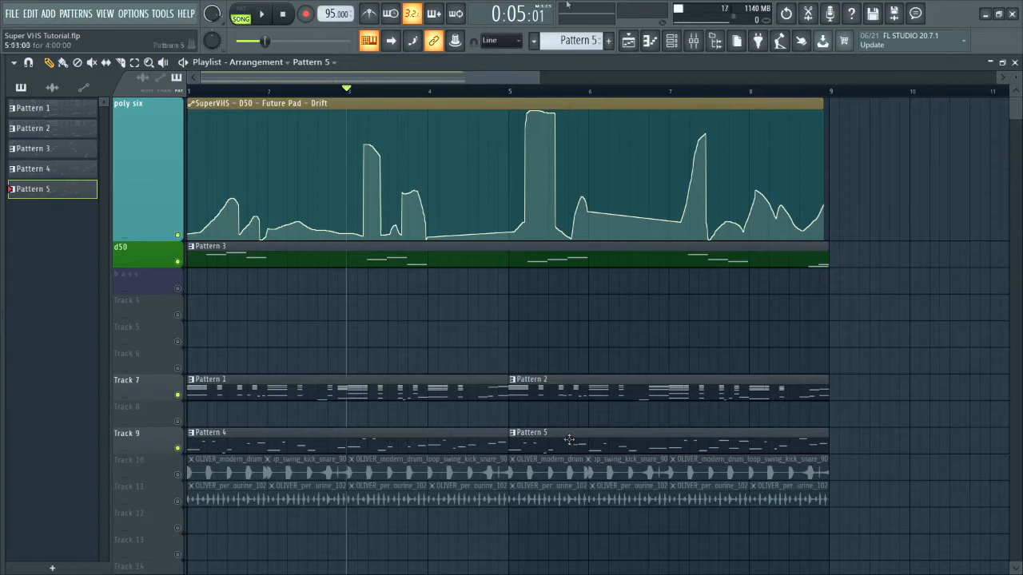
- Play the arrangement from the start and mute the poly six, d50 and Track 7 tracks so only the bass plays
key(space)
key(space)
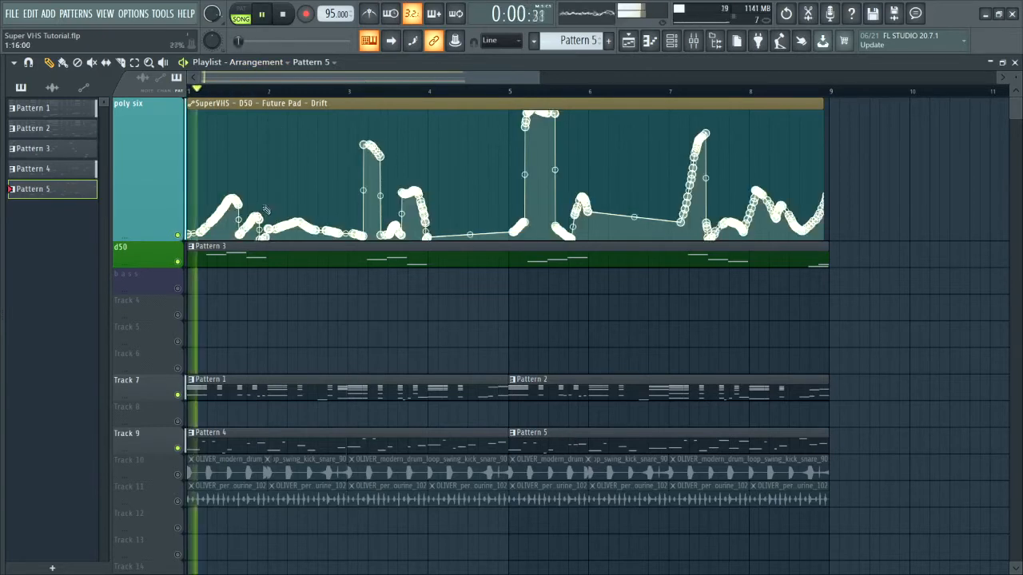
key(F9)
key(F9)
click(177, 235)
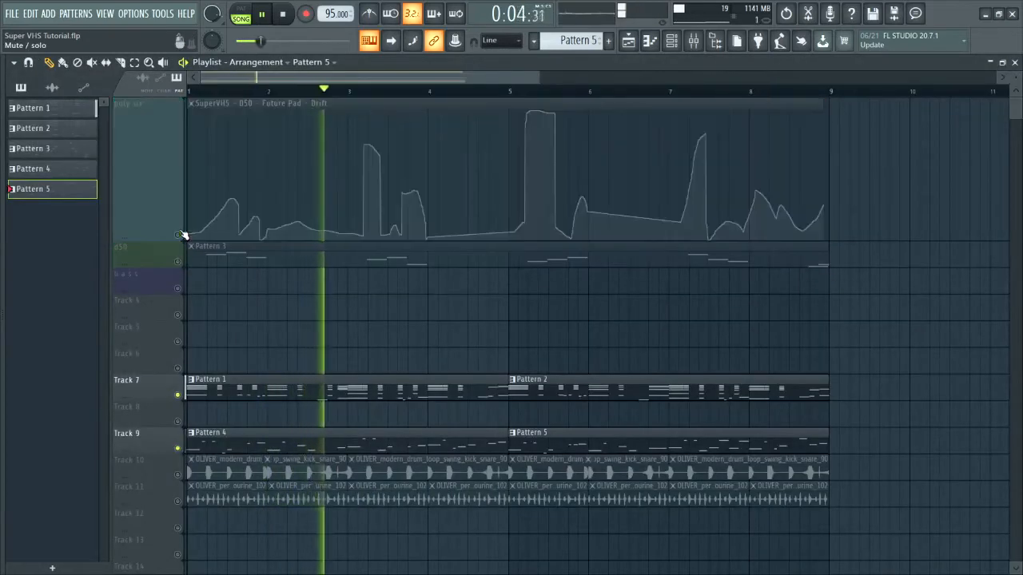
click(178, 395)
- Open SuperVHS on the bass mixer insert and, during playback, raise Heat to about 28% and set Out to 69.71%
key(F9)
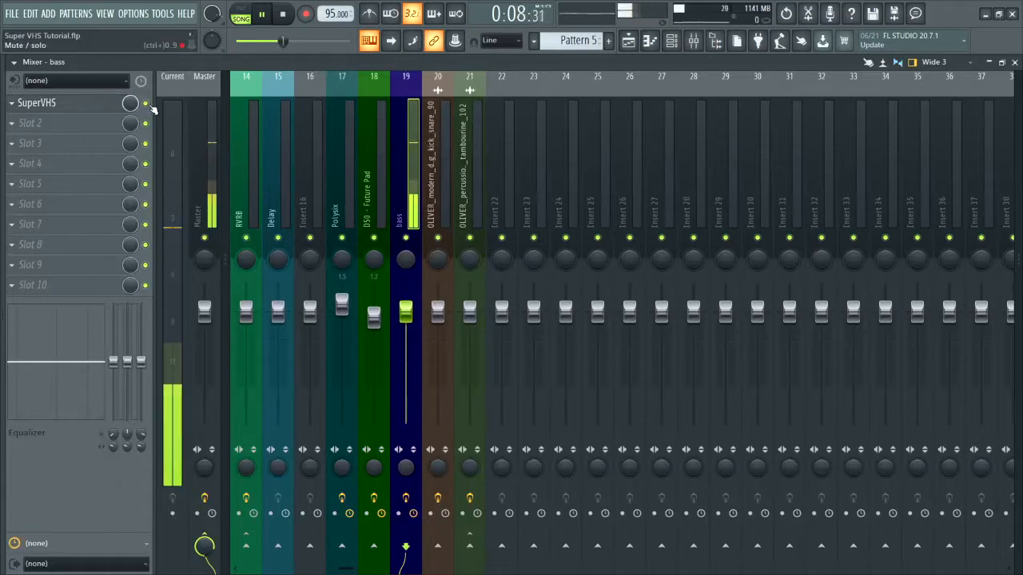
click(72, 104)
key(space)
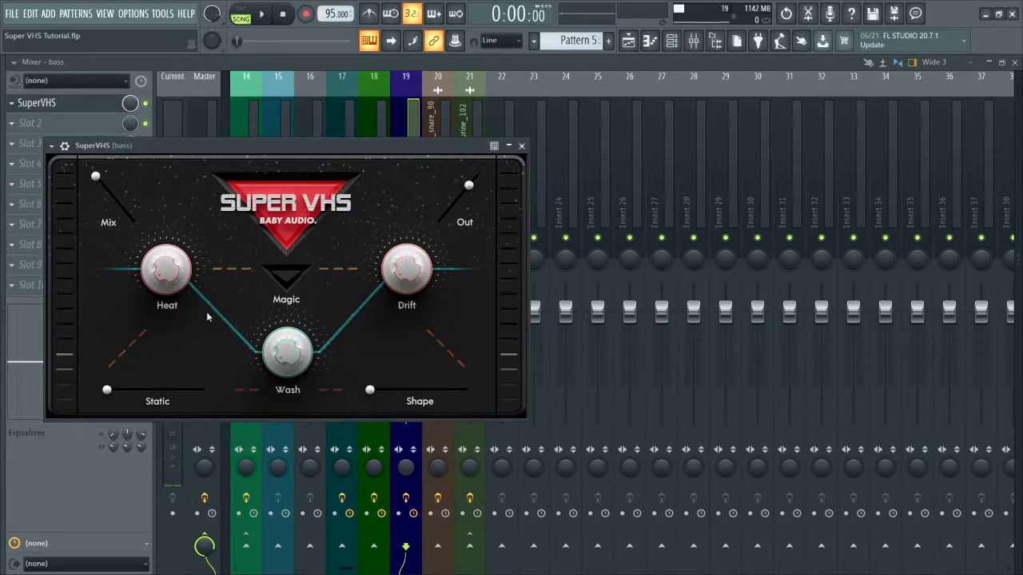
key(space)
drag(161, 282, 150, 235)
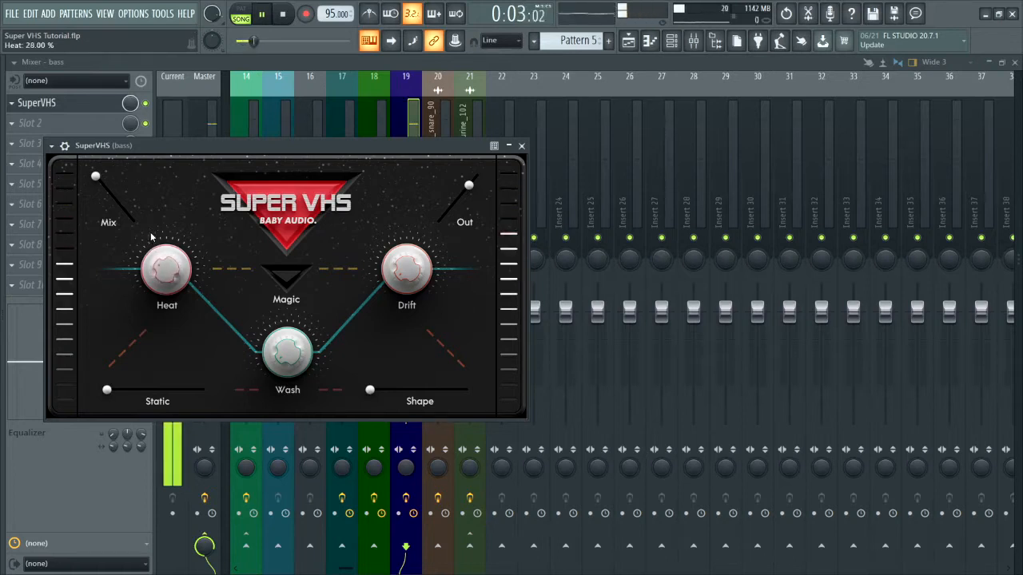
drag(469, 184, 465, 192)
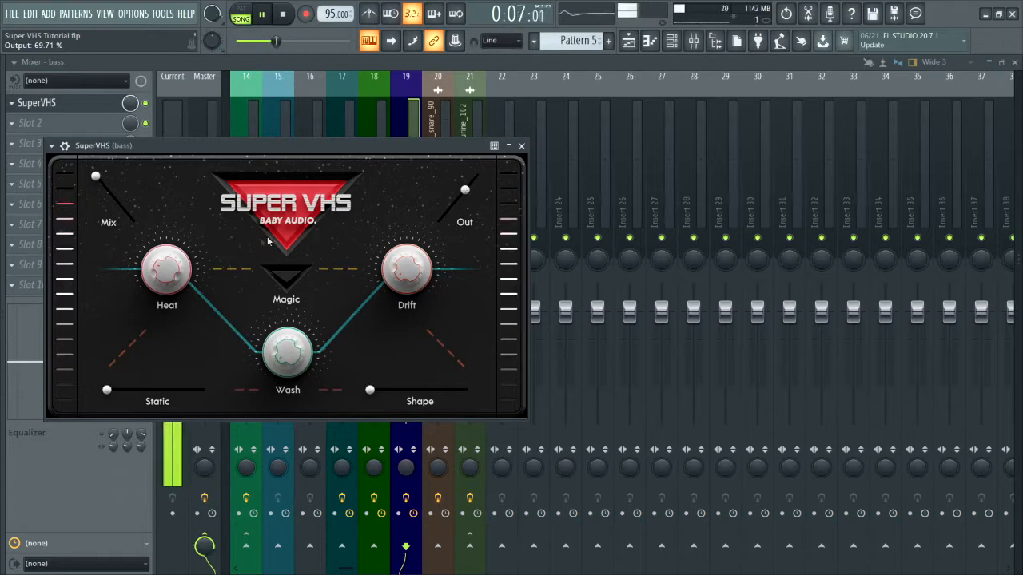
drag(166, 283, 169, 276)
- Turn Magic on for the bass and set Out to 59.41%, Heat to 25.20% and Mix to 54.41%
click(290, 279)
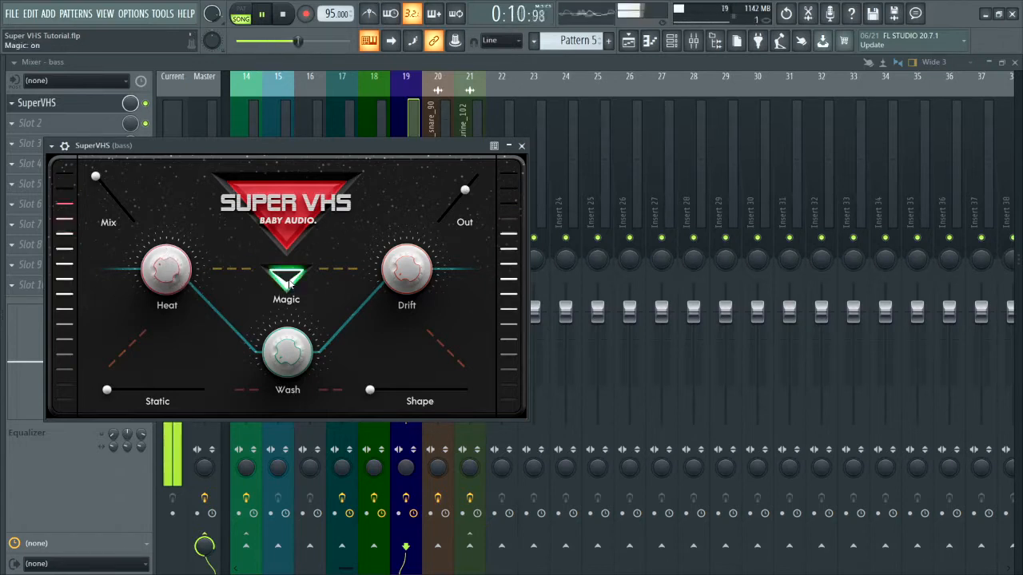
drag(465, 190, 461, 194)
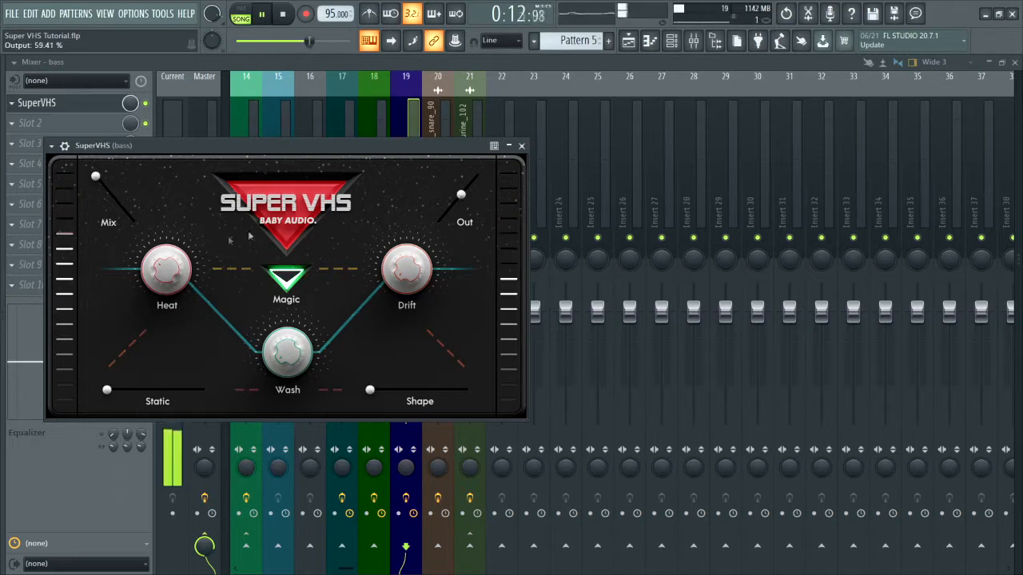
drag(166, 271, 167, 282)
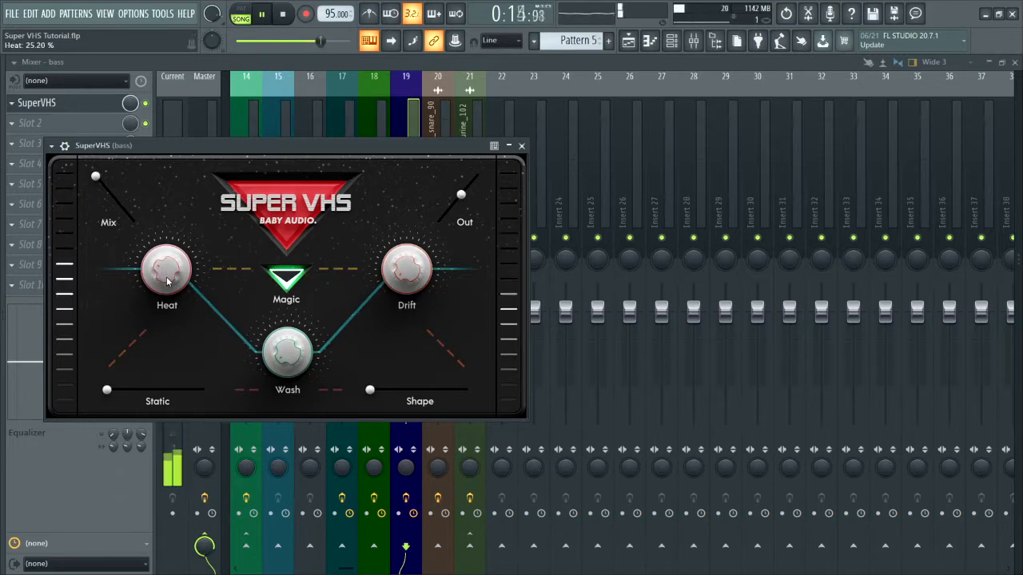
drag(97, 178, 98, 180)
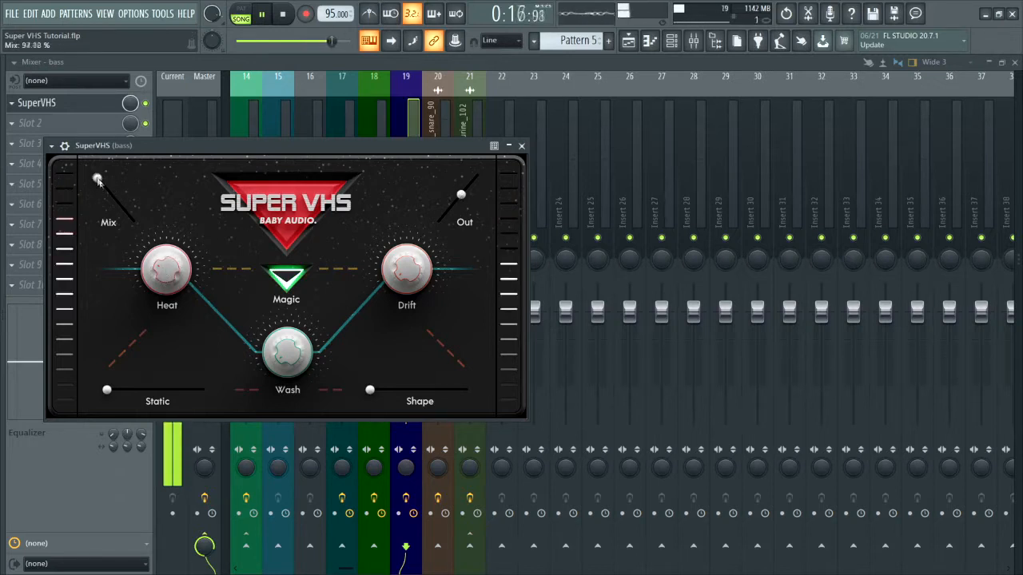
drag(115, 196, 116, 197)
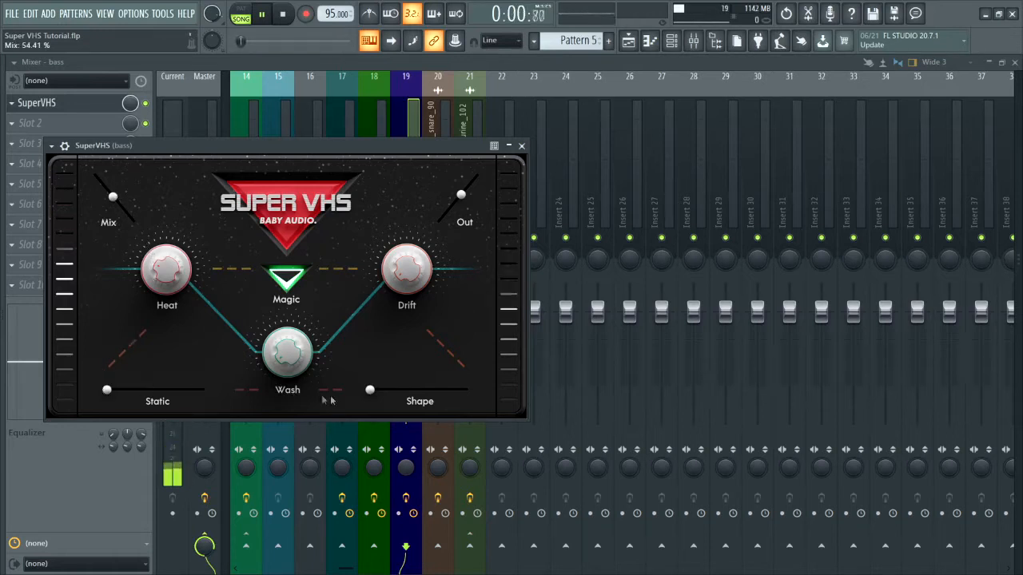
- Lower the bass Mix to 44.11% and set Shape about midway along its range, restarting playback to hear it
drag(368, 390, 461, 391)
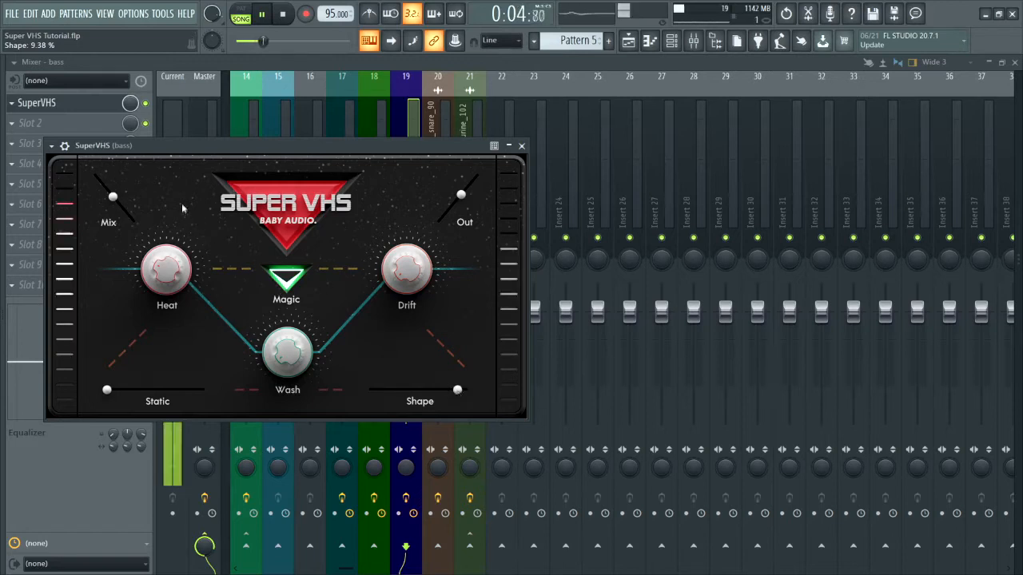
mouse_move(116, 200)
mouse_down()
mouse_move(141, 229)
mouse_move(118, 204)
mouse_up()
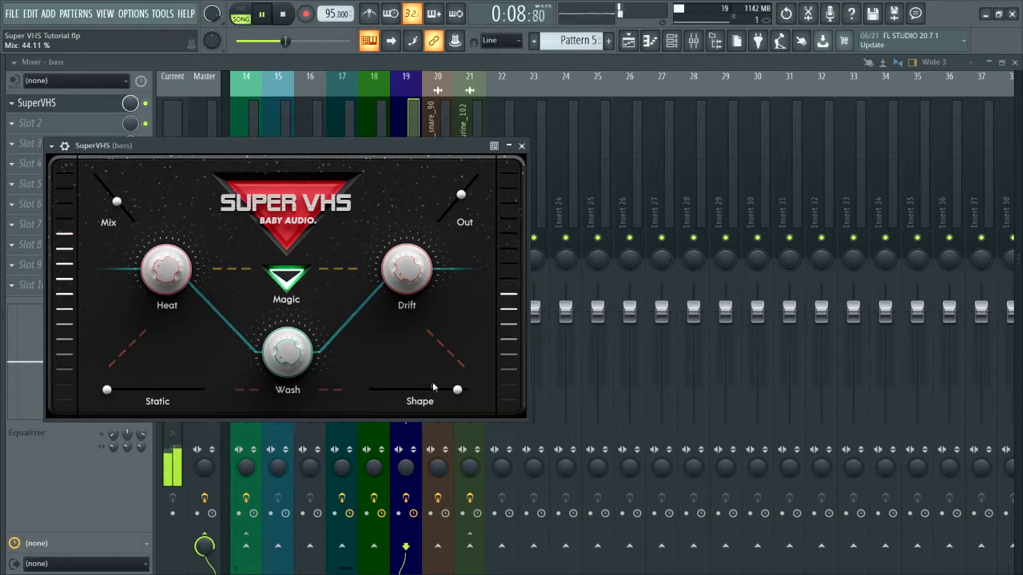
drag(457, 389, 429, 390)
key(space)
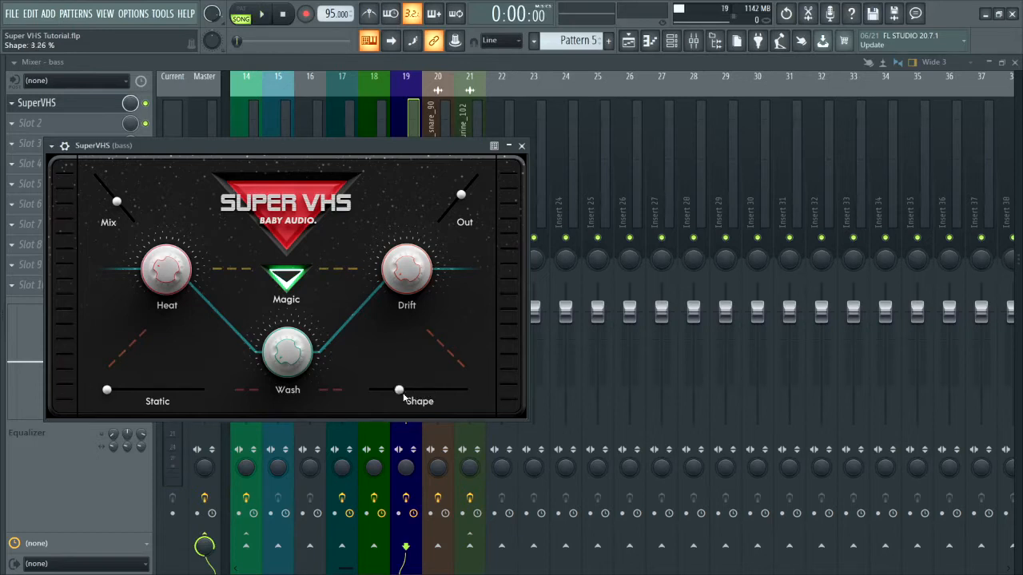
mouse_move(407, 400)
mouse_down()
mouse_move(459, 394)
mouse_move(402, 396)
mouse_up()
key(space)
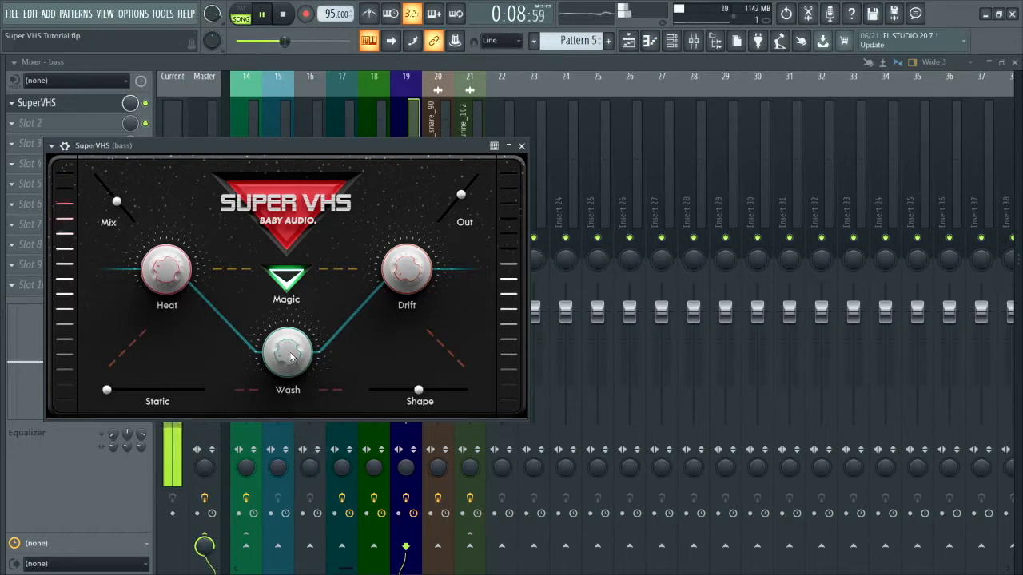
- Set the bass Out to 68.22%, lower Mix a little further and set Drift to 47.20%
drag(463, 201, 467, 192)
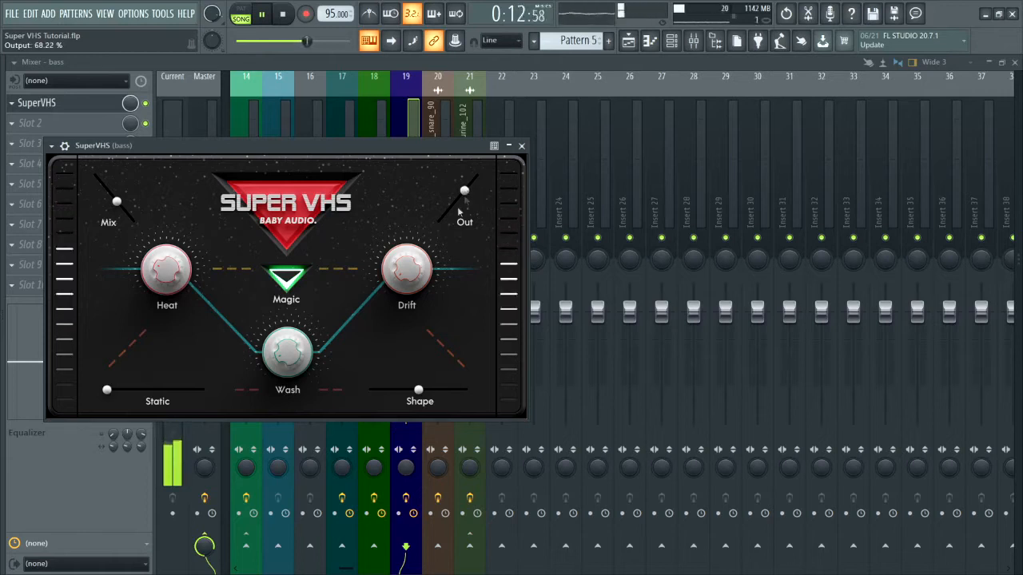
drag(134, 210, 131, 212)
drag(405, 269, 395, 204)
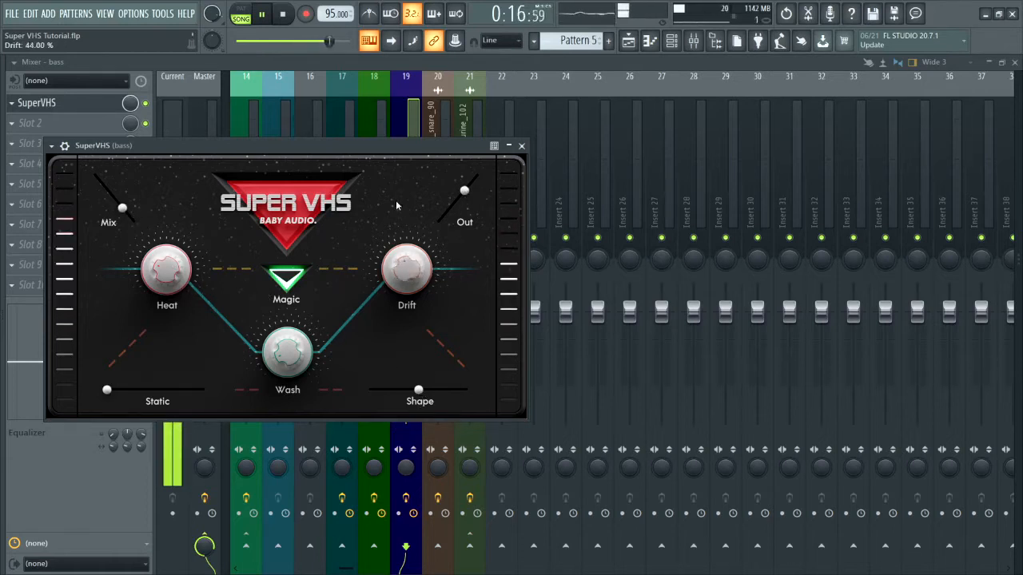
drag(391, 136, 386, 90)
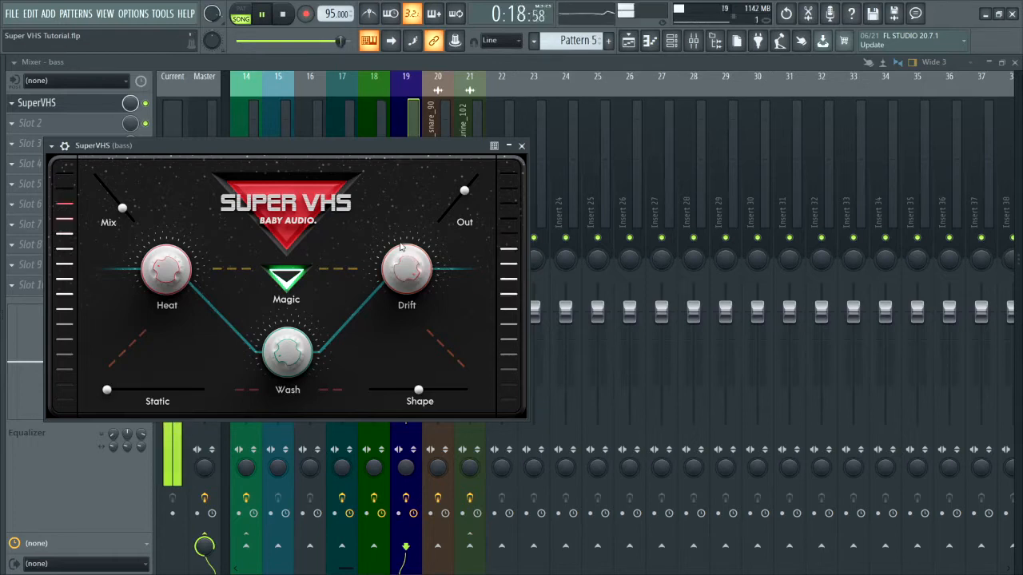
drag(395, 261, 412, 332)
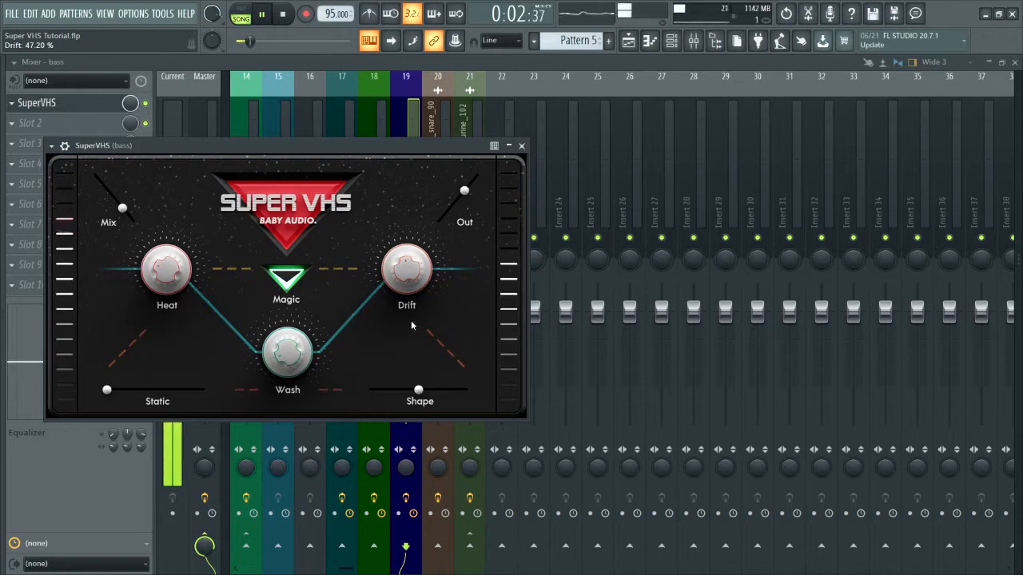
- Compare the bass with Magic off and on, move the SuperVHS window clear of the insert slots and stop playback
click(292, 276)
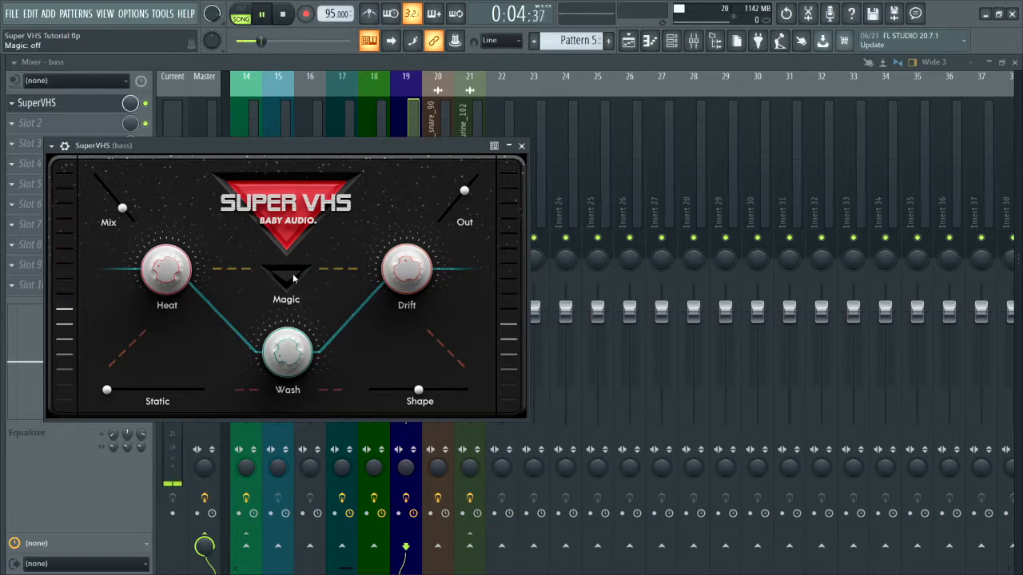
click(293, 276)
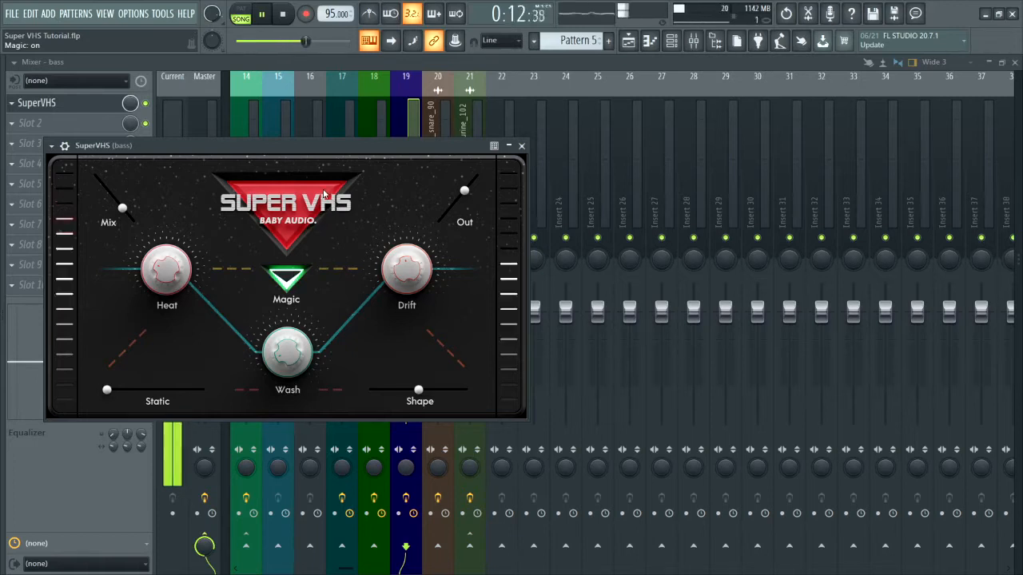
drag(360, 146, 498, 216)
key(space)
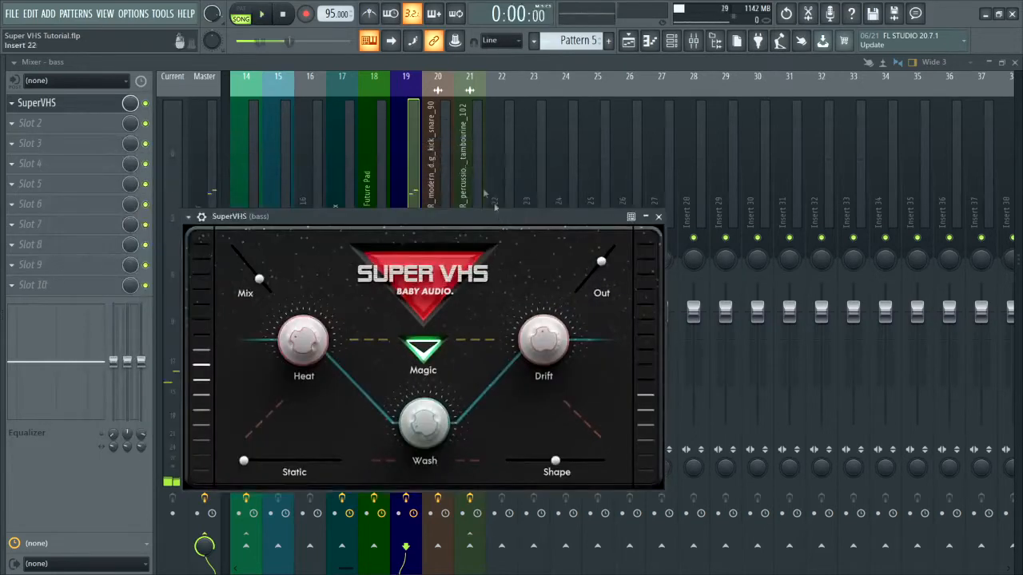
- Unmute the poly six, d50 and Track 7 tracks in the playlist and play them together with the bass
click(409, 167)
key(F6)
key(F5)
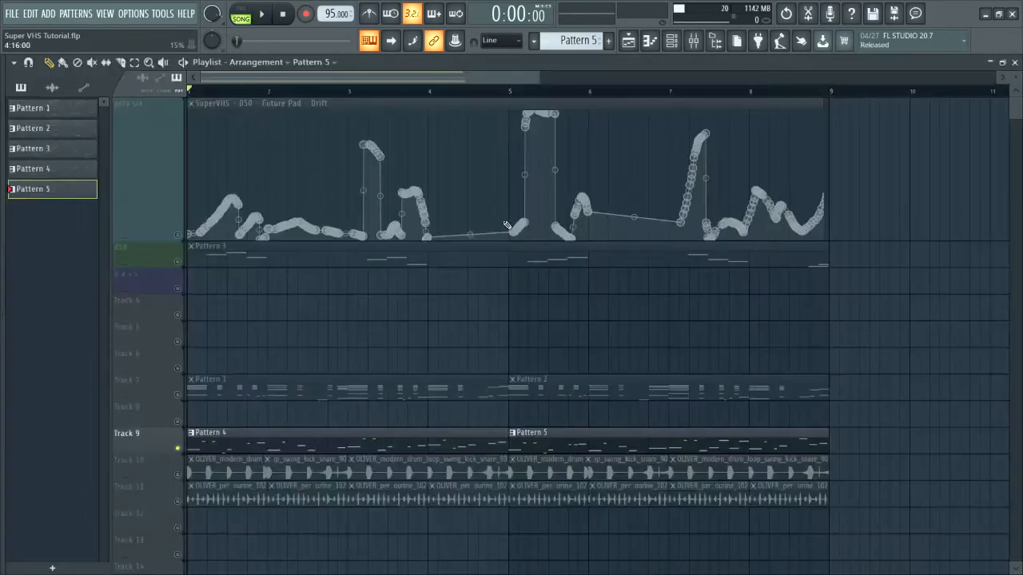
click(177, 236)
click(178, 261)
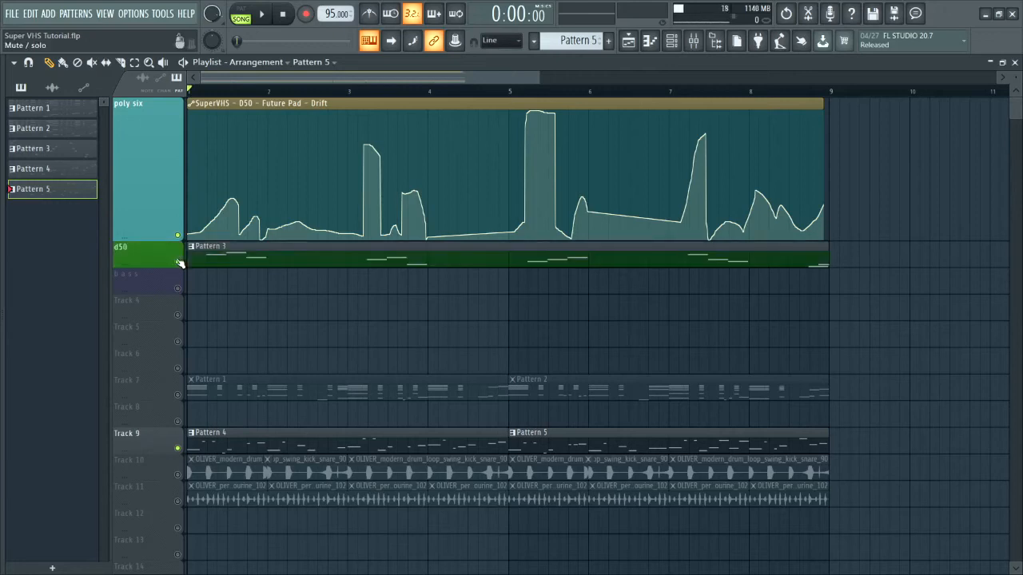
click(177, 395)
key(space)
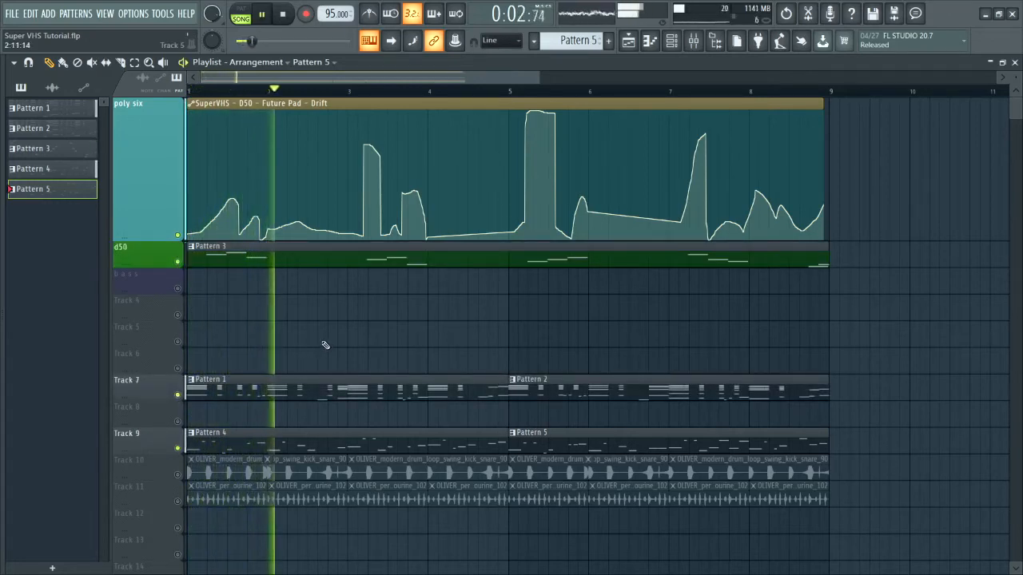
- Lower the D50 - Future Pad mixer volume to -3.4, stop playback and unmute the drum loop on Track 10
key(F9)
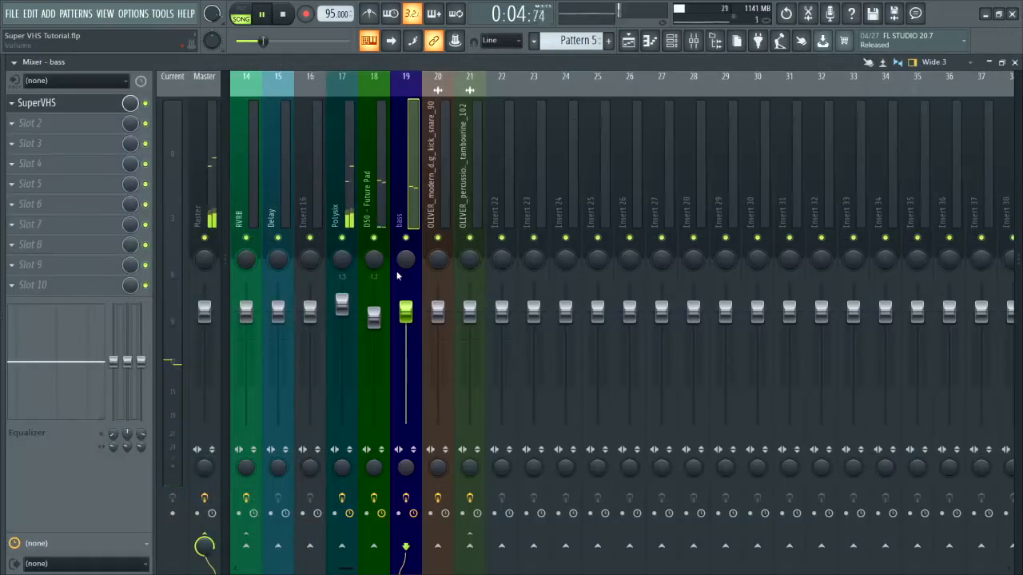
drag(379, 319, 385, 334)
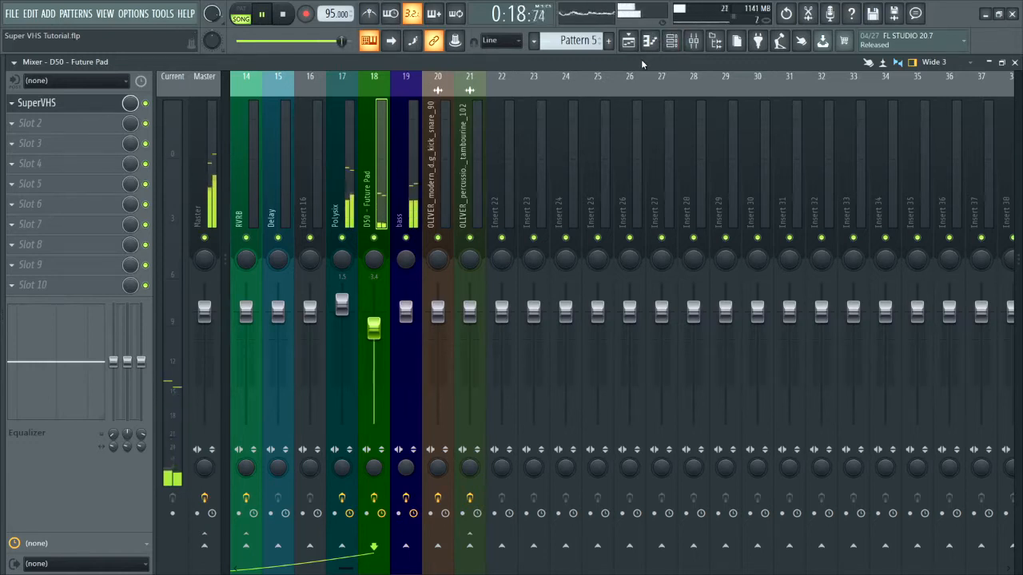
key(space)
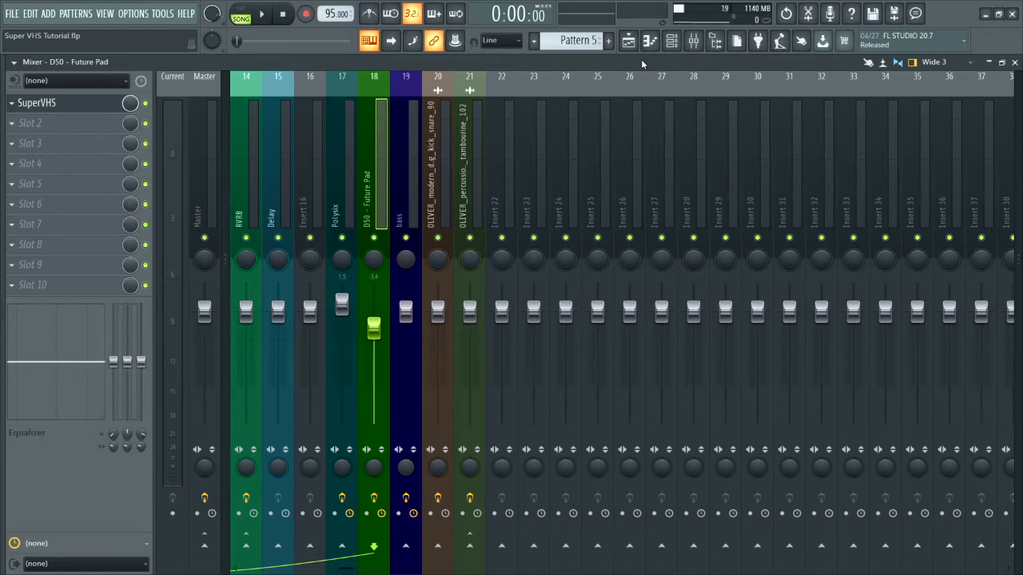
click(989, 68)
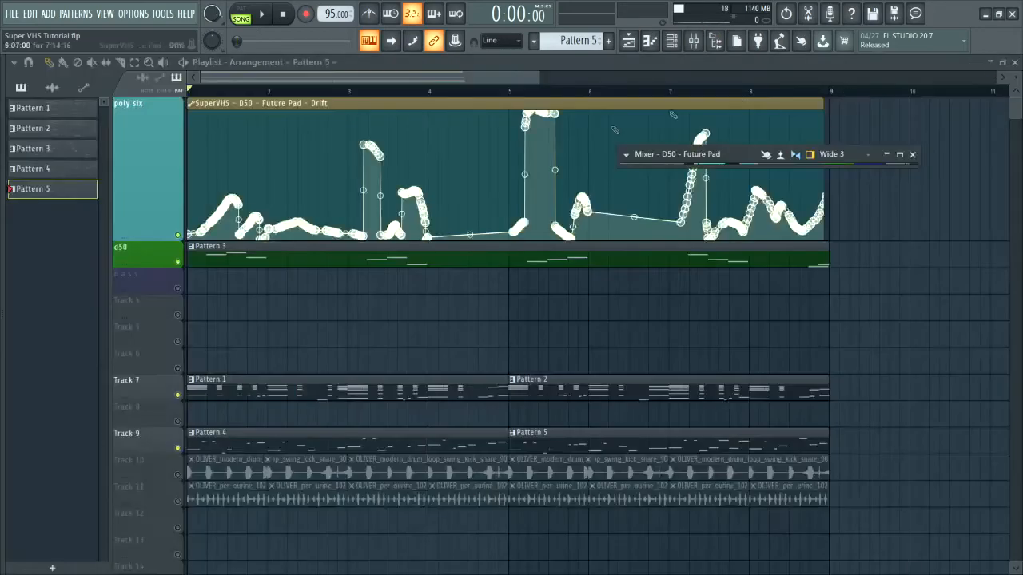
click(177, 474)
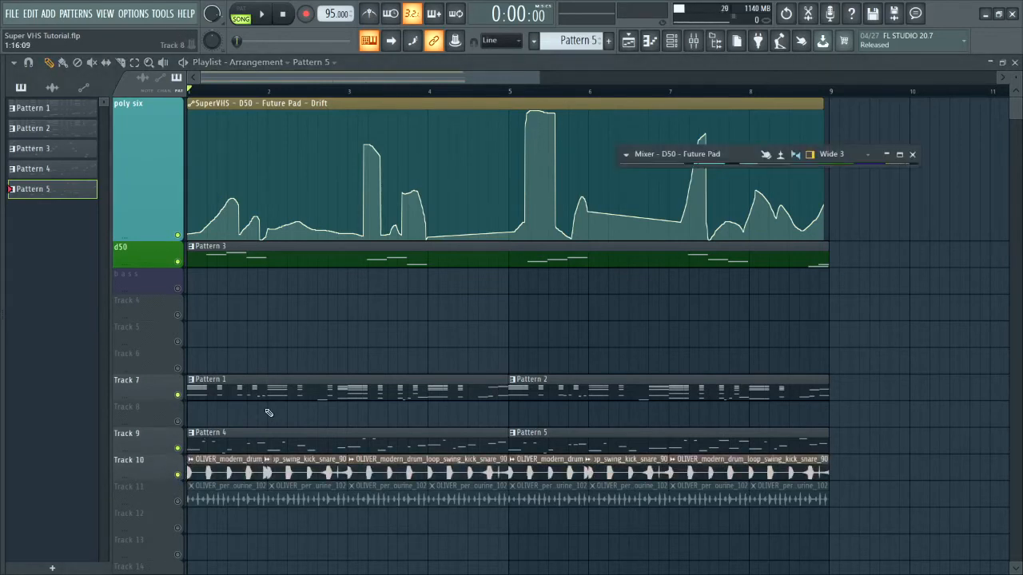
- Open SuperVHS on the kick and snare loop's mixer insert, look over its controls and close it
double_click(725, 154)
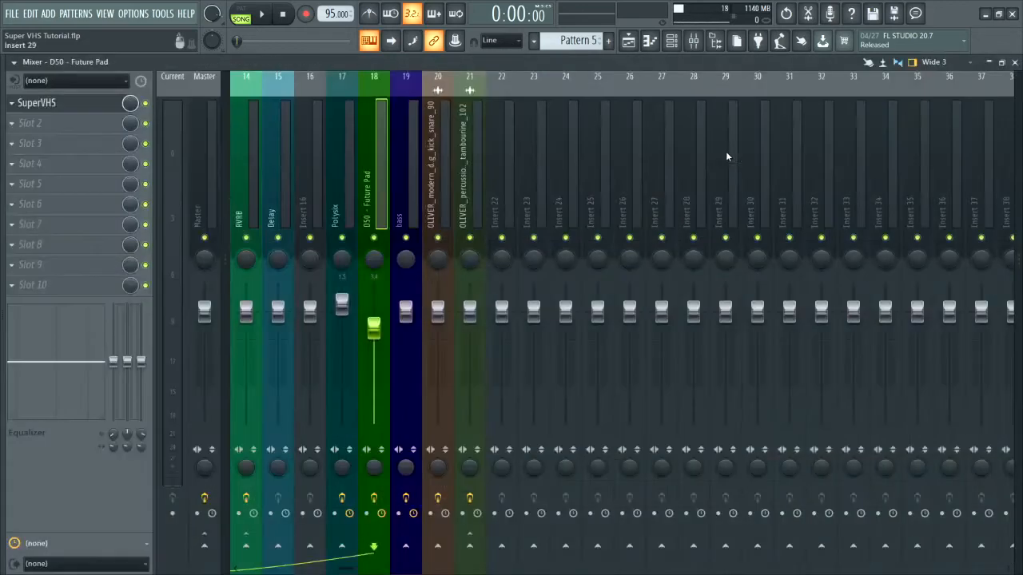
click(437, 192)
click(94, 106)
click(95, 107)
click(94, 107)
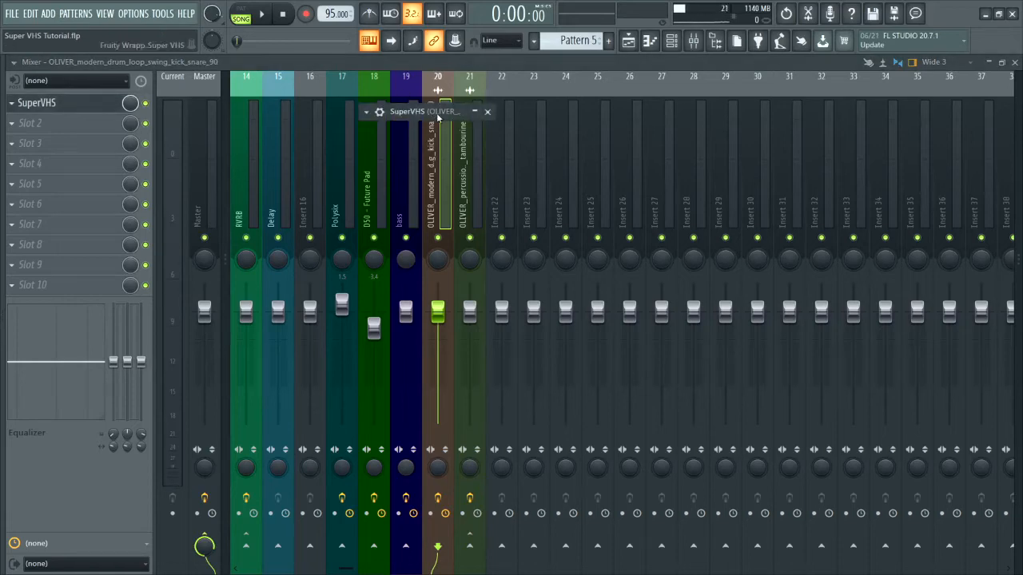
drag(586, 113, 436, 146)
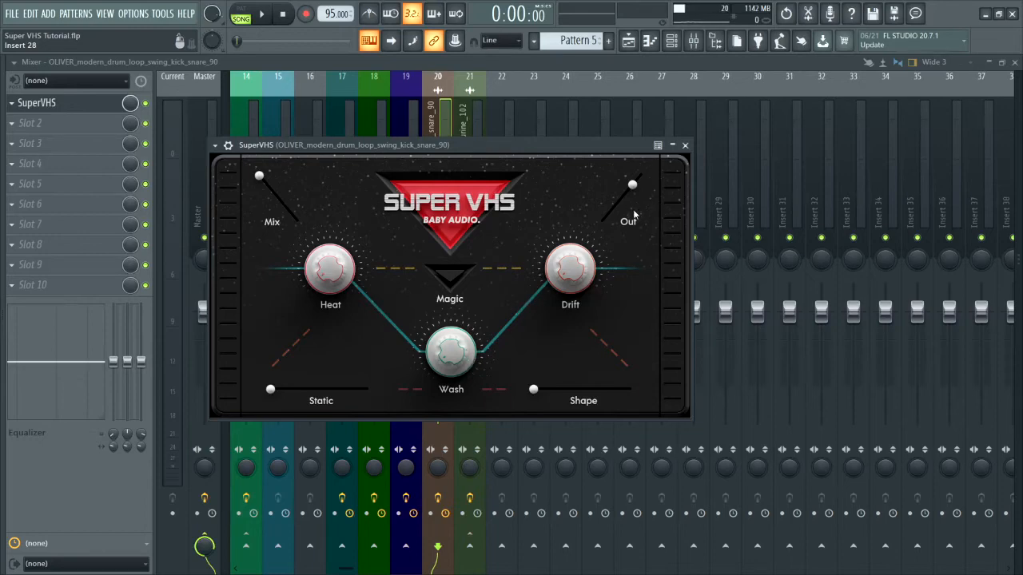
drag(475, 147, 495, 159)
click(704, 157)
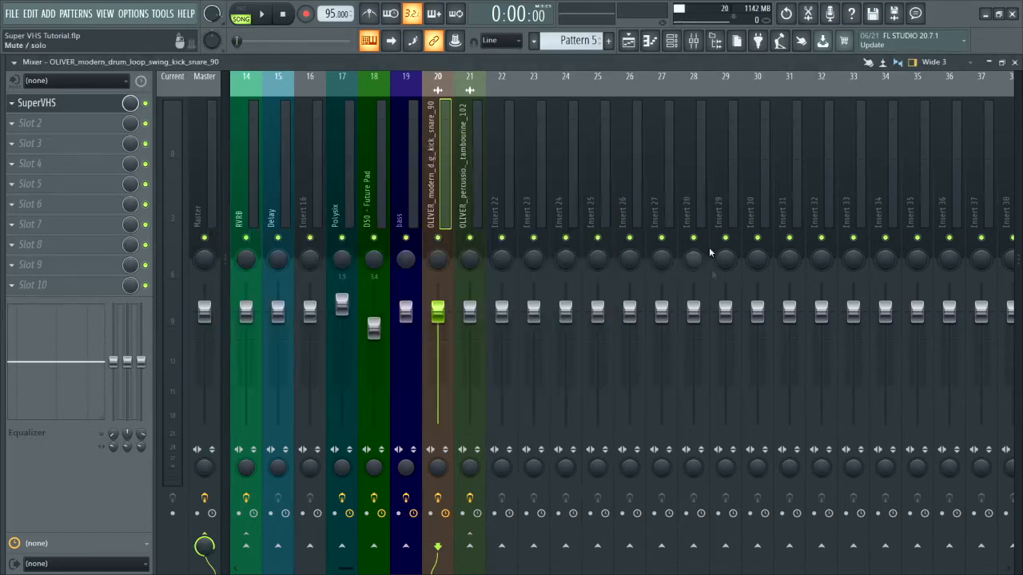
- Solo the drum loop on Track 10 in the playlist and enlarge the track's height
key(F5)
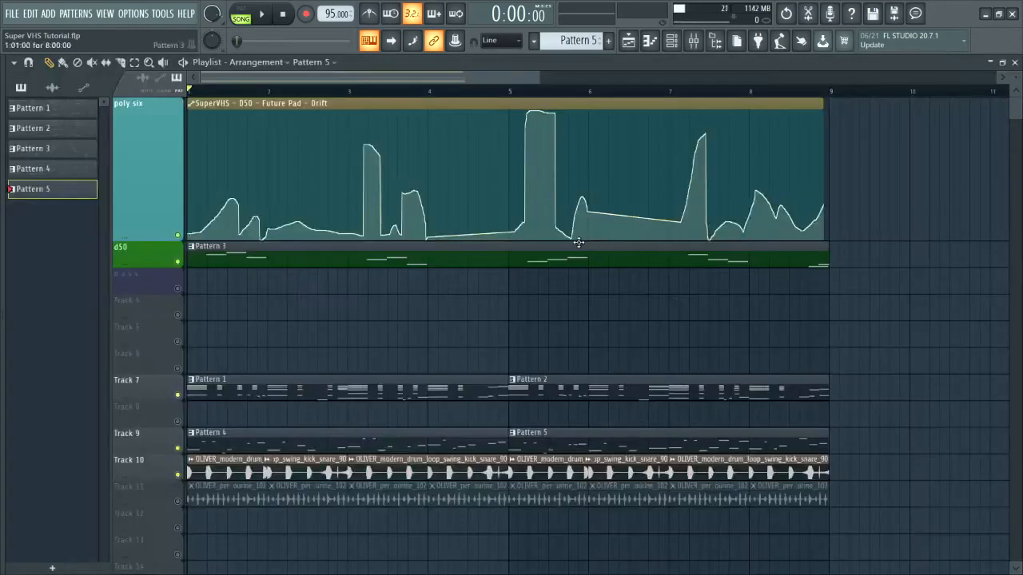
right_click(179, 474)
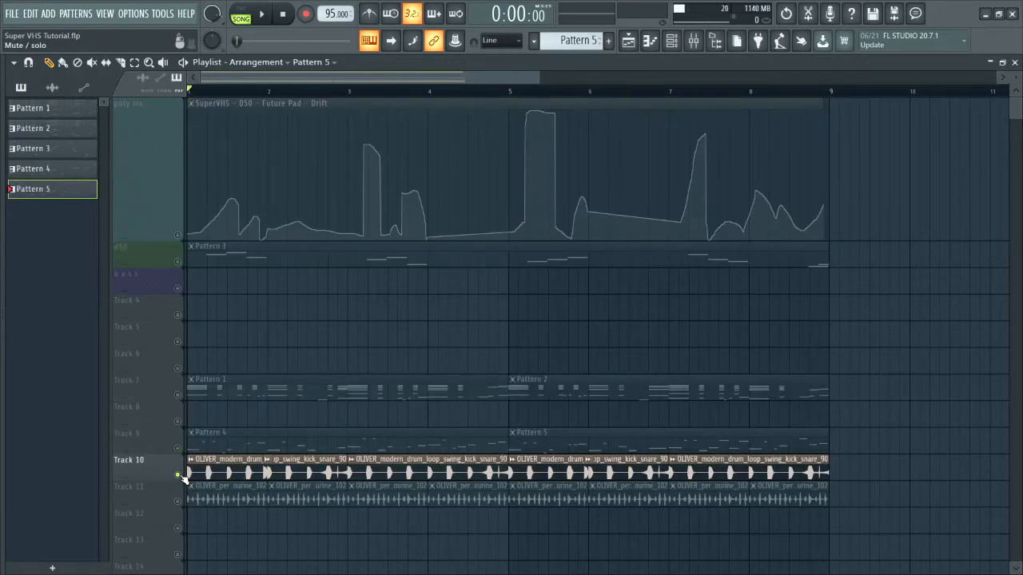
drag(145, 483, 146, 557)
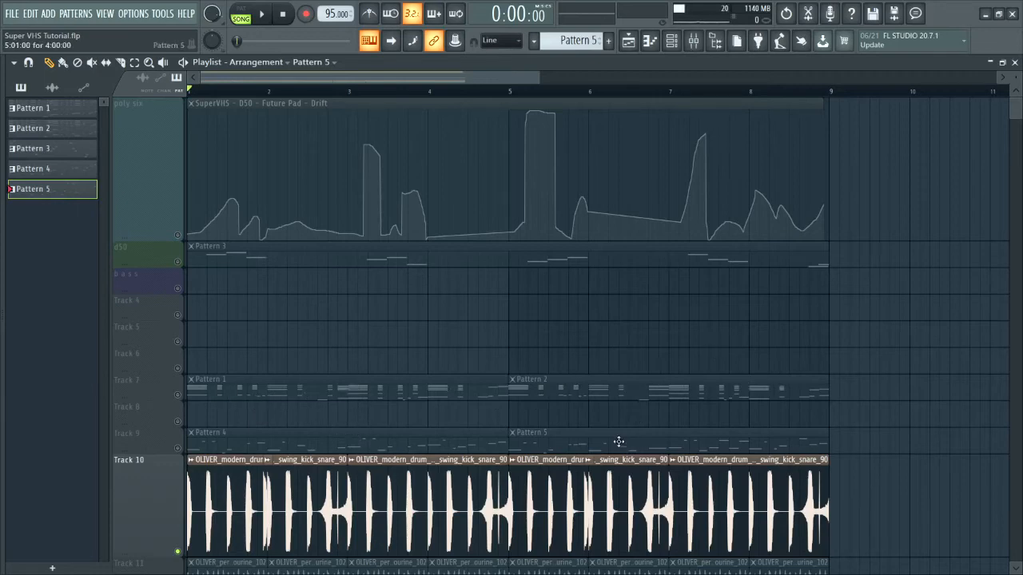
scroll(338, 359, down, 6)
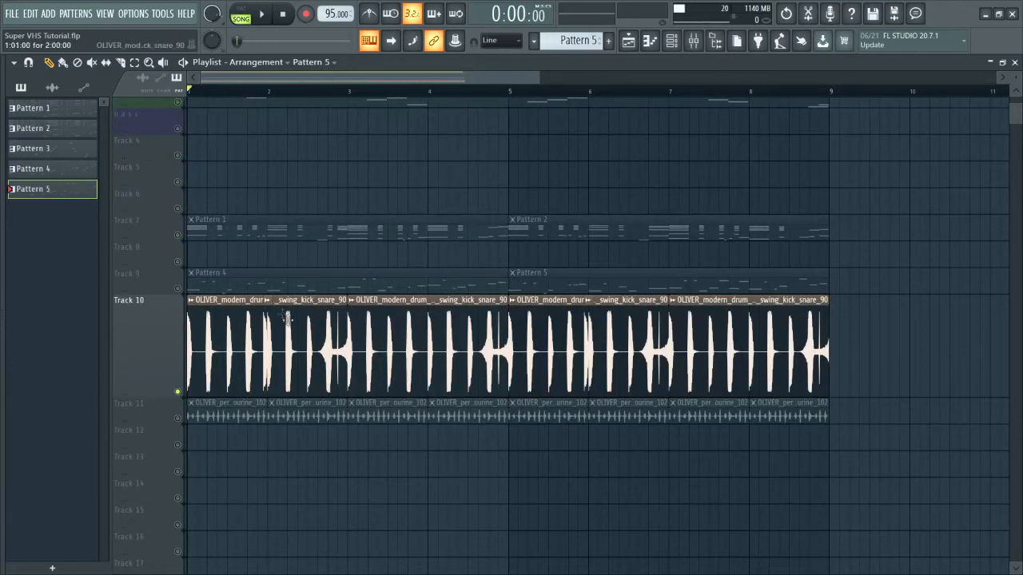
- Reopen the drum loop's SuperVHS, minimise the mixer and start playback with the plugin window placed beside the start of the clips
key(F9)
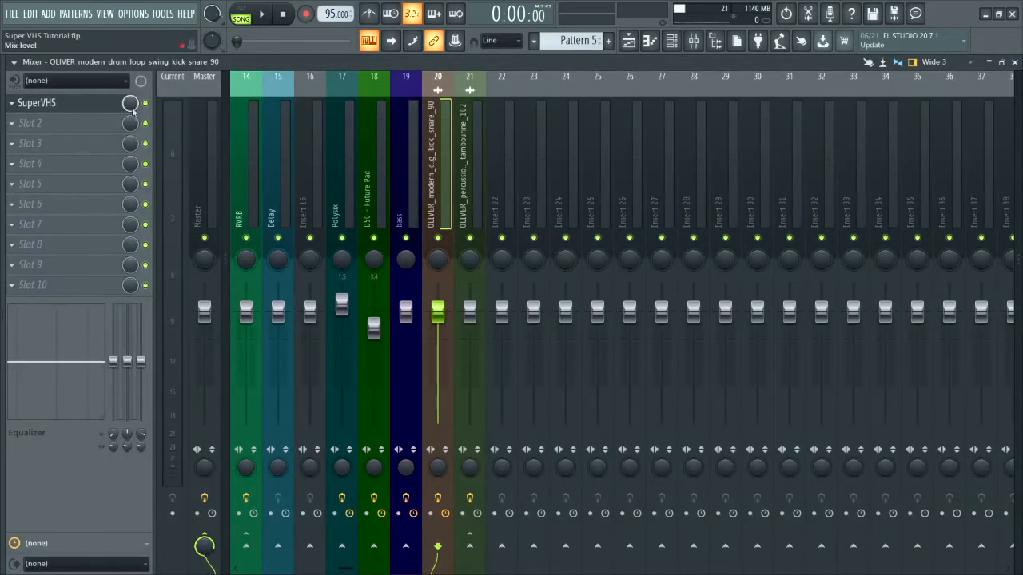
click(68, 104)
click(988, 62)
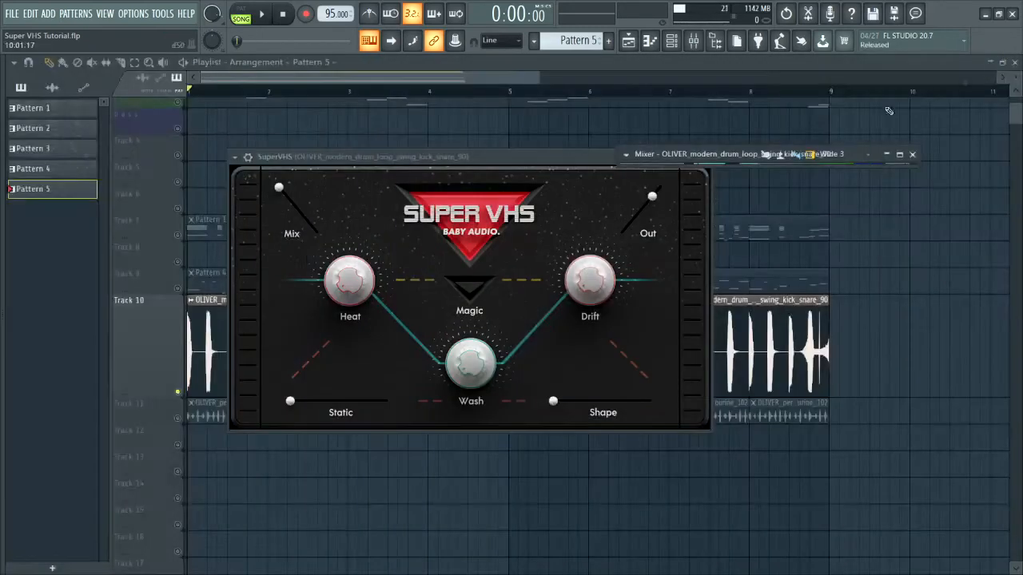
drag(440, 157, 606, 161)
key(space)
drag(669, 145, 708, 198)
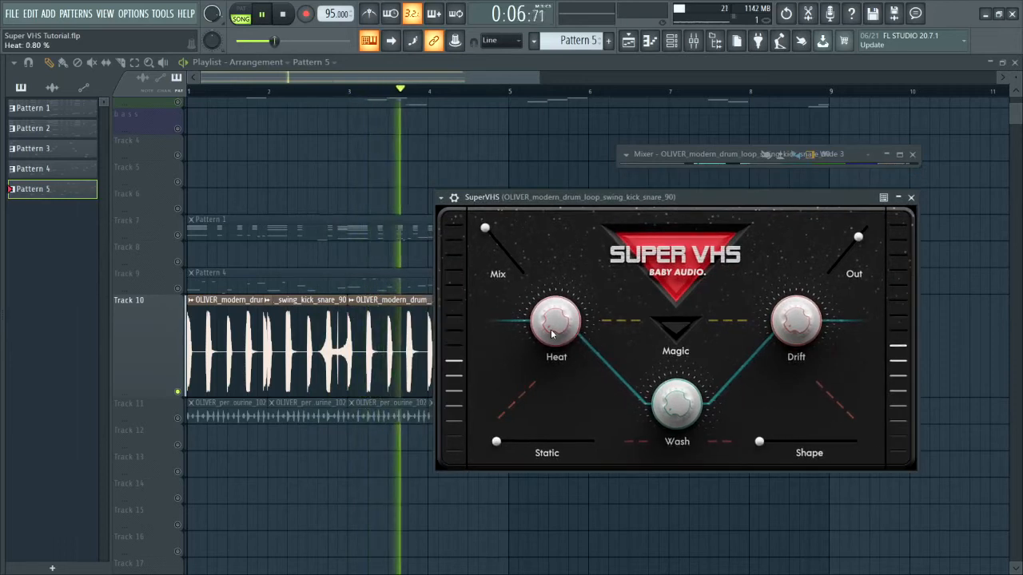
- Try different Heat amounts on the drum loop, settling on Heat 42.80% and Out 65.83%
drag(542, 319, 527, 264)
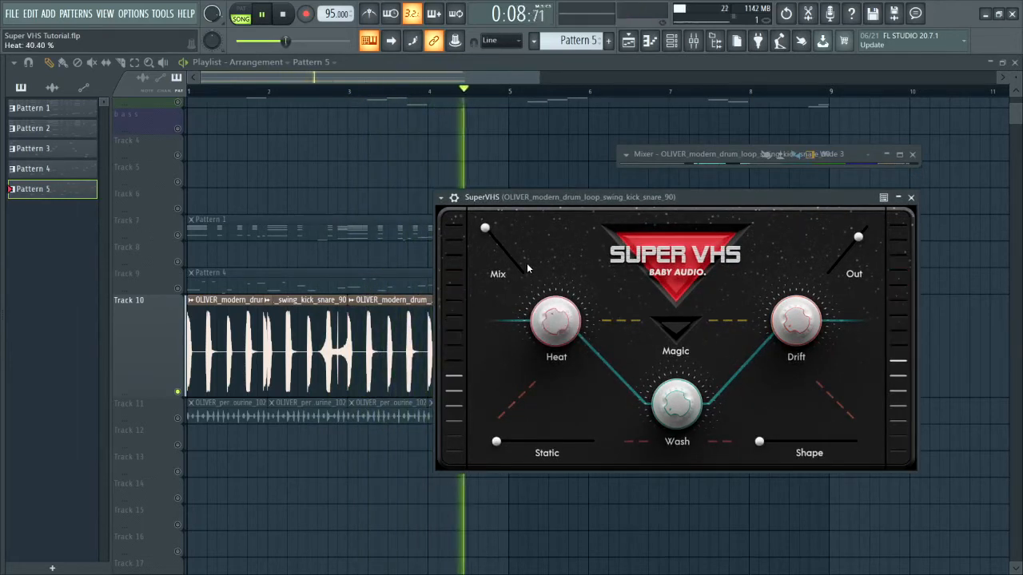
drag(878, 228, 853, 254)
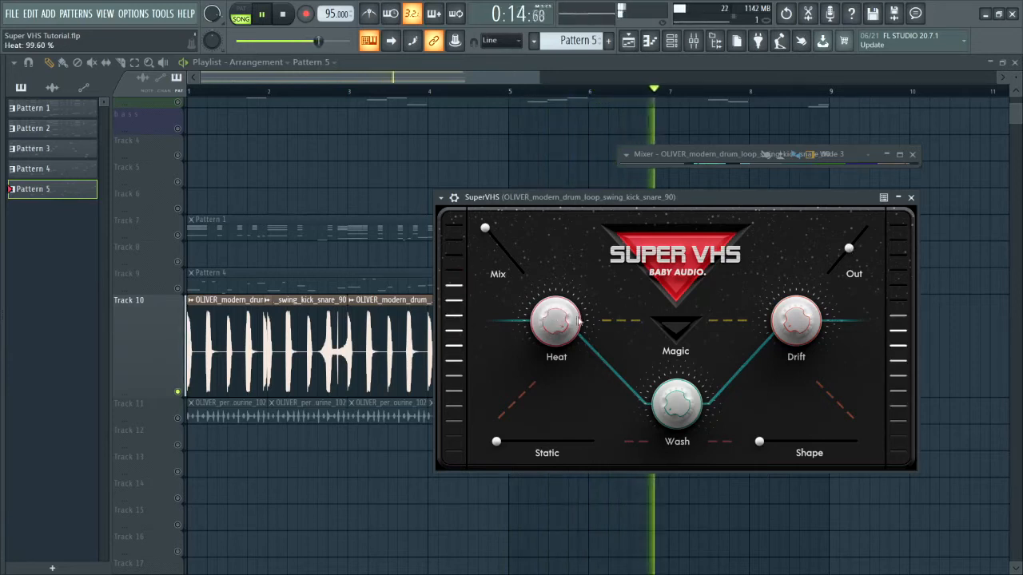
drag(557, 318, 581, 402)
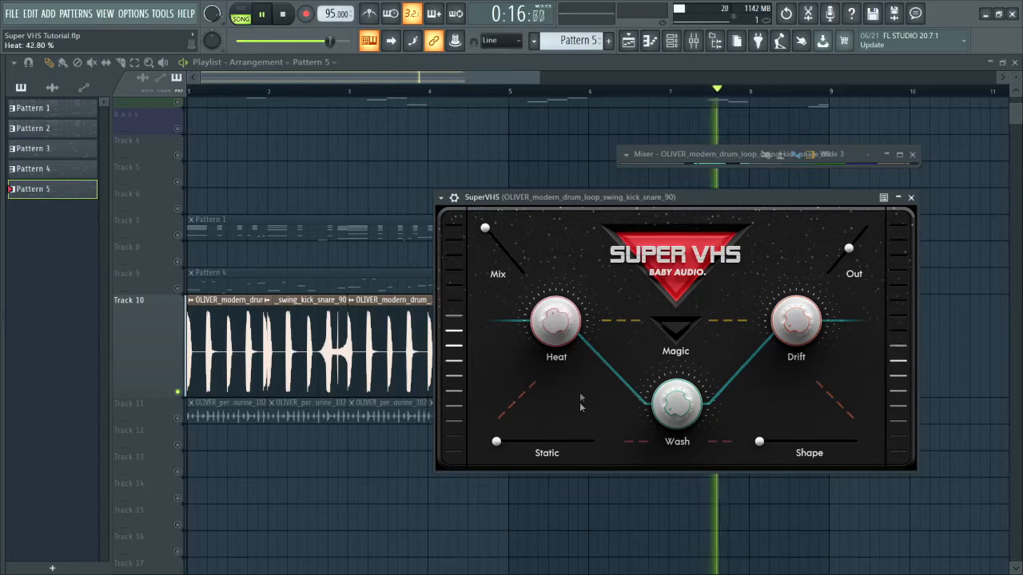
drag(859, 279, 861, 264)
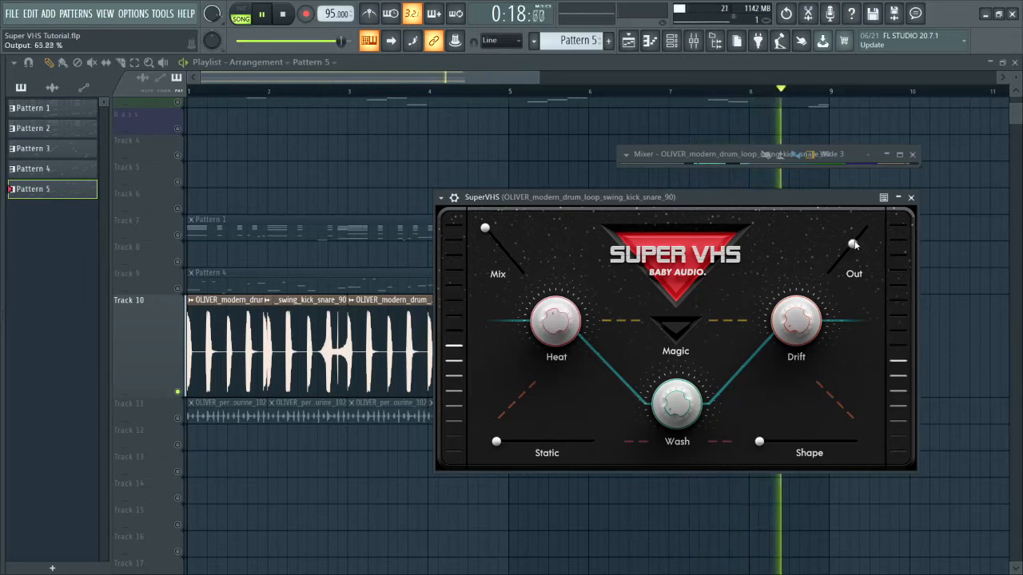
- Try Shape on the drum loop at 0.89% and at about four fifths of its slider range
mouse_move(760, 441)
mouse_down()
mouse_move(861, 441)
mouse_move(771, 436)
mouse_up()
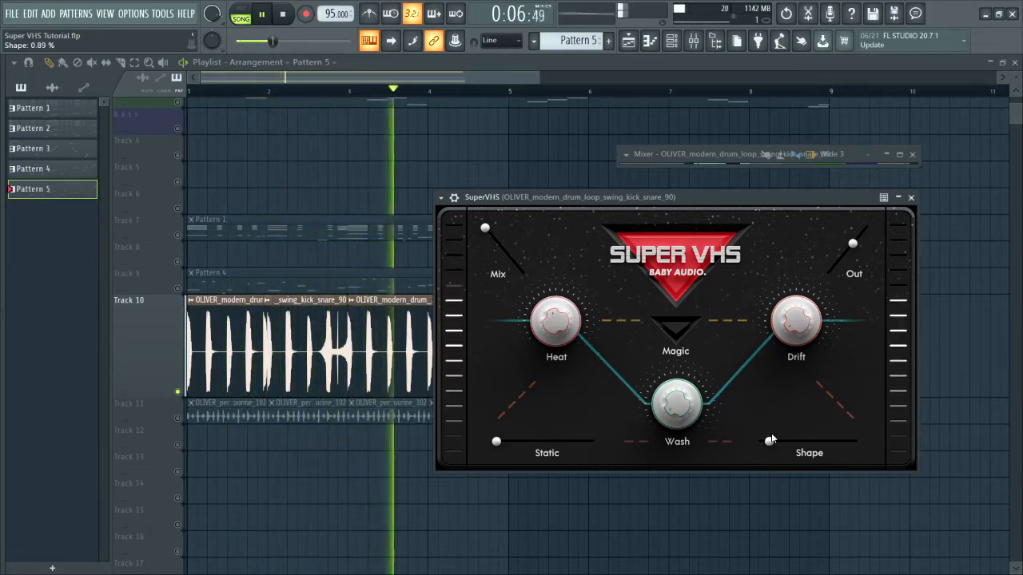
key(space)
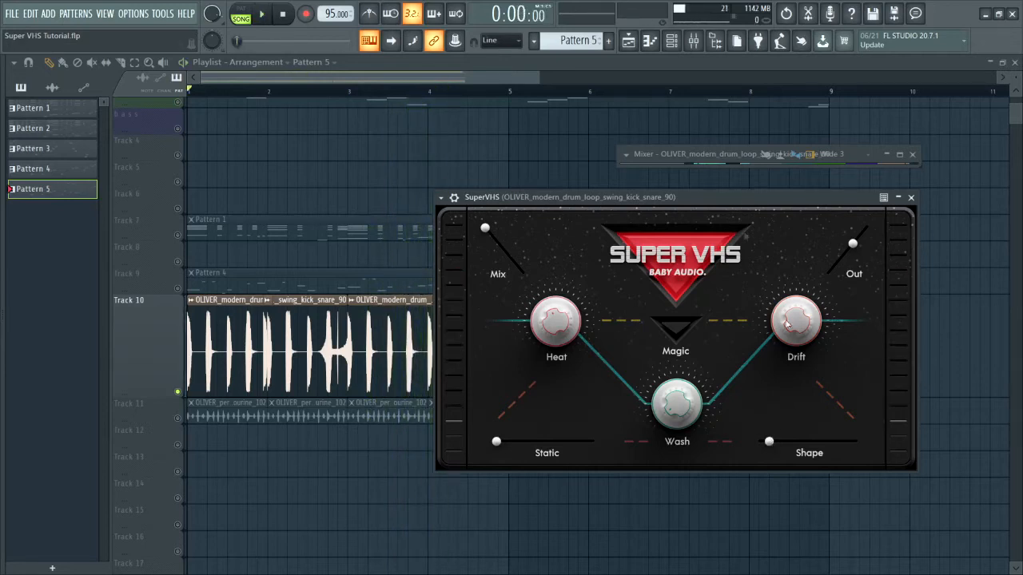
drag(769, 442, 837, 444)
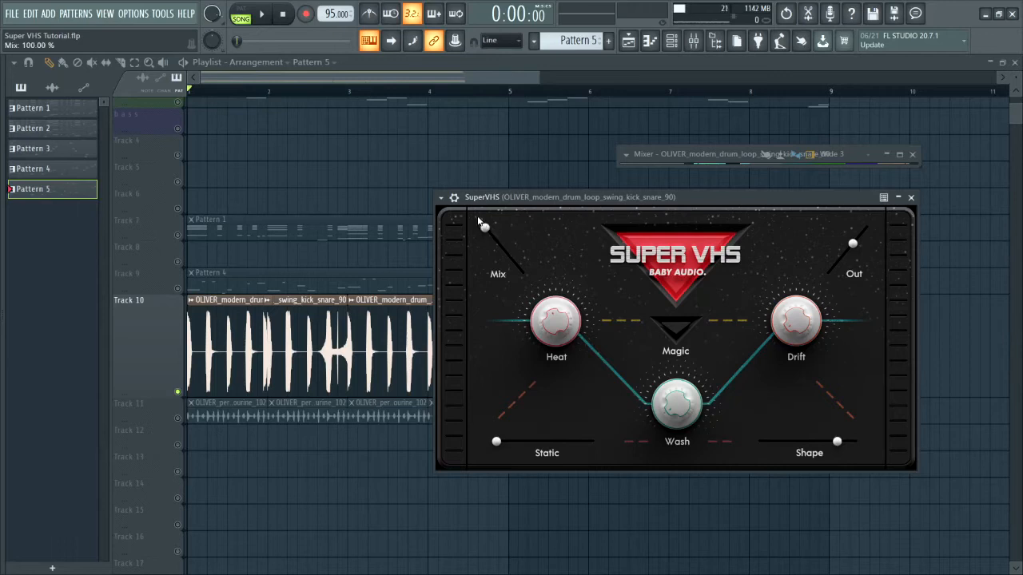
- Lower the drum loop's Mix slightly and bring Shape down to 2.67% while listening, and reposition the plugin window
key(space)
mouse_move(485, 228)
mouse_down()
mouse_move(533, 282)
mouse_move(495, 235)
mouse_up()
drag(711, 197, 679, 166)
key(space)
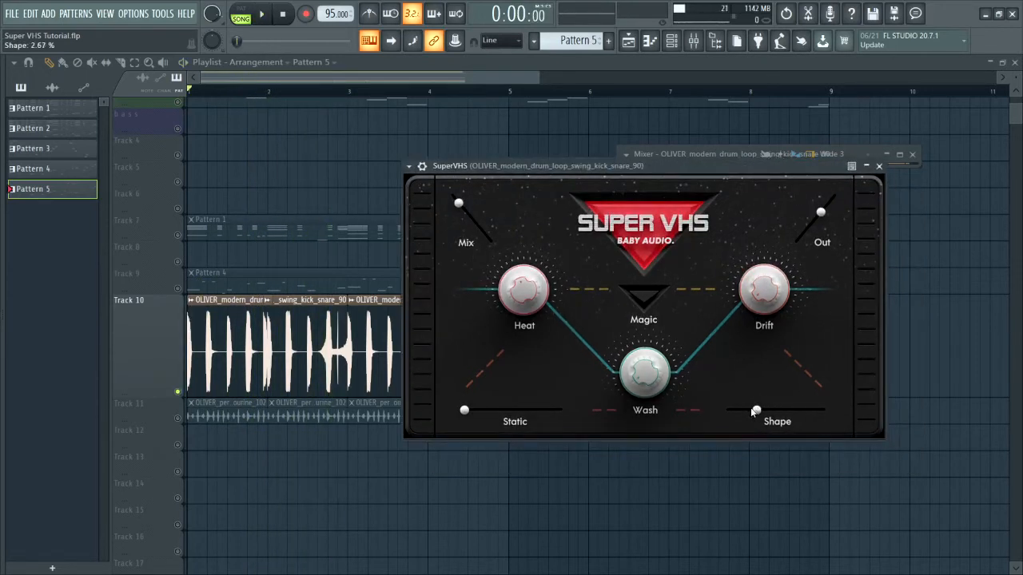
- Play the drum loop again and set Shape to 1.97%
key(space)
drag(757, 413, 747, 411)
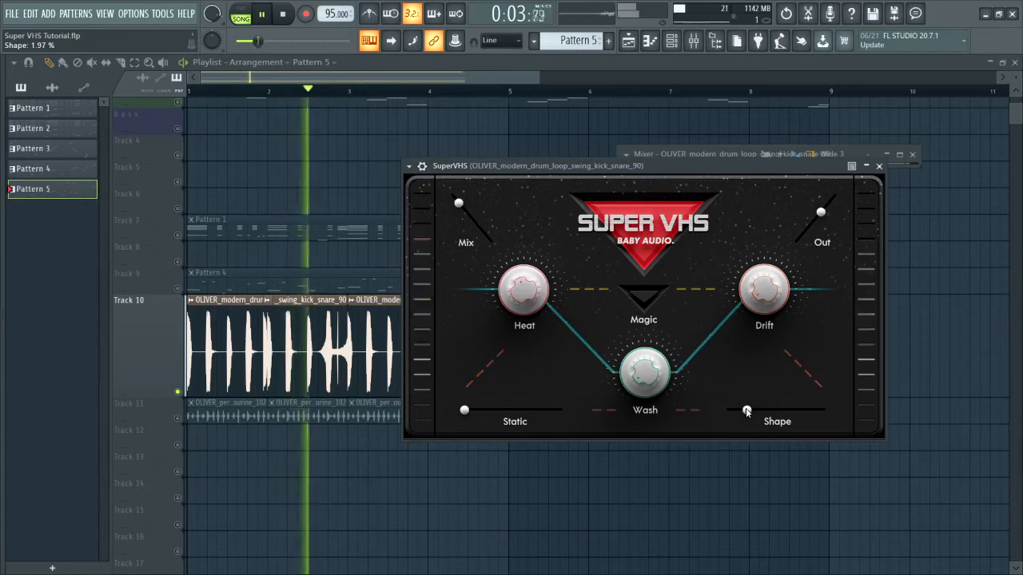
key(space)
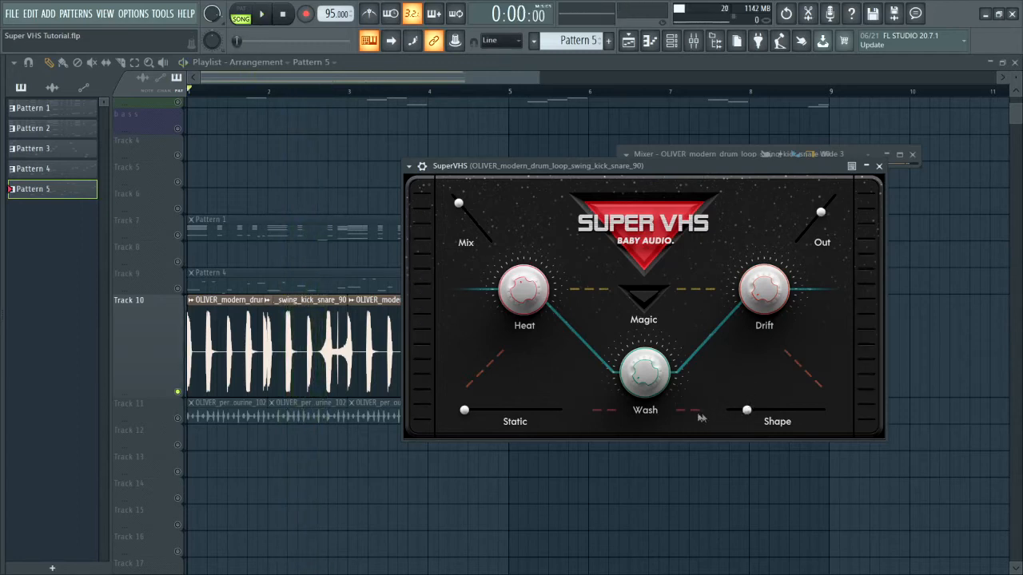
- Set the drum loop's Heat to 61.60%, compare it with Magic on and off, and restart playback
key(space)
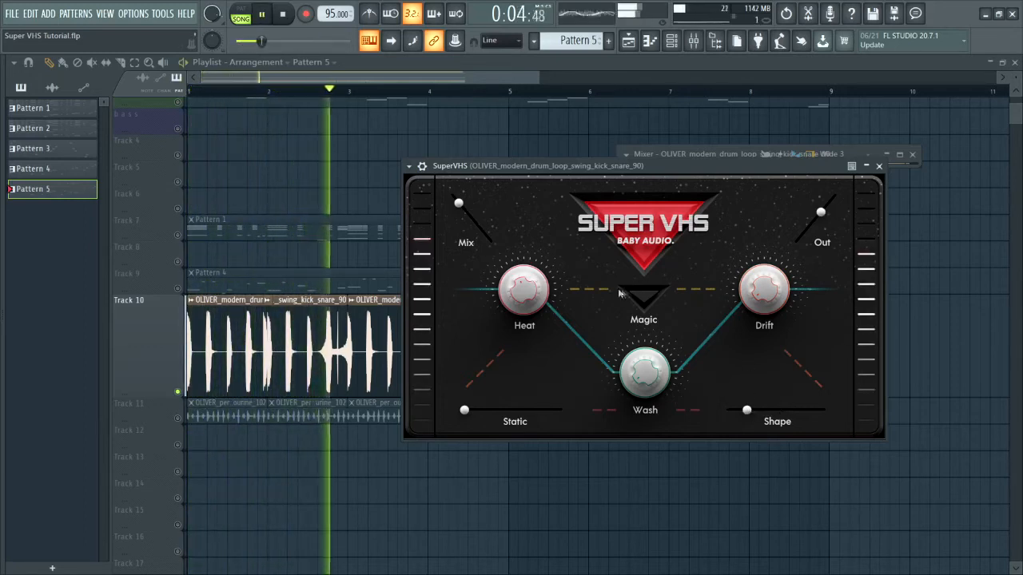
drag(522, 283, 516, 271)
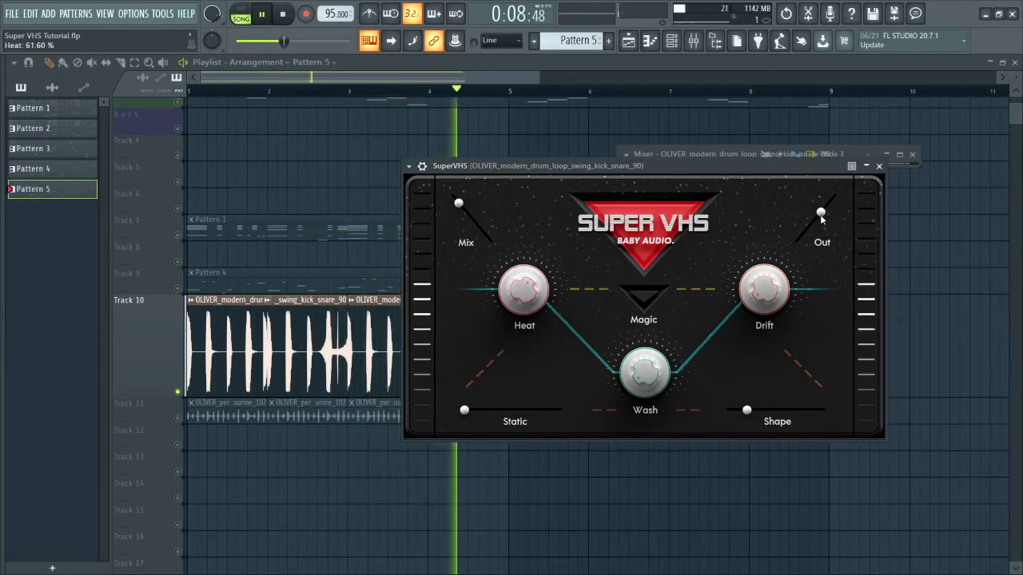
click(647, 298)
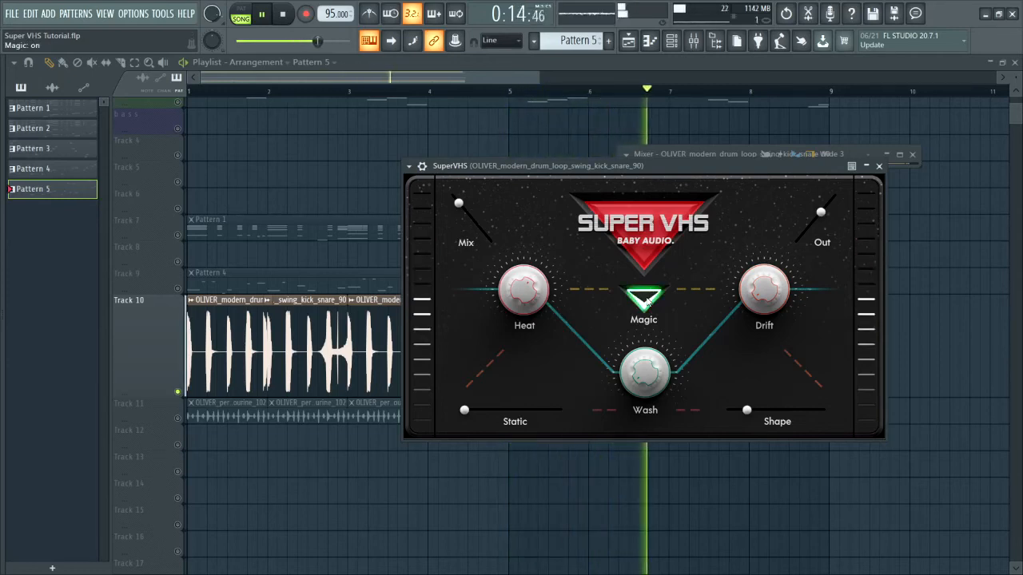
click(647, 298)
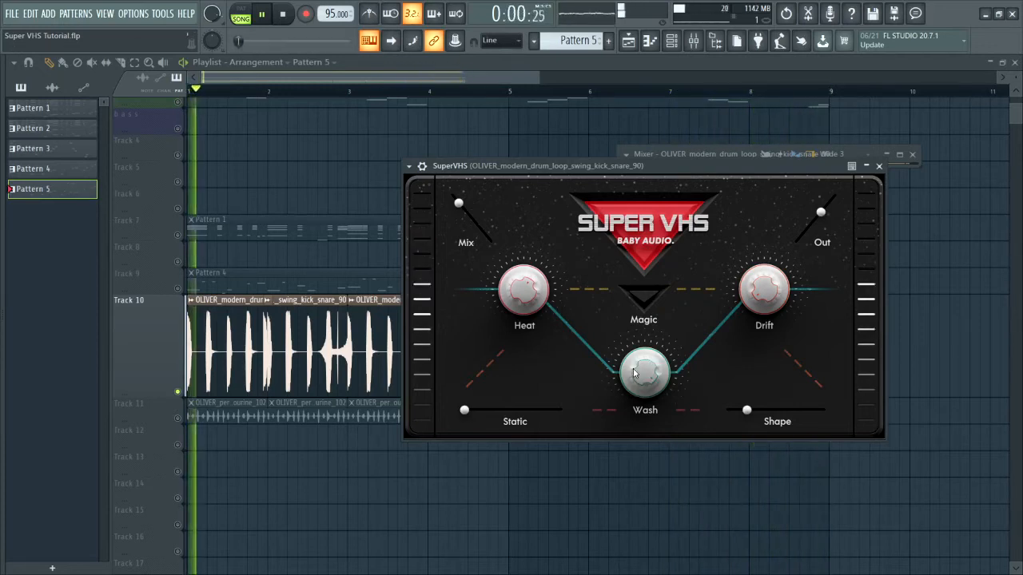
key(space)
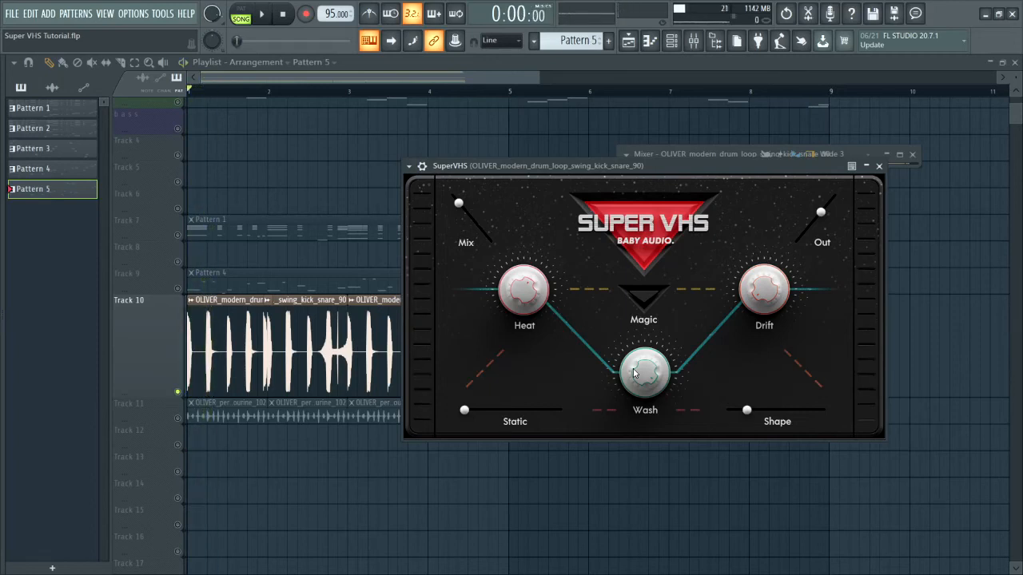
key(space)
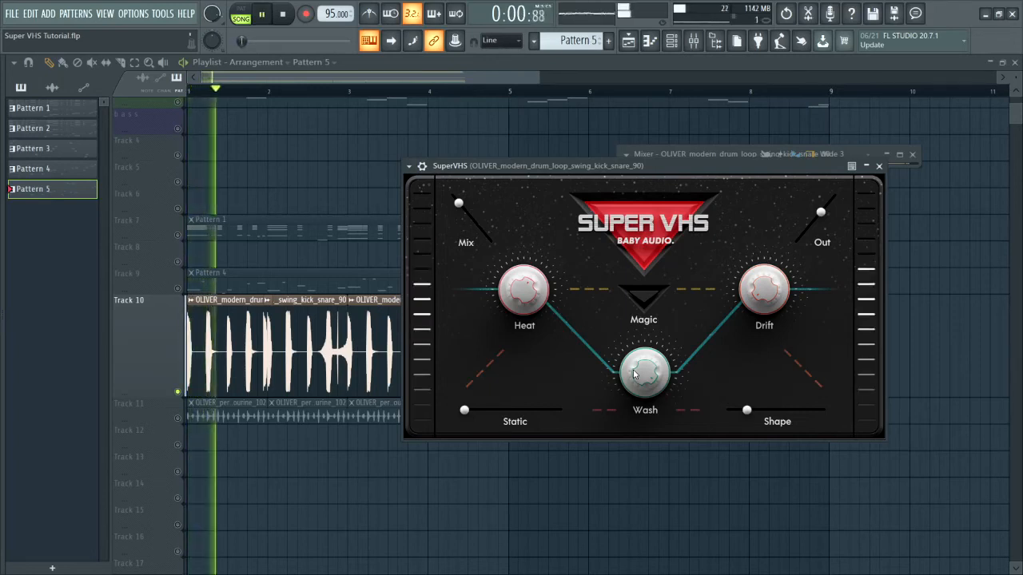
- Sweep the drum loop's Wash up to 100% and bring it back down during playback
drag(643, 369, 678, 466)
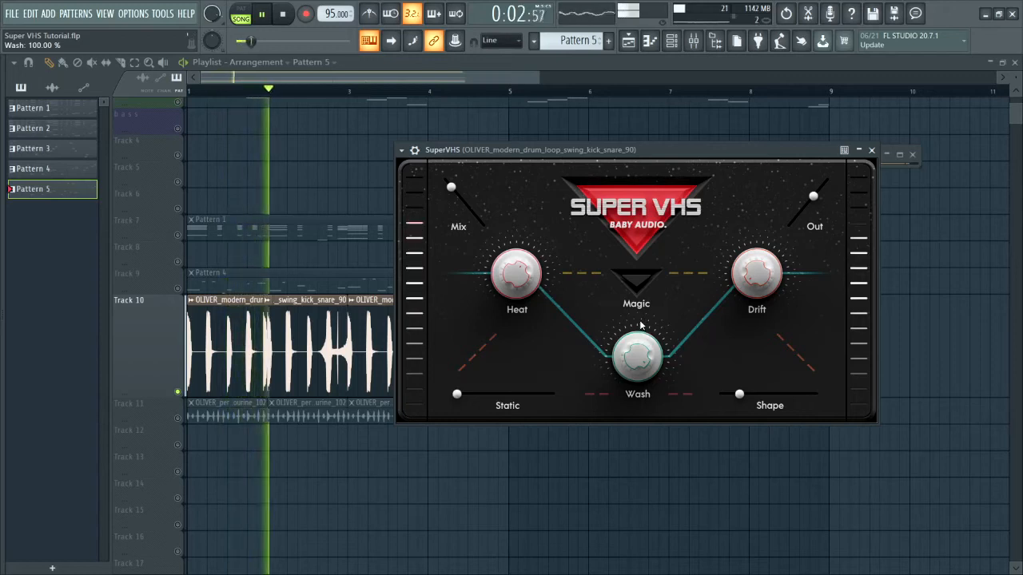
drag(640, 324, 657, 440)
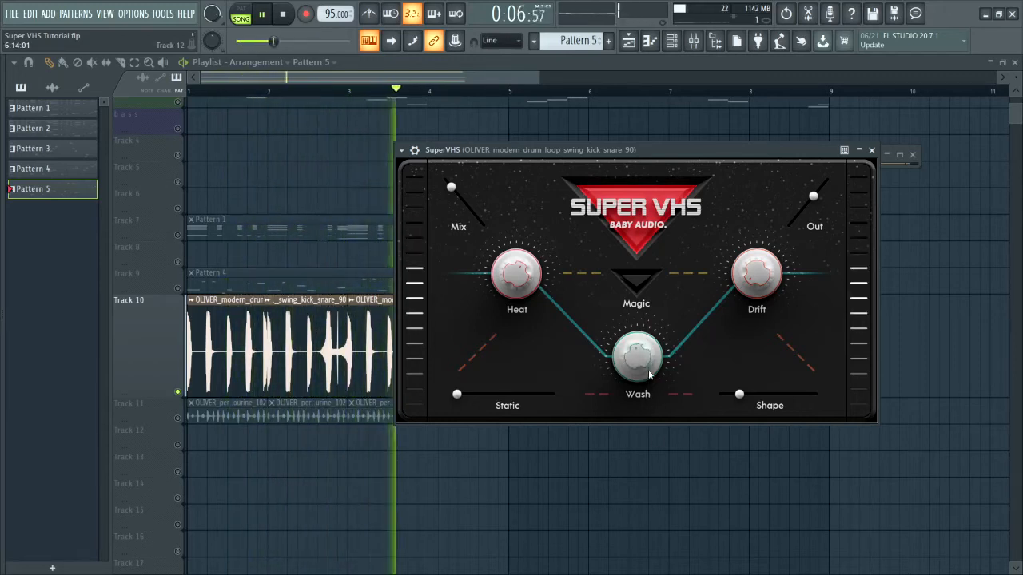
drag(644, 384, 644, 390)
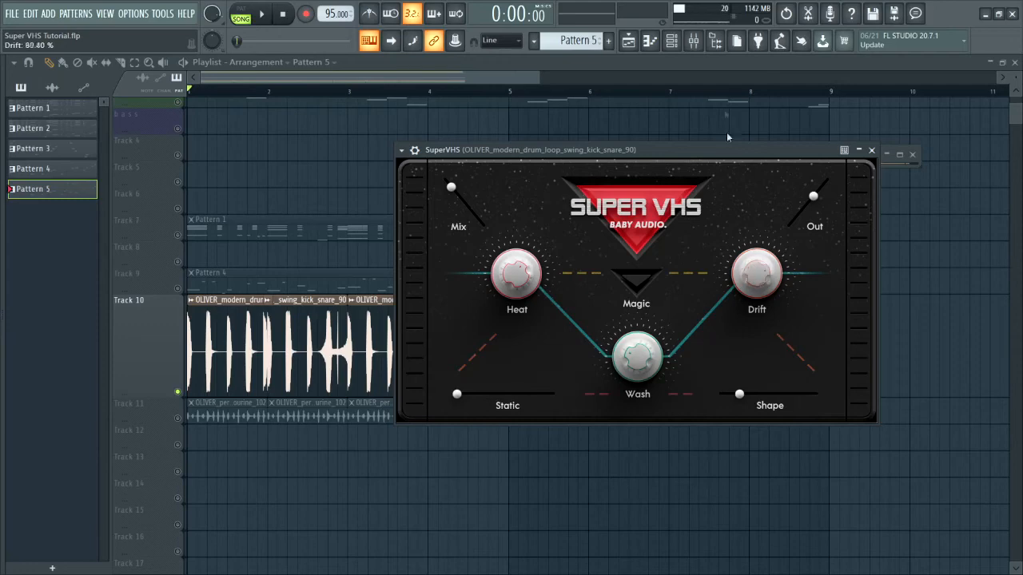
- Reposition the plugin window, replay the drum loop and compare Mix at 100% and 0%, ending near the full setting
drag(710, 149, 732, 71)
key(space)
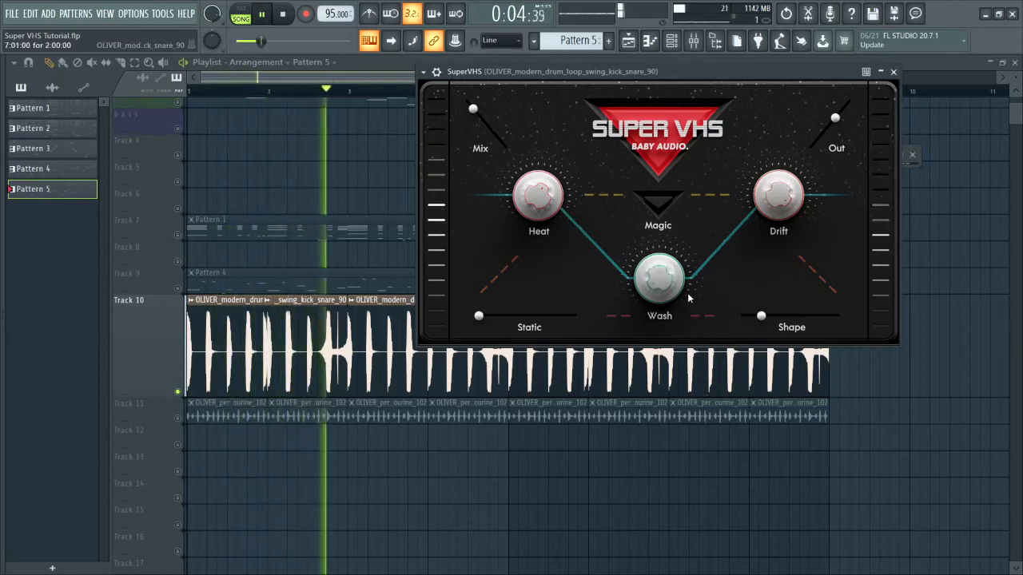
key(space)
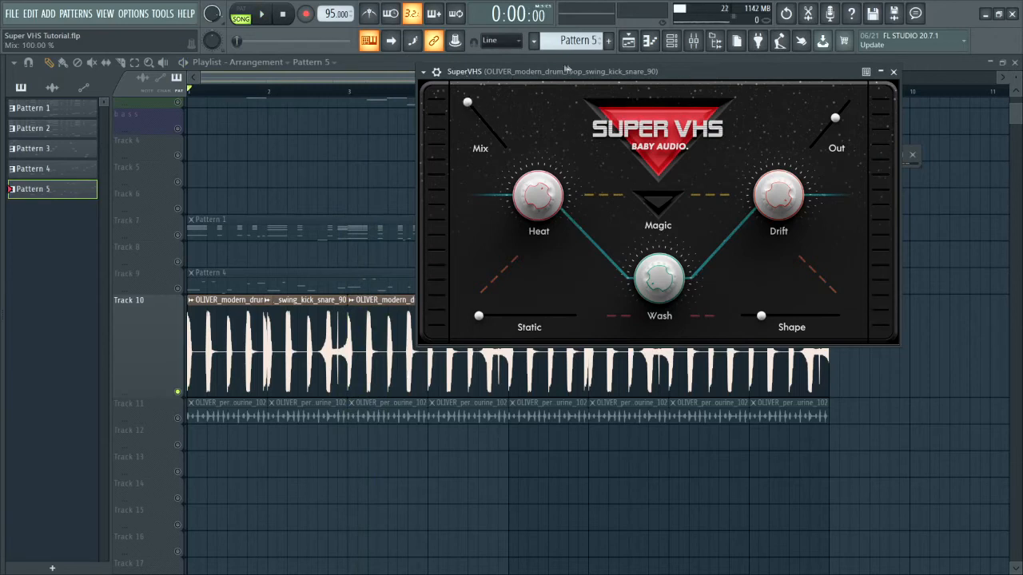
key(space)
drag(467, 103, 573, 211)
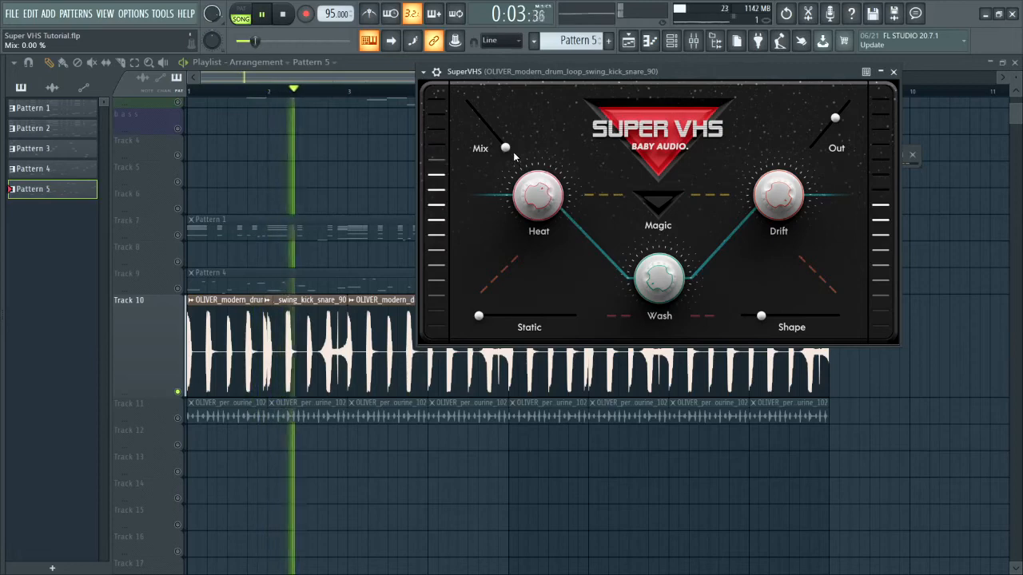
drag(513, 152, 481, 109)
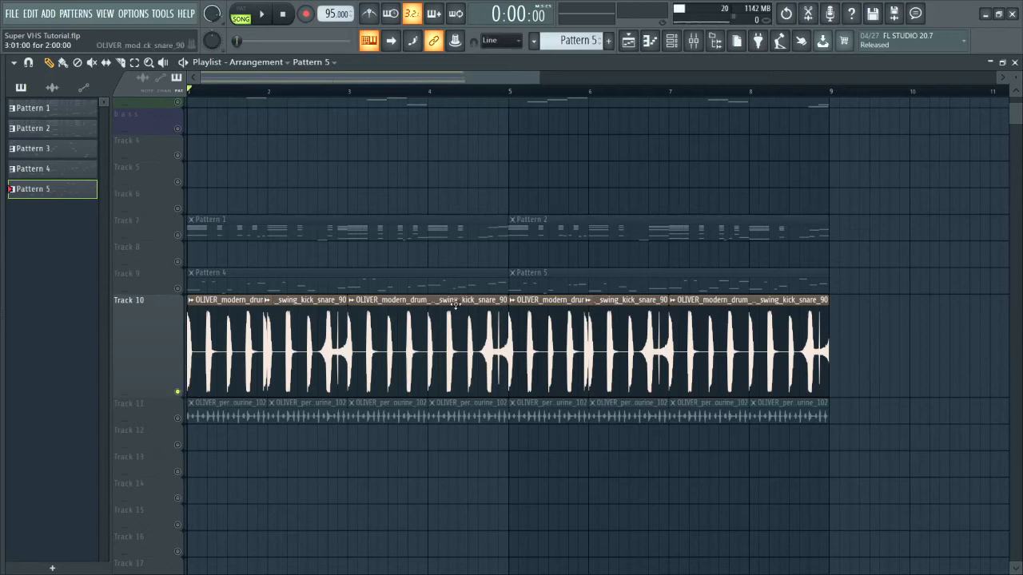
- Unmute Track 9, Track 7, d50 and poly six, and play them together with the drum loop
click(177, 288)
click(177, 235)
scroll(183, 255, up, 3)
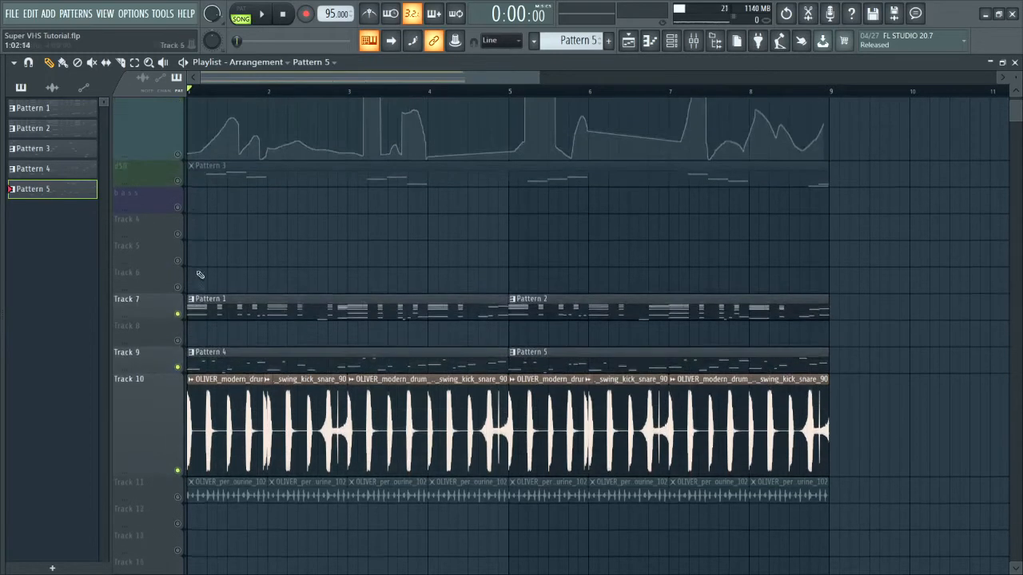
click(177, 181)
click(177, 155)
key(space)
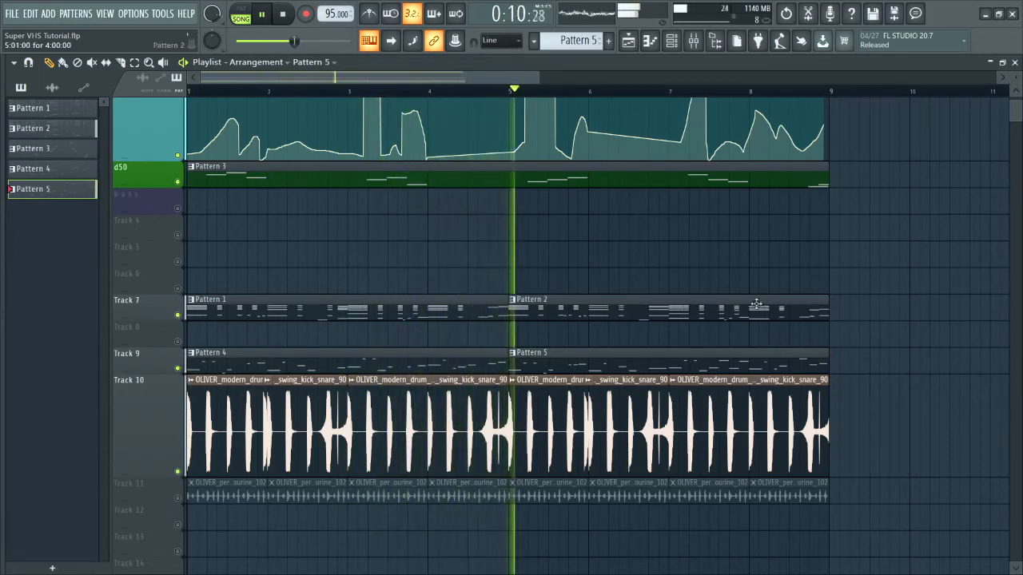
- Unmute the percussion loop on Track 11 while the arrangement plays
scroll(765, 308, up, 3)
scroll(764, 308, down, 5)
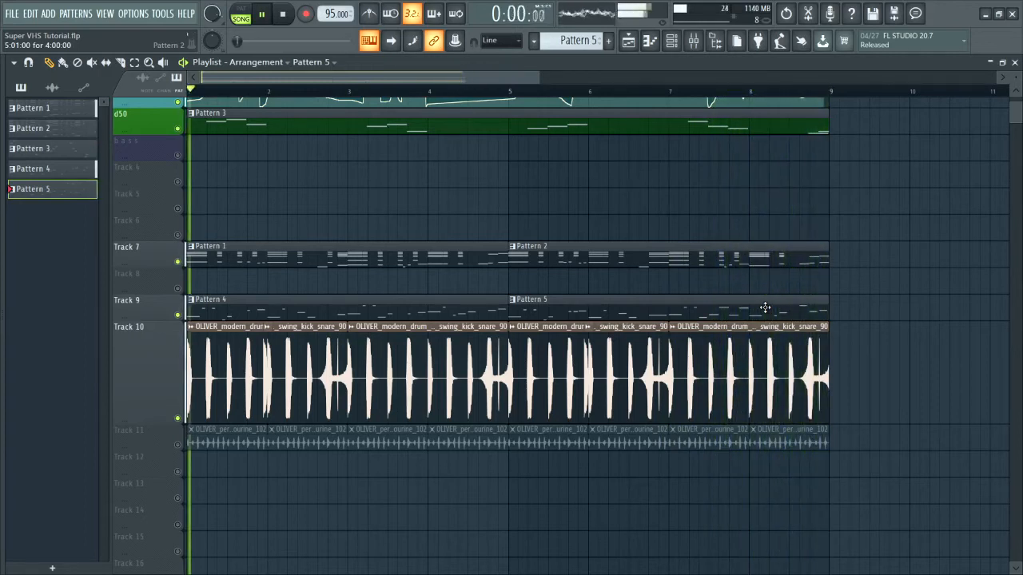
click(178, 445)
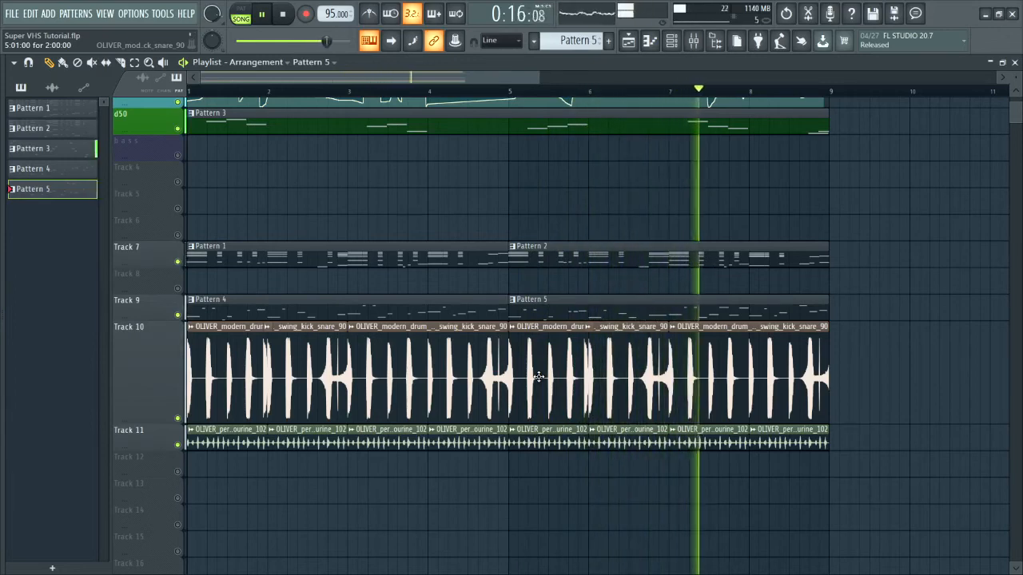
scroll(502, 290, up, 3)
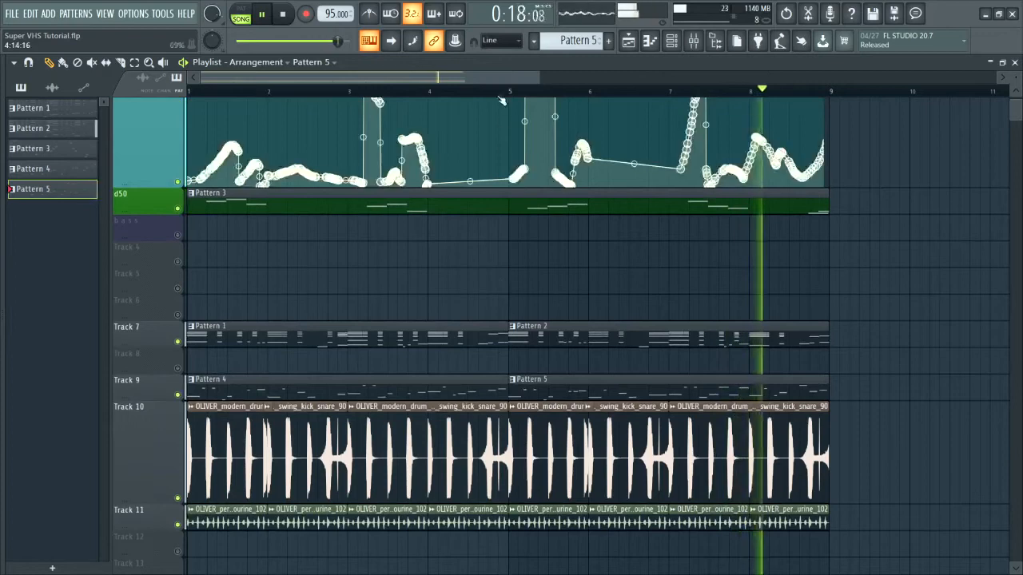
- Open the percussion loop's SuperVHS from the mixer, audition Shape up to 3.56%, stop playback and return to the playlist
key(F9)
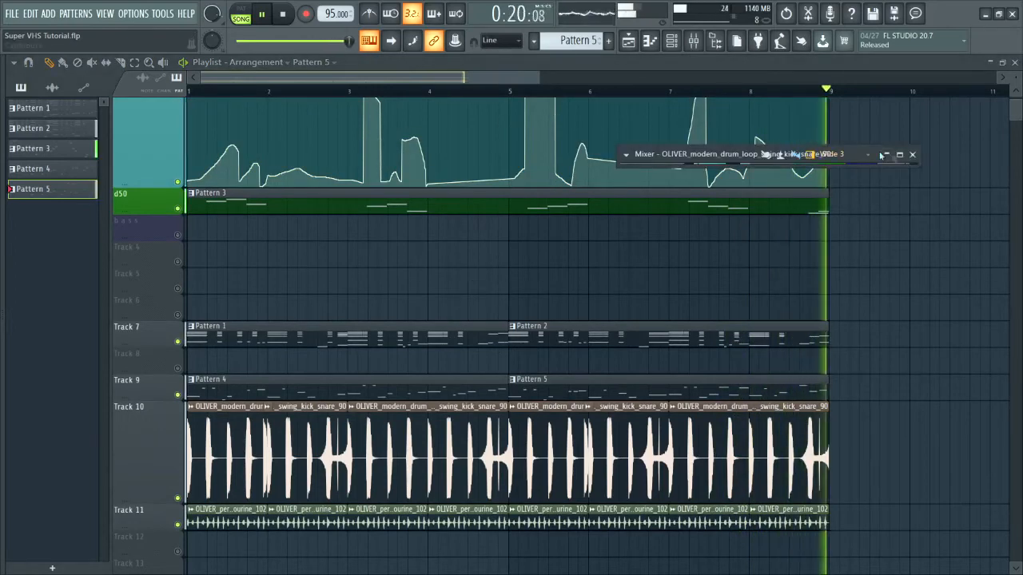
click(899, 155)
click(457, 187)
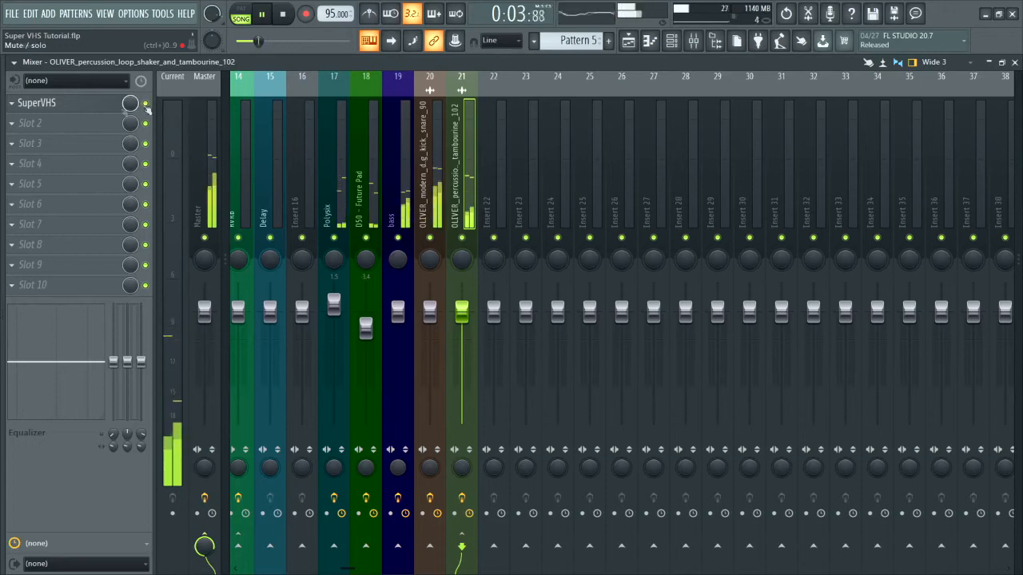
click(88, 107)
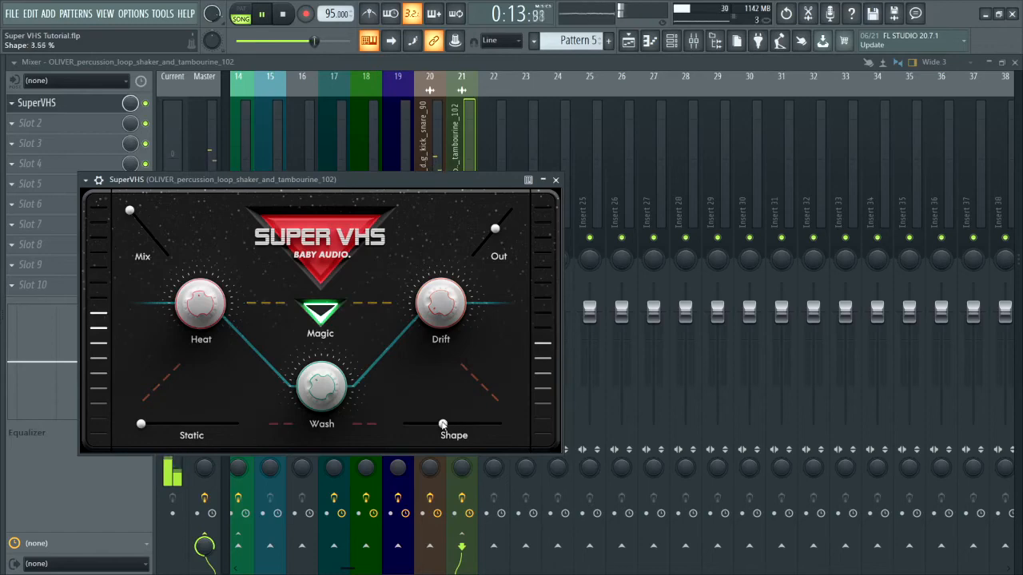
click(556, 180)
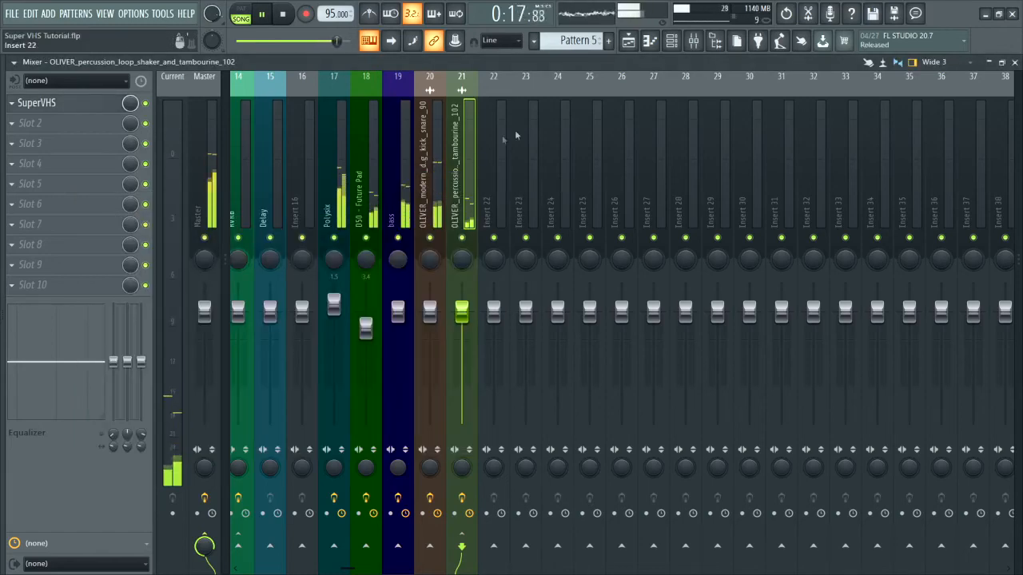
key(space)
click(989, 63)
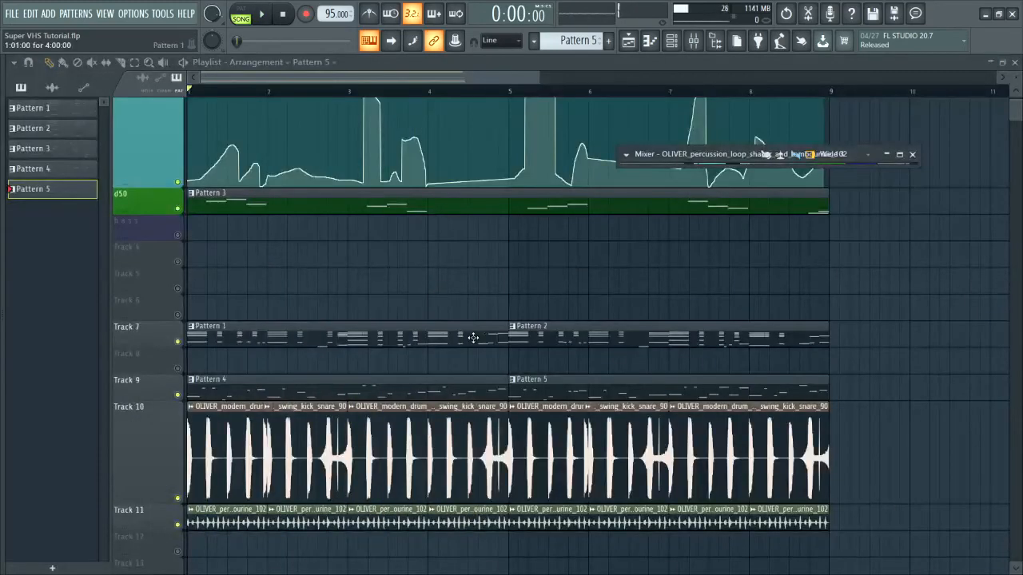
- Fit the arrangement's clips in the playlist view and bring up the channel rack over it
click(148, 63)
click(404, 242)
right_click(404, 246)
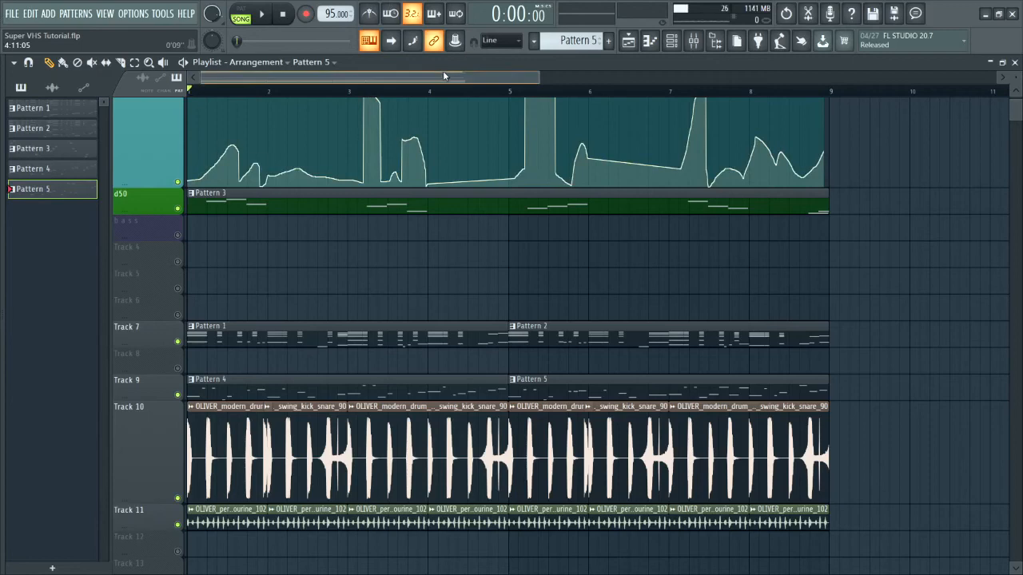
scroll(459, 210, up, 2)
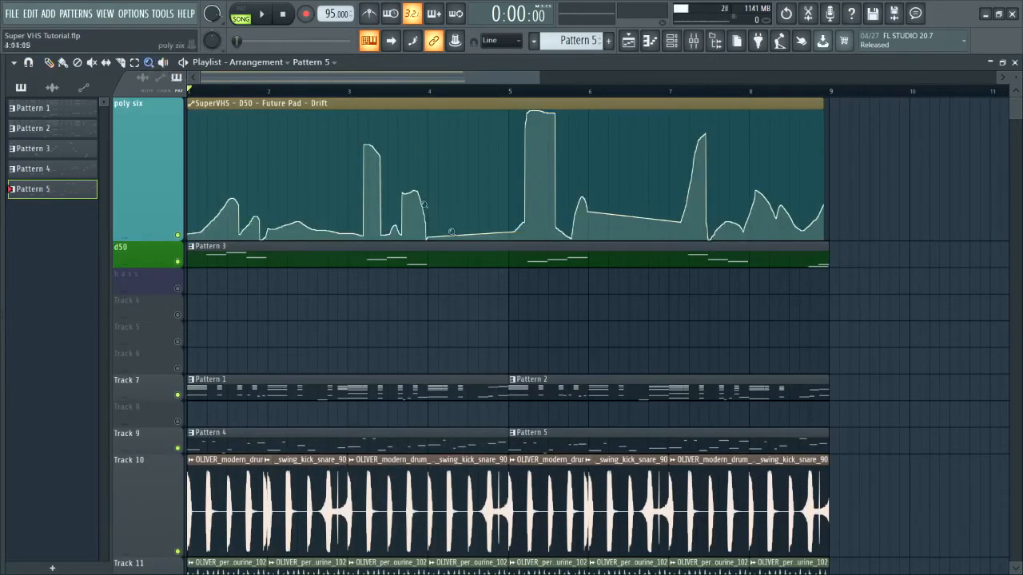
ctrl+right_click(451, 232)
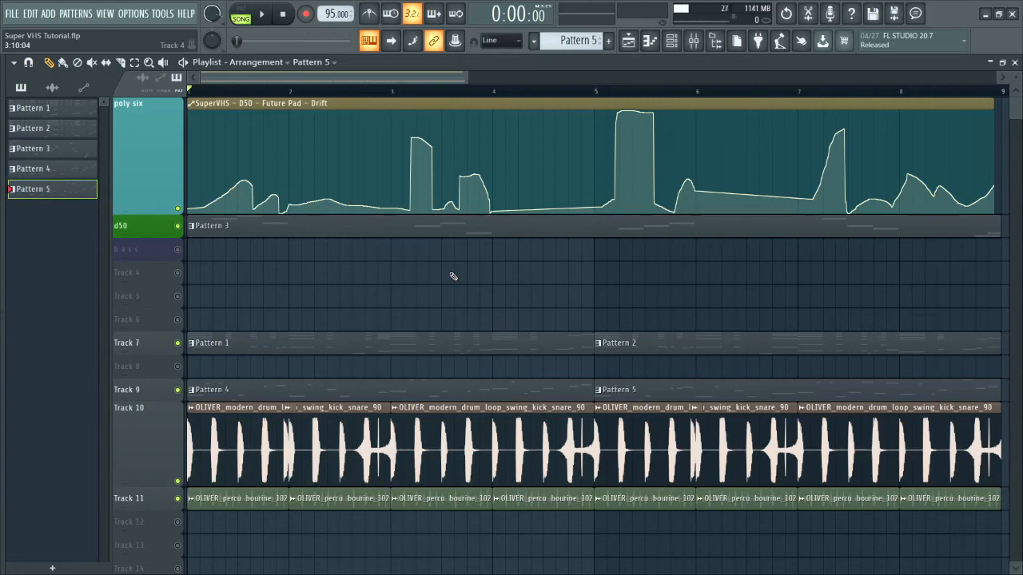
key(F6)
drag(537, 314, 467, 267)
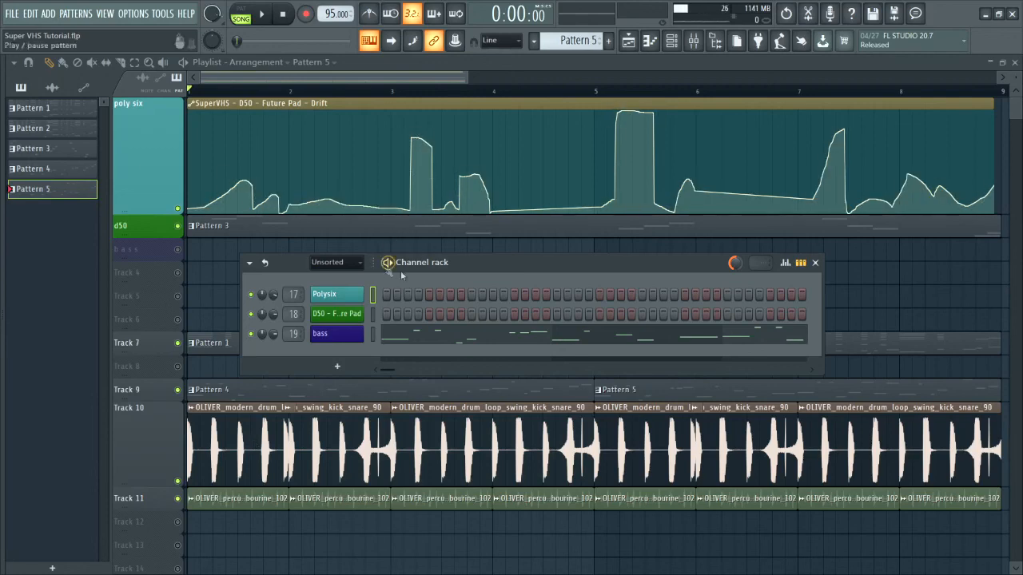
- Reopen SuperVHS on the percussion loop's mixer insert
key(F9)
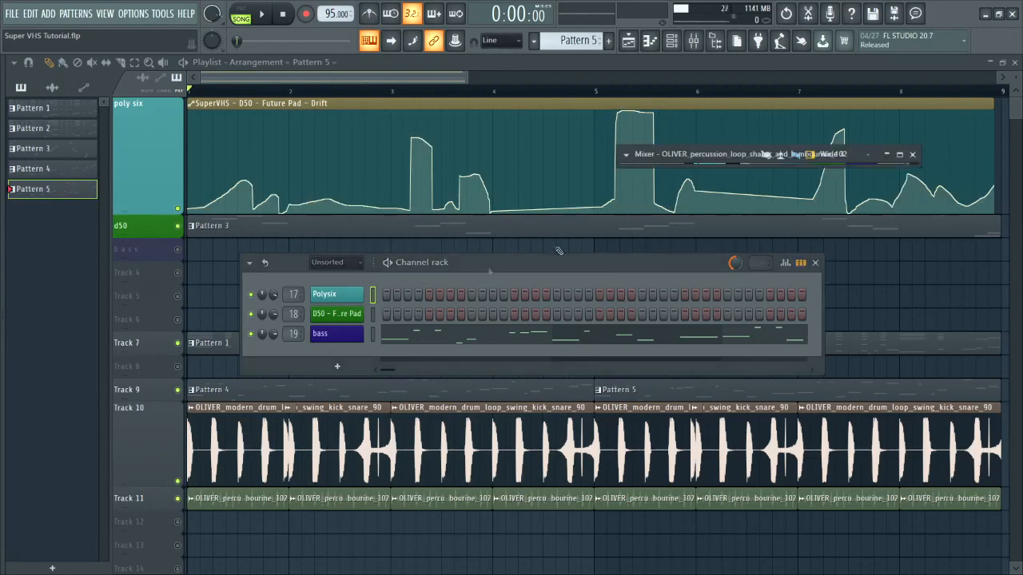
click(899, 154)
click(56, 103)
click(60, 106)
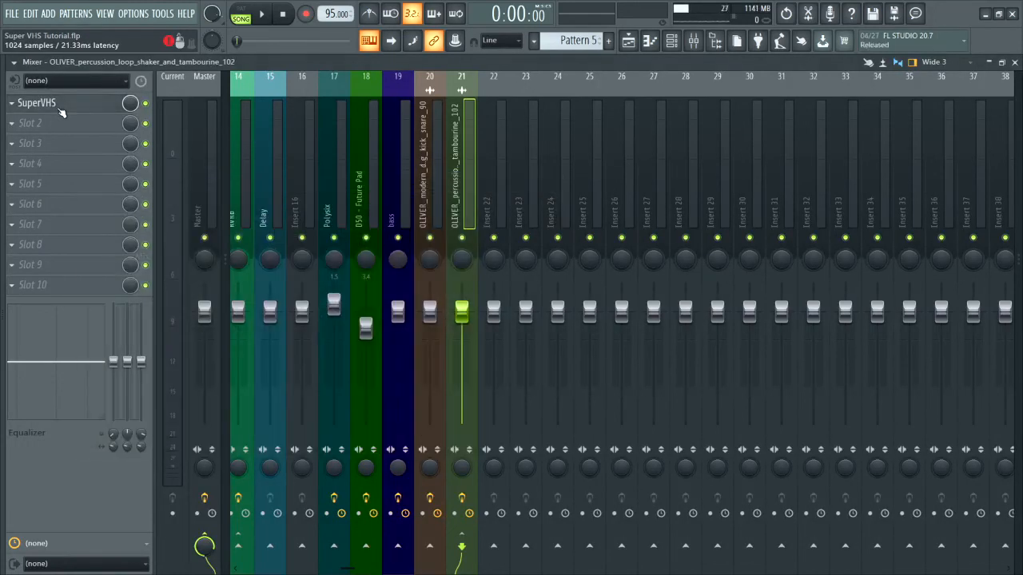
click(60, 106)
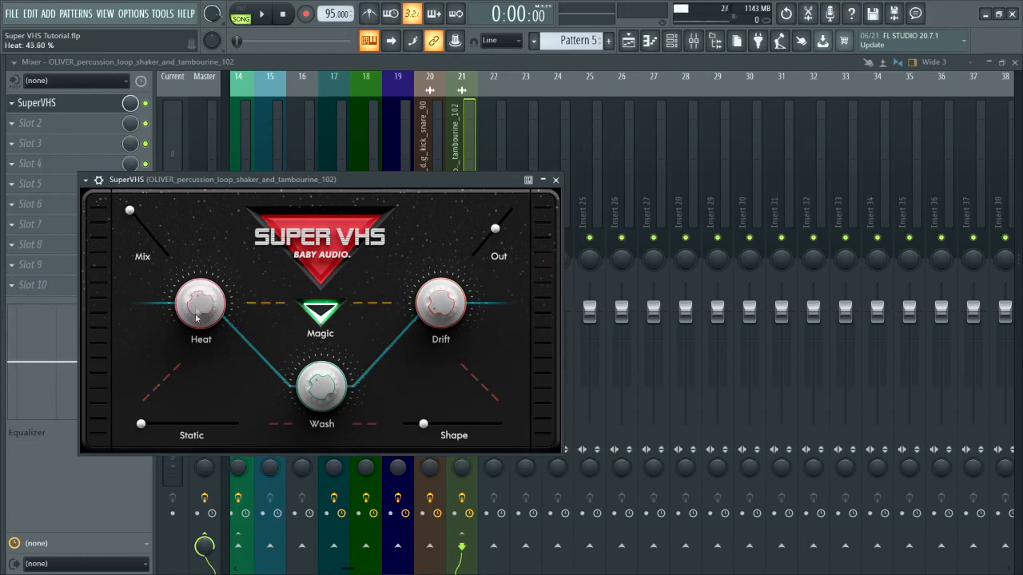
- Browse the automatable parameters of the percussion loop's SuperVHS in the browser, and hide the browser
click(84, 180)
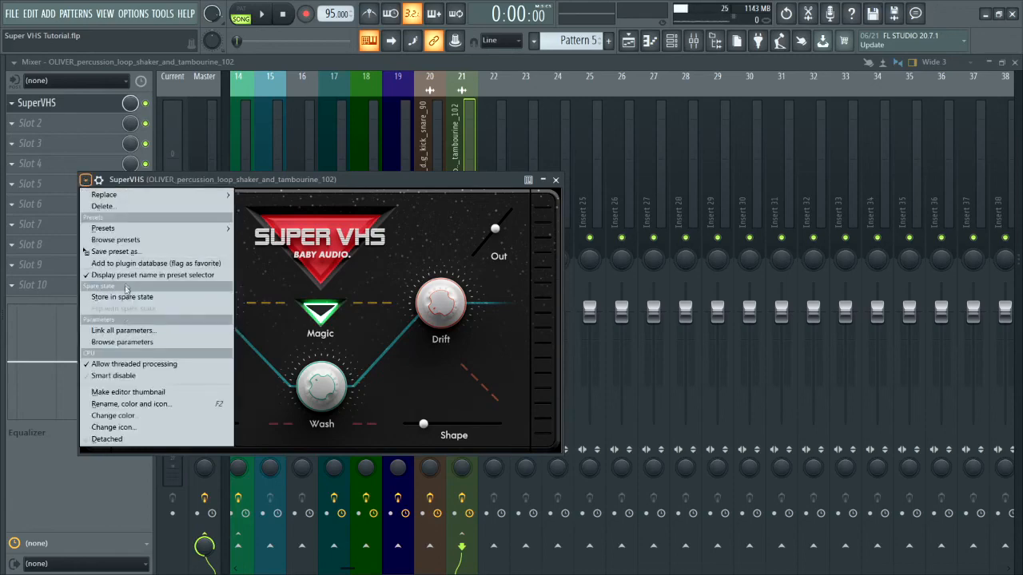
click(125, 344)
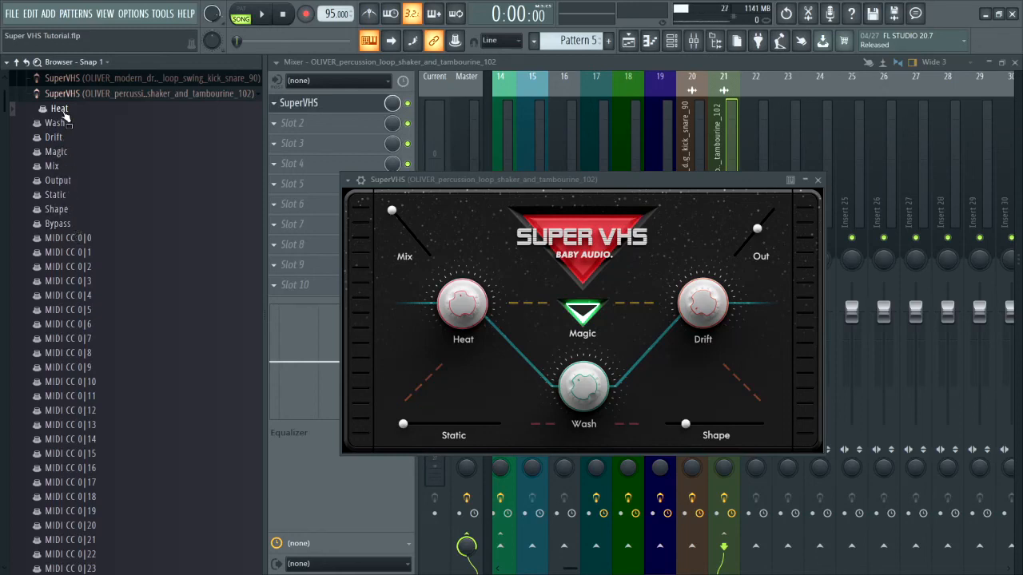
scroll(64, 224, down, 3)
scroll(64, 223, down, 20)
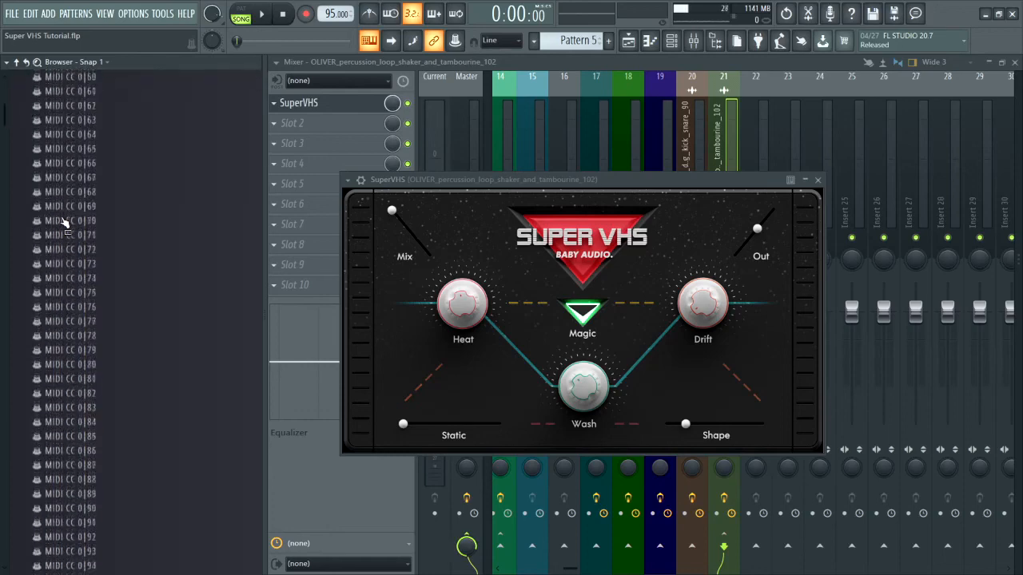
scroll(64, 228, up, 20)
key(alt+F8)
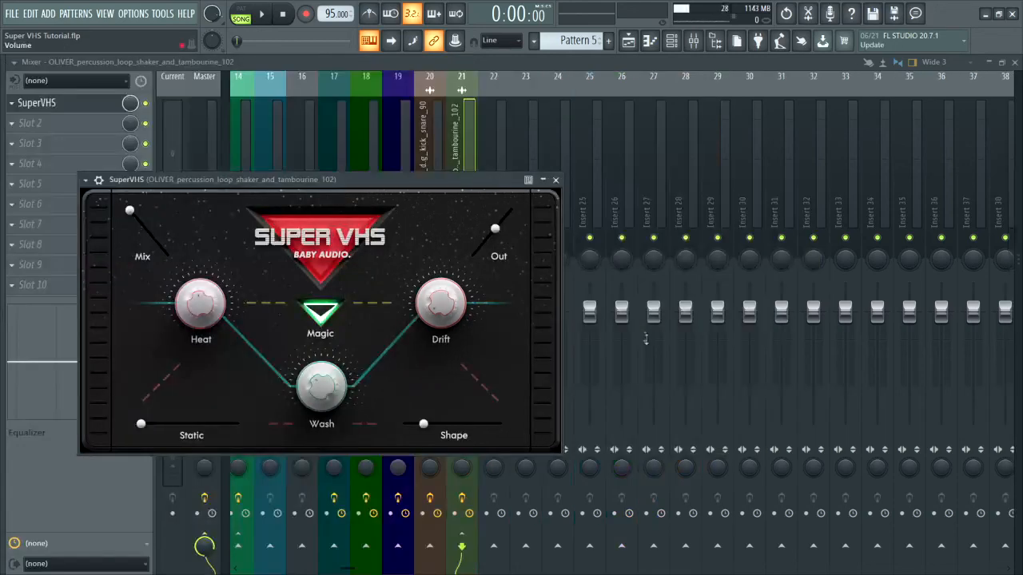
- Raise the percussion loop's Shape and bring it back to 1.53%
mouse_move(423, 429)
mouse_down()
mouse_move(494, 429)
mouse_move(411, 429)
mouse_move(491, 429)
mouse_move(441, 430)
mouse_up()
drag(441, 430, 419, 425)
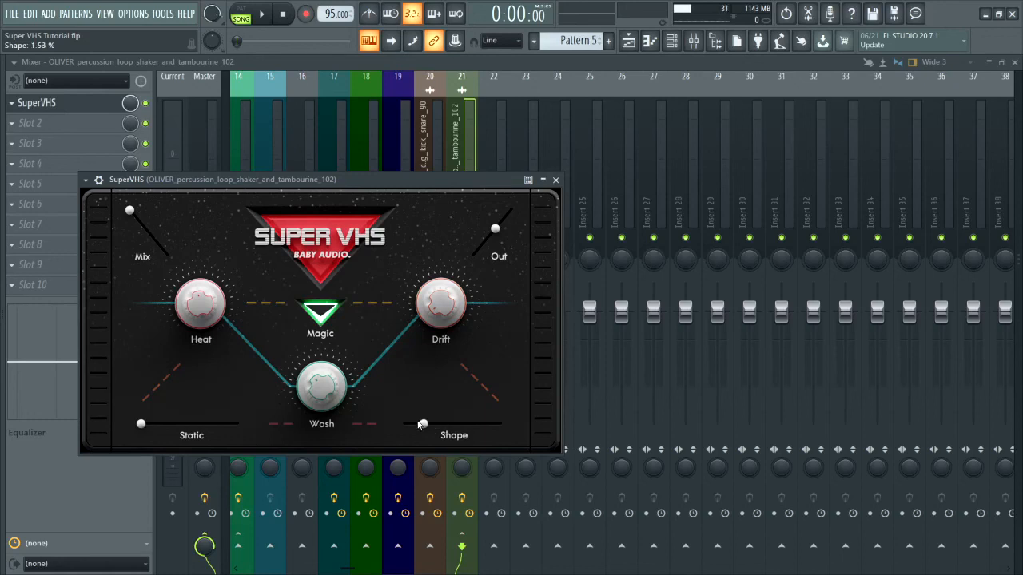